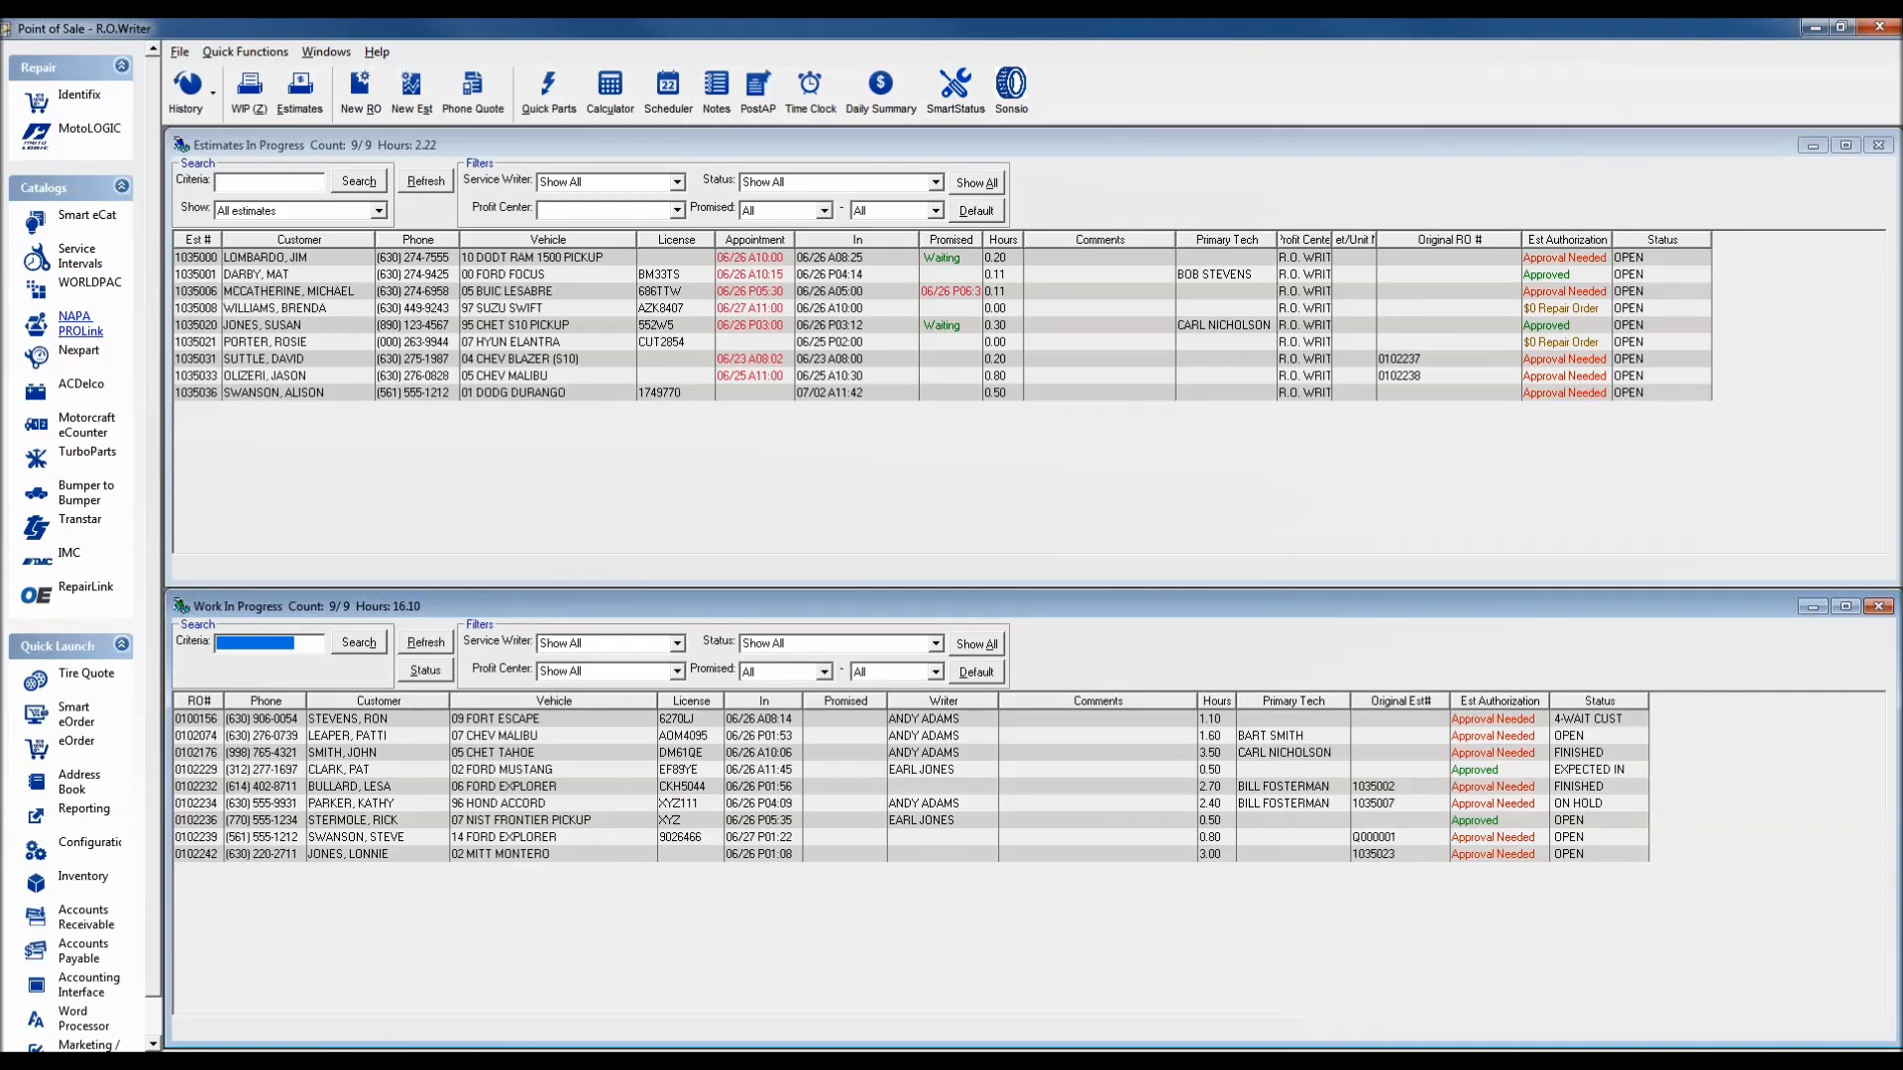
Step: Open the parts pricing method configuration and keep outside purchases on Smart Matrix Pricing by Supplier
{"action": "left_click", "coordinate": [86, 851]}
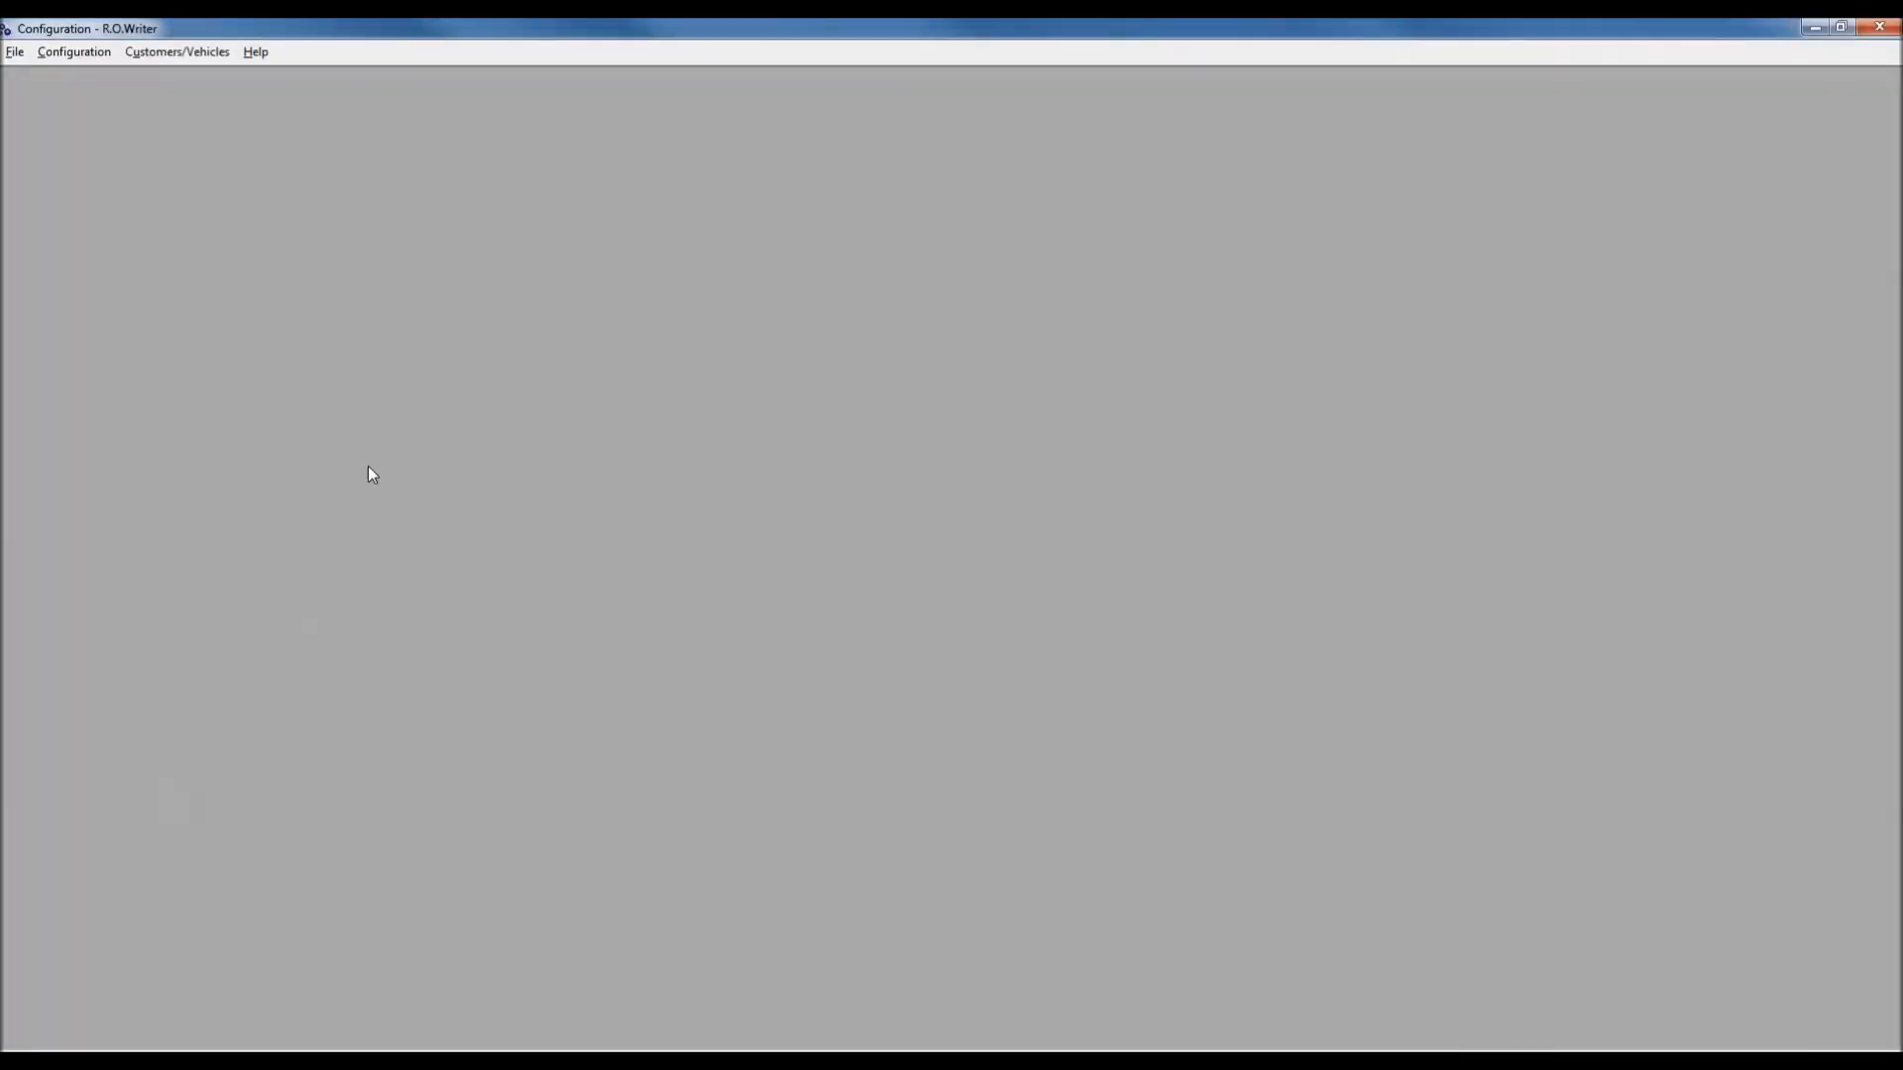
{"action": "left_click", "coordinate": [85, 59]}
{"action": "mouse_move", "coordinate": [111, 99]}
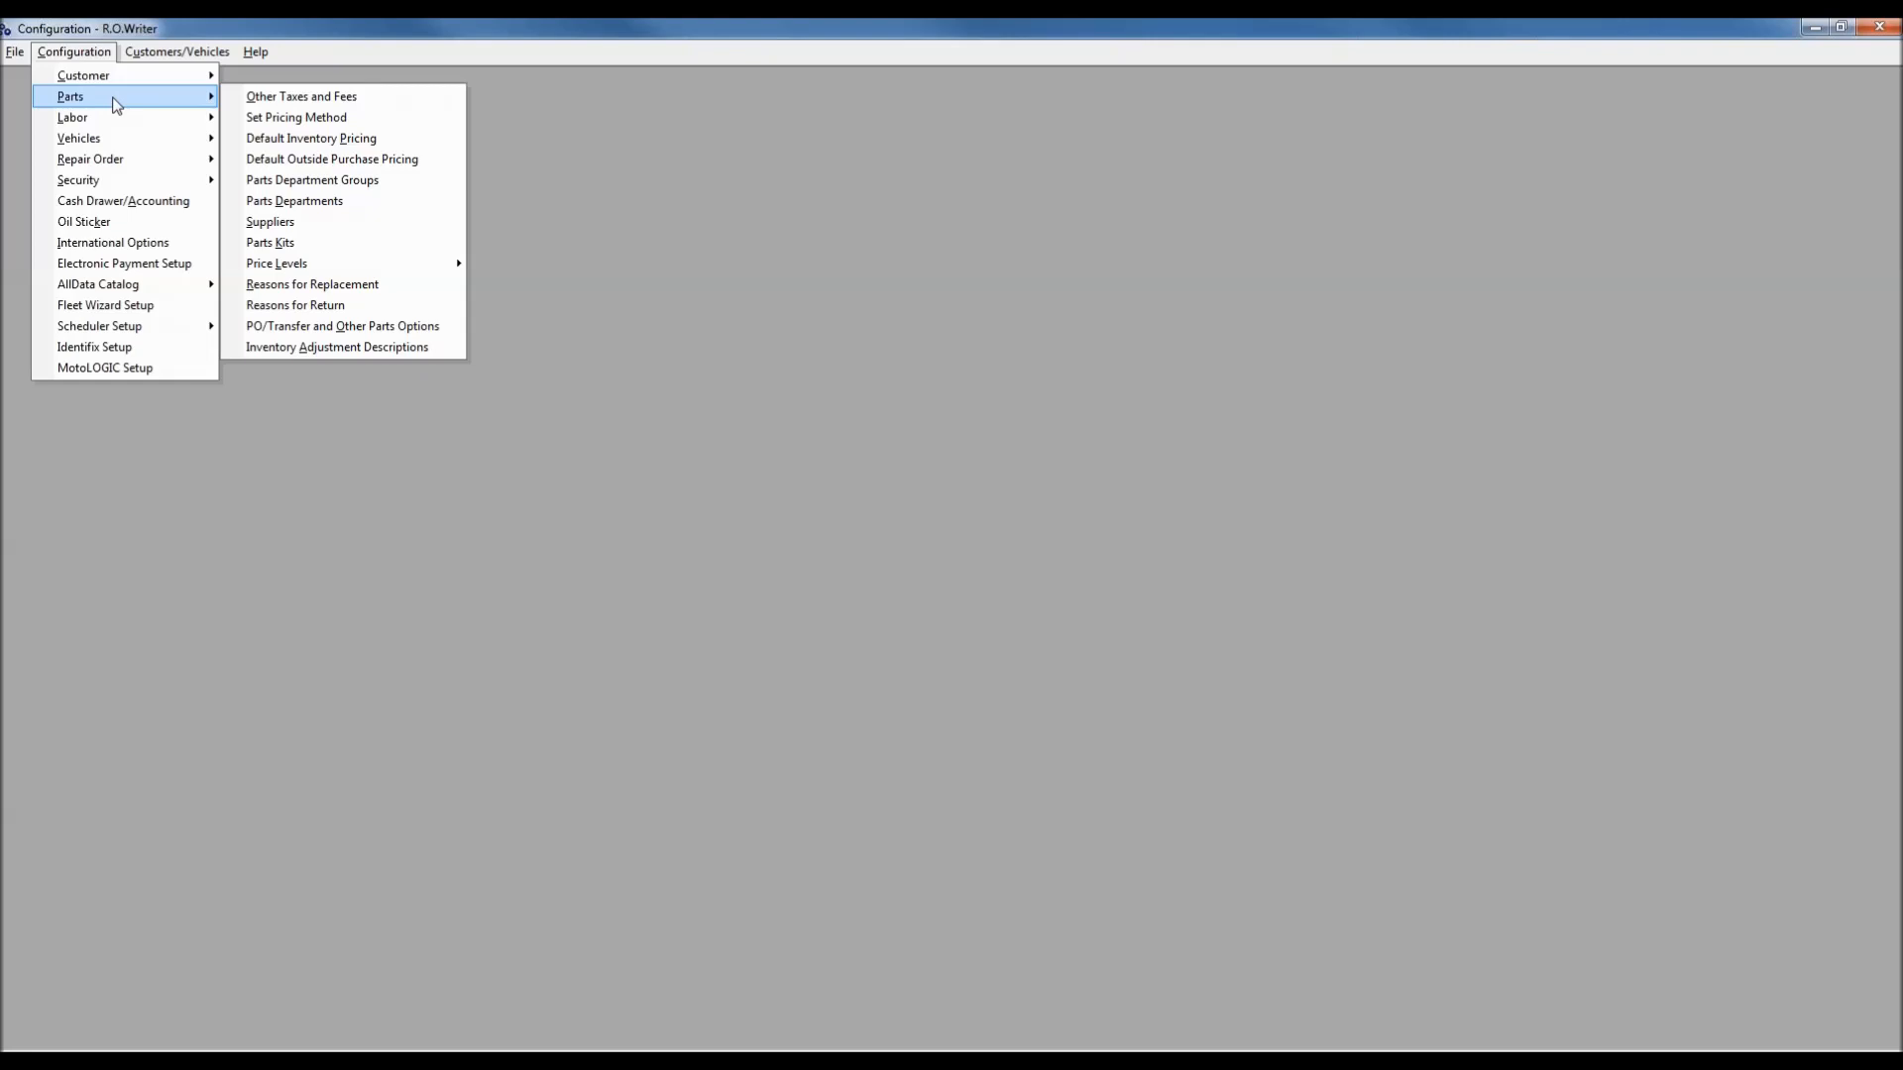
{"action": "left_click", "coordinate": [284, 119]}
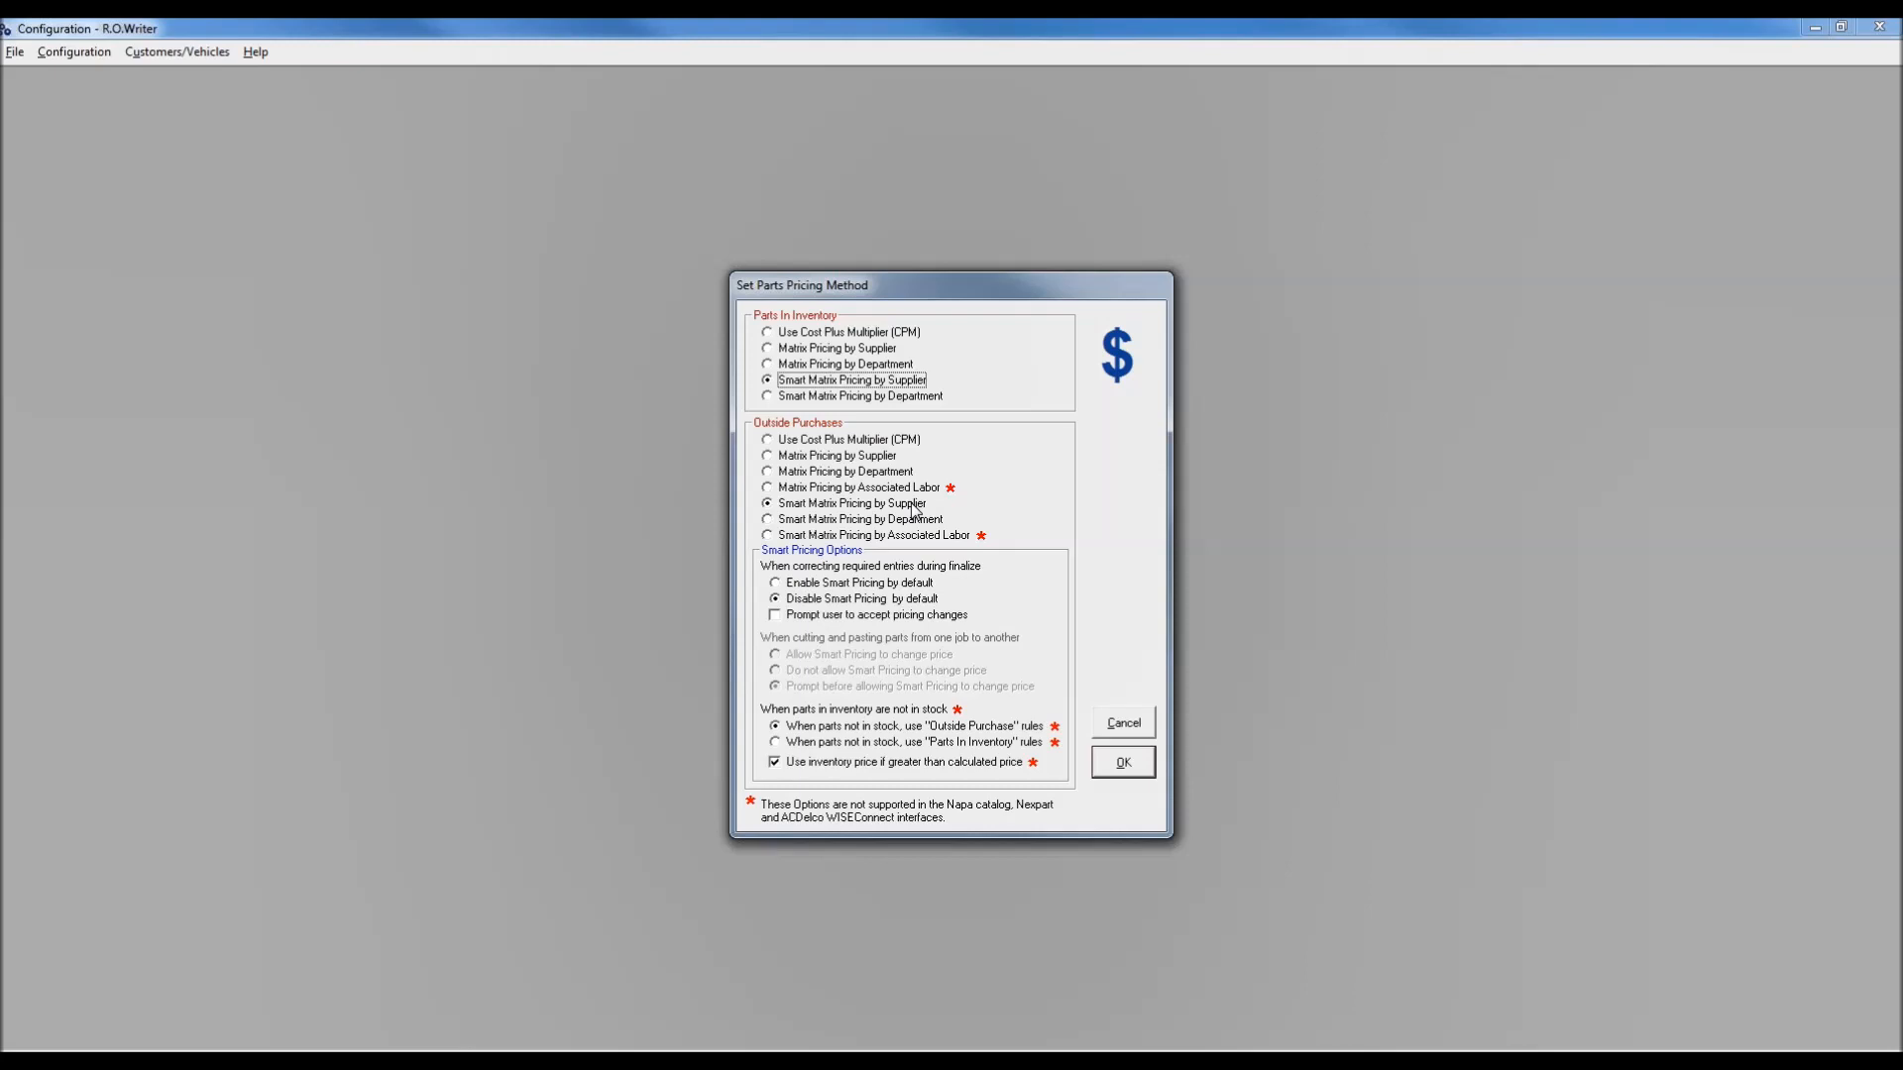
{"action": "left_click", "coordinate": [769, 520]}
{"action": "left_click", "coordinate": [768, 536]}
{"action": "left_click", "coordinate": [768, 504]}
{"action": "left_click", "coordinate": [1124, 762]}
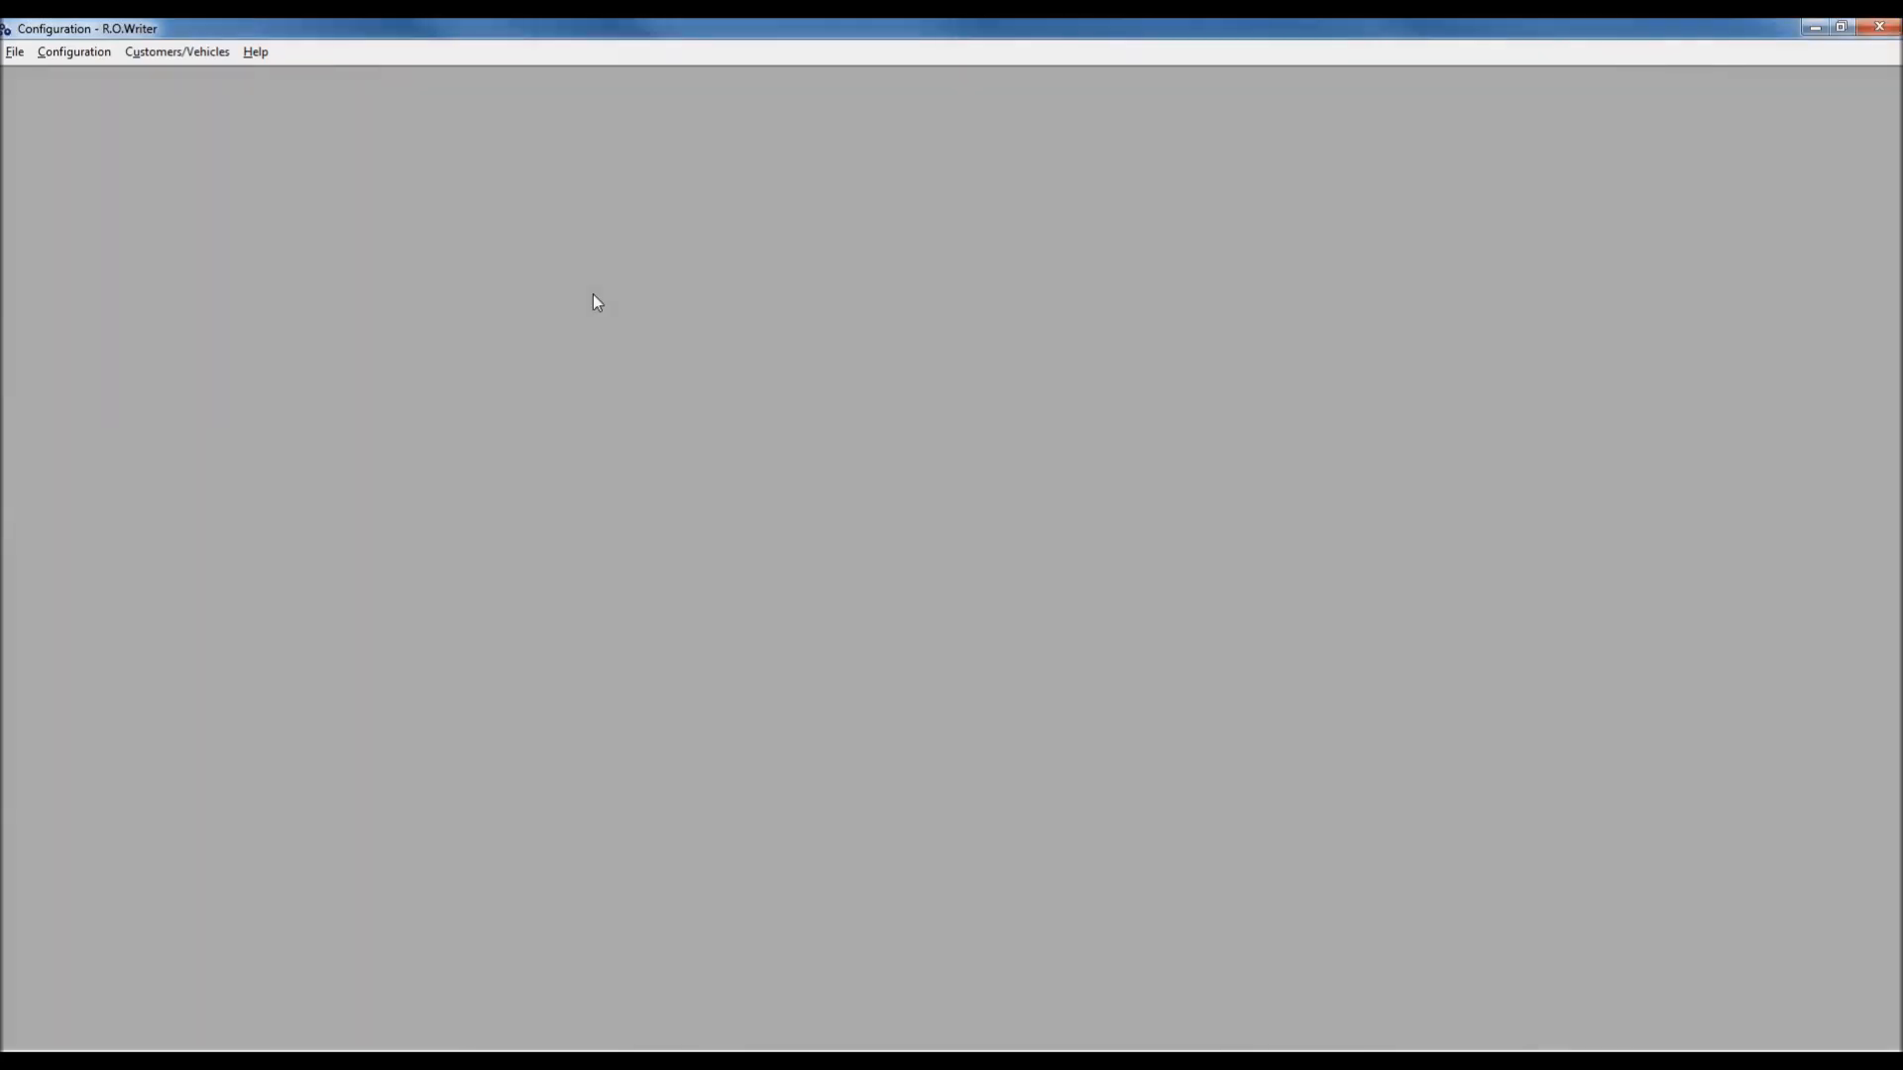
Step: Open the default outside purchase pricing settings, entering the required access password
{"action": "left_click", "coordinate": [87, 55]}
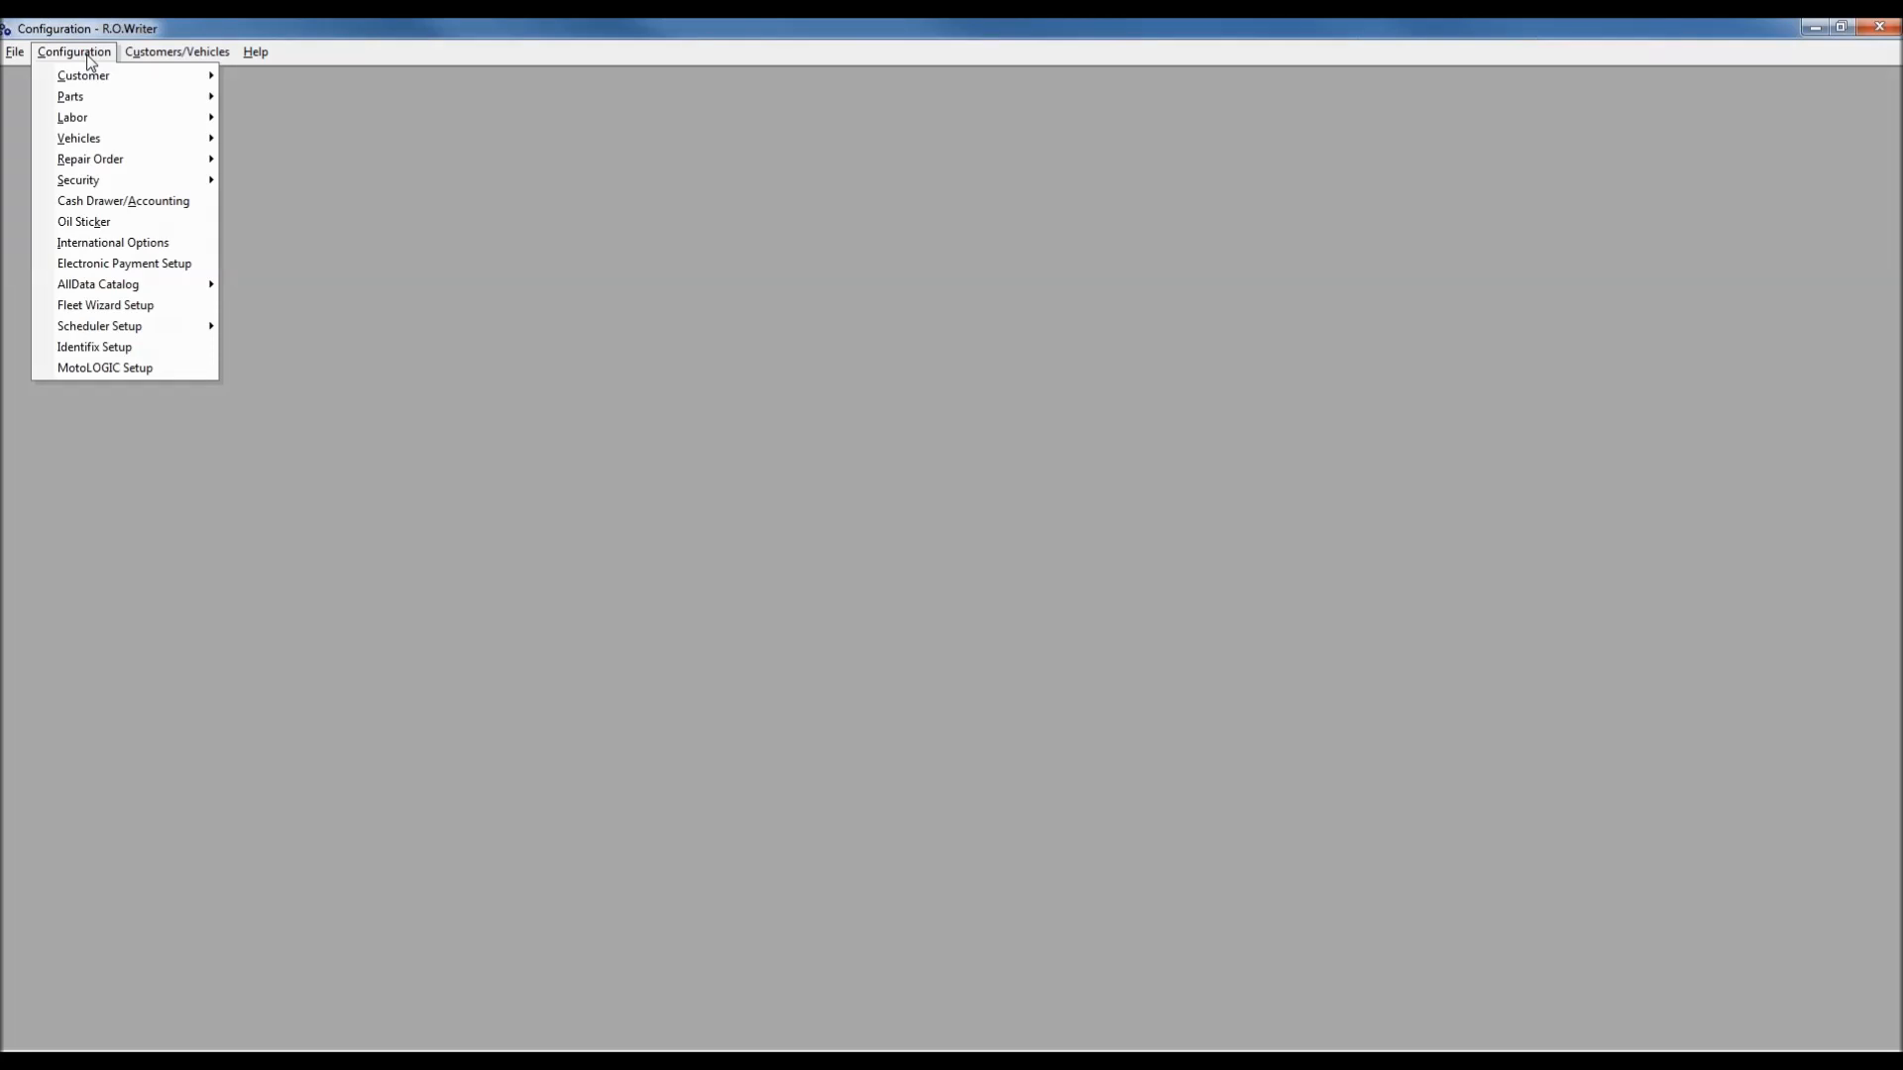
{"action": "mouse_move", "coordinate": [107, 98]}
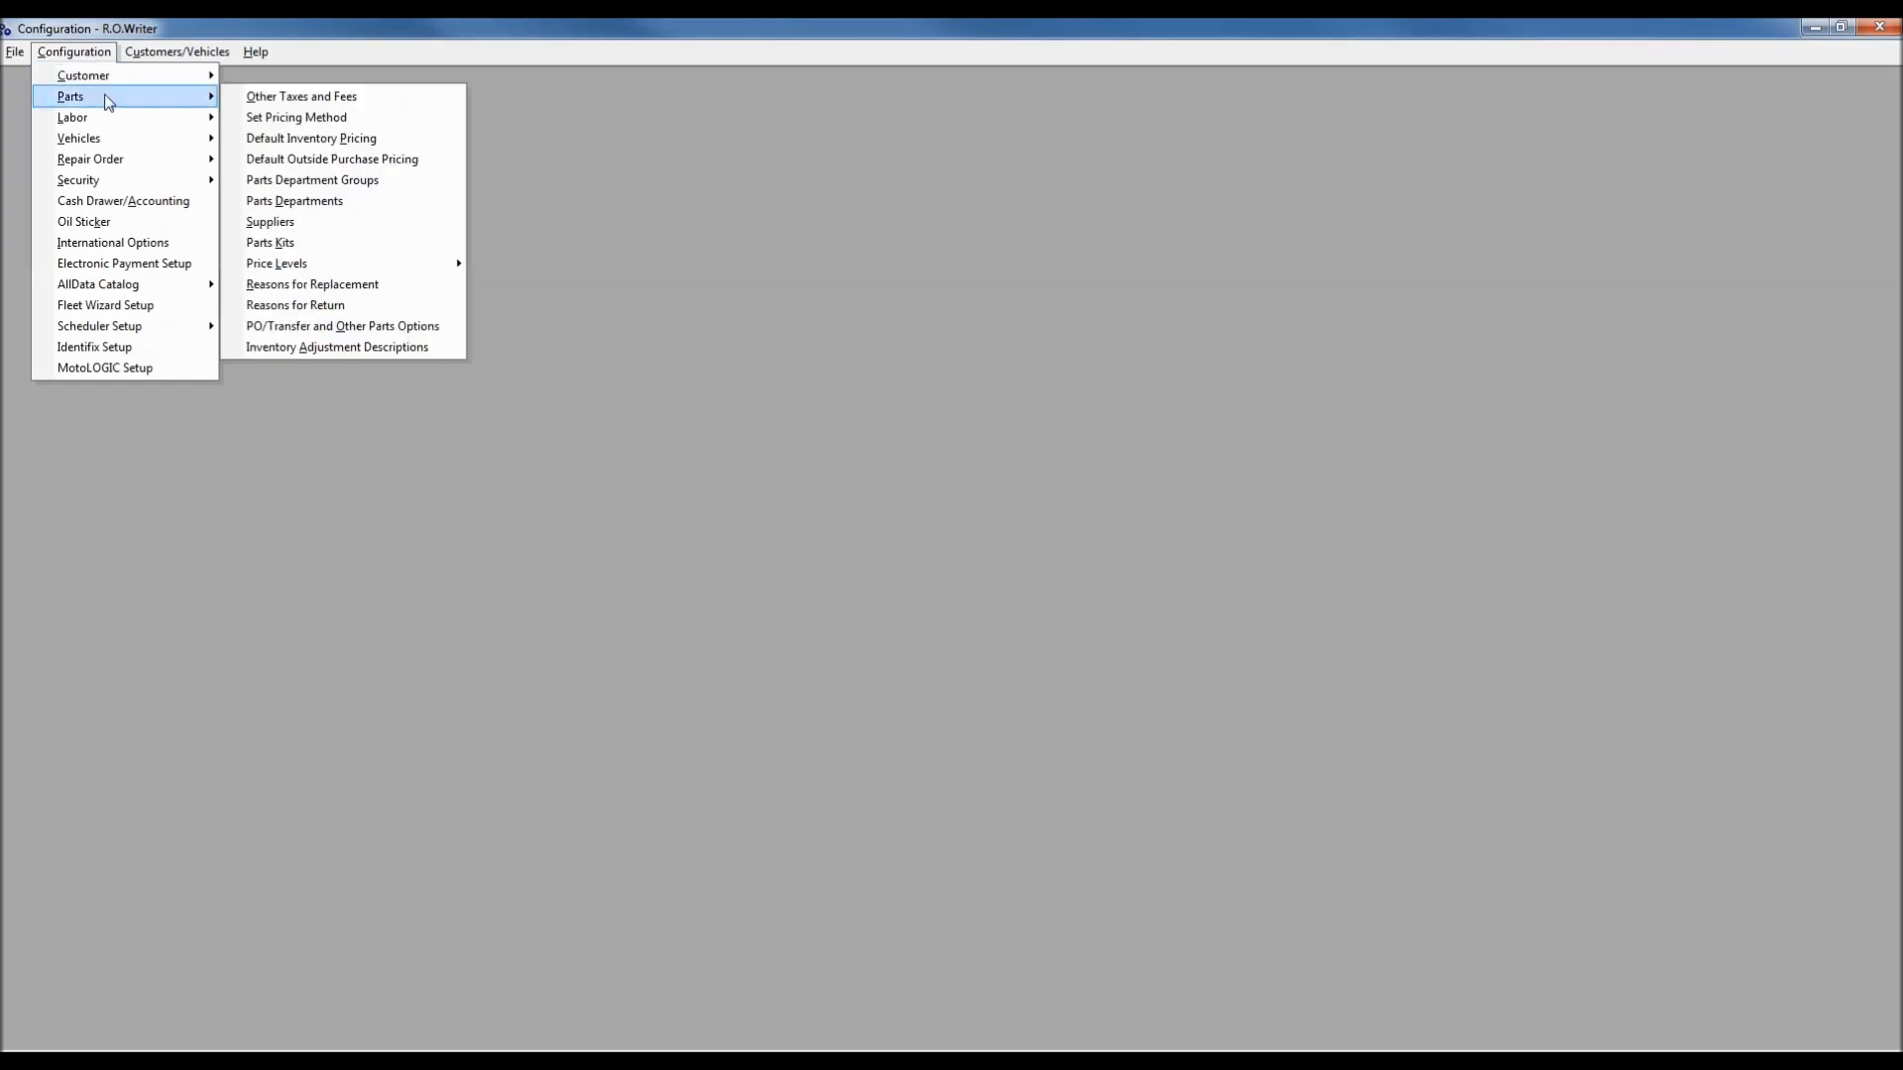
{"action": "left_click", "coordinate": [339, 159]}
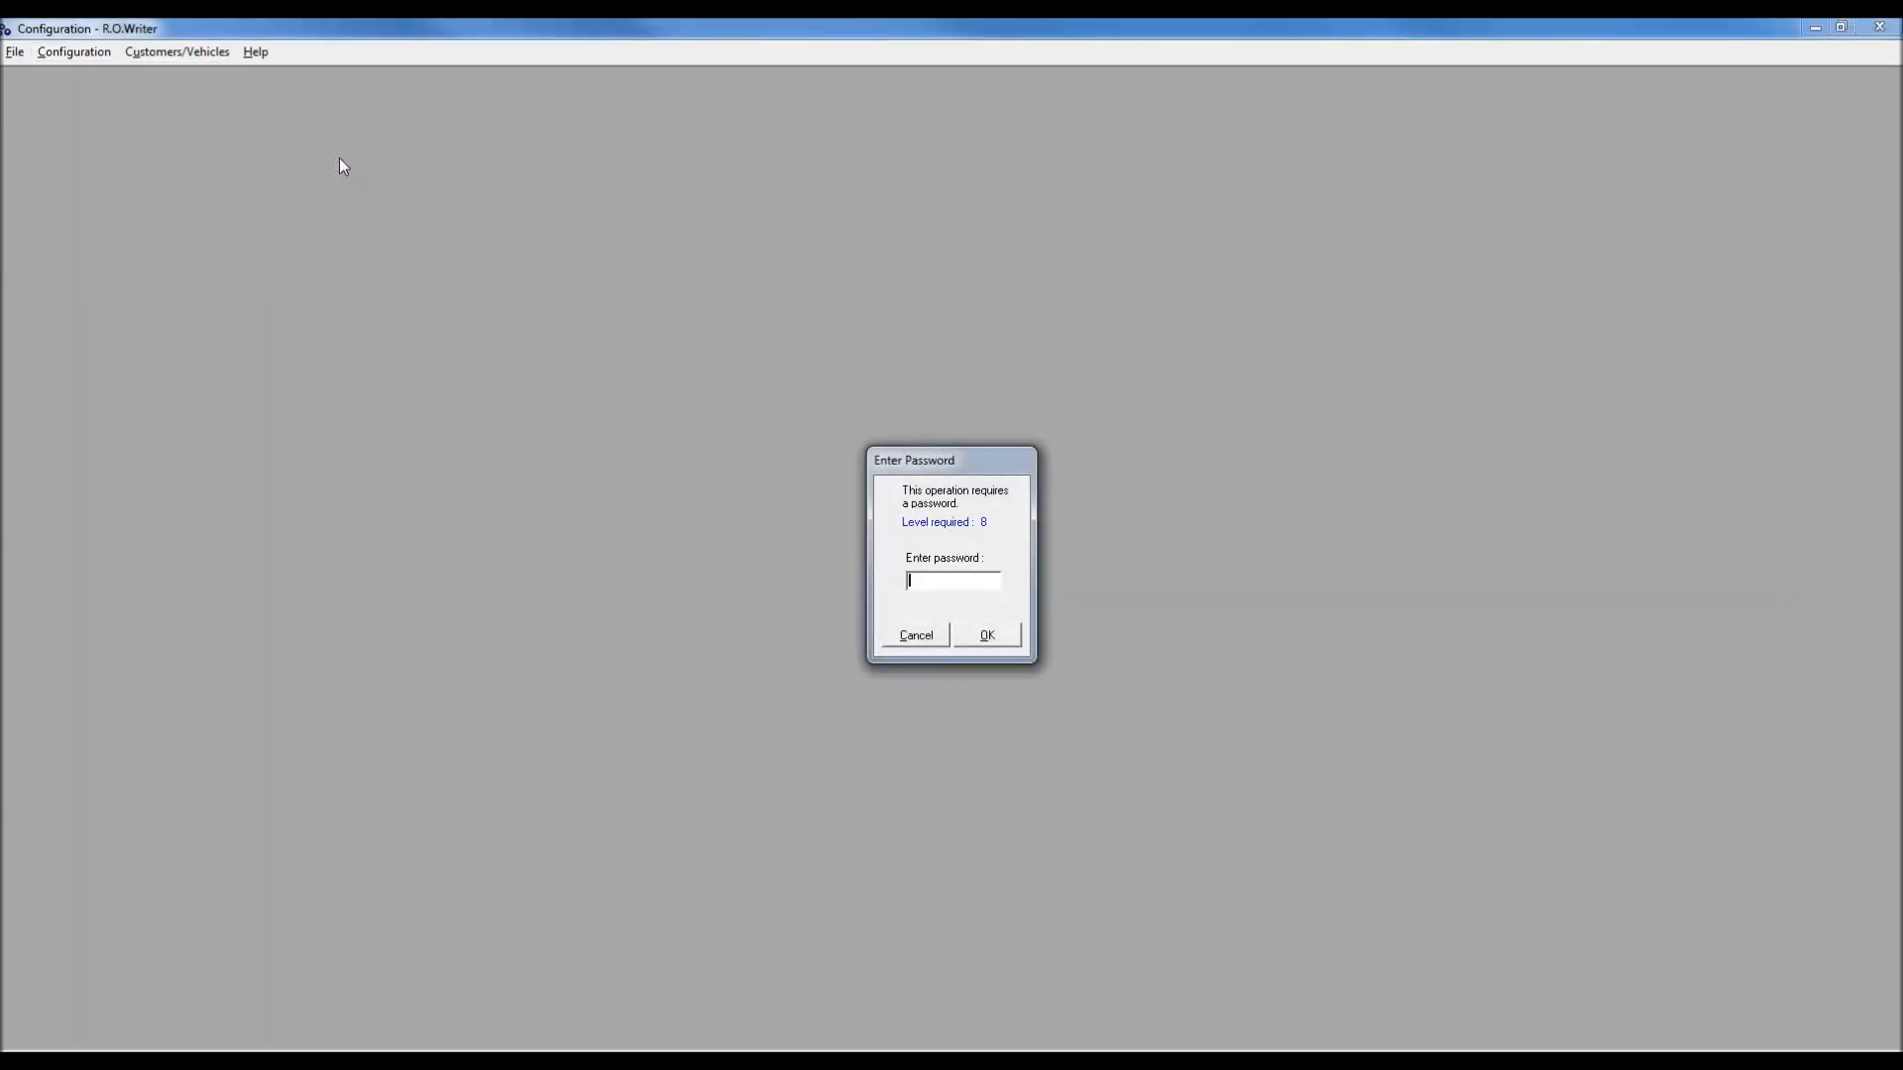
{"action": "key", "text": "Return"}
{"action": "left_click_drag", "start_coordinate": [884, 230], "coordinate": [584, 166]}
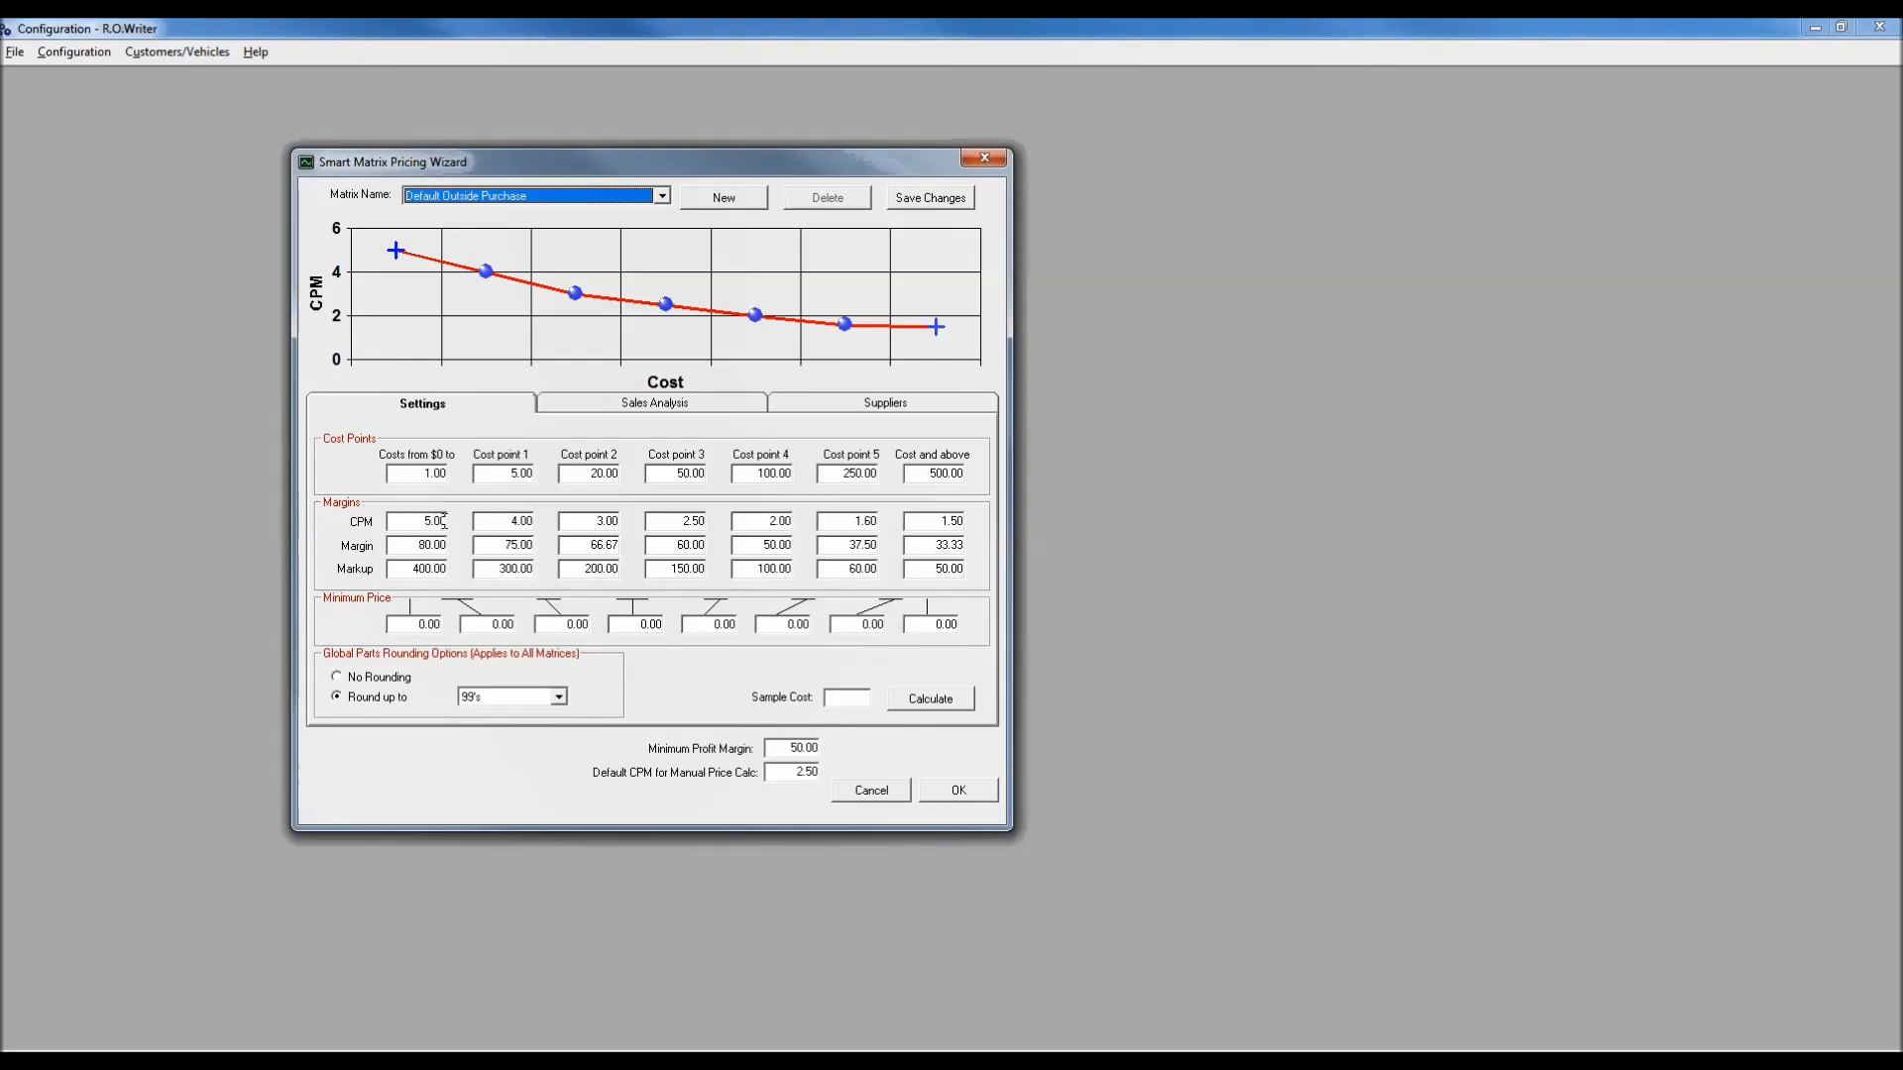
Step: Try a margin of 73.00 and a CPM of 4.20 for cost point 1 in the outside purchase matrix
{"action": "left_click", "coordinate": [518, 473]}
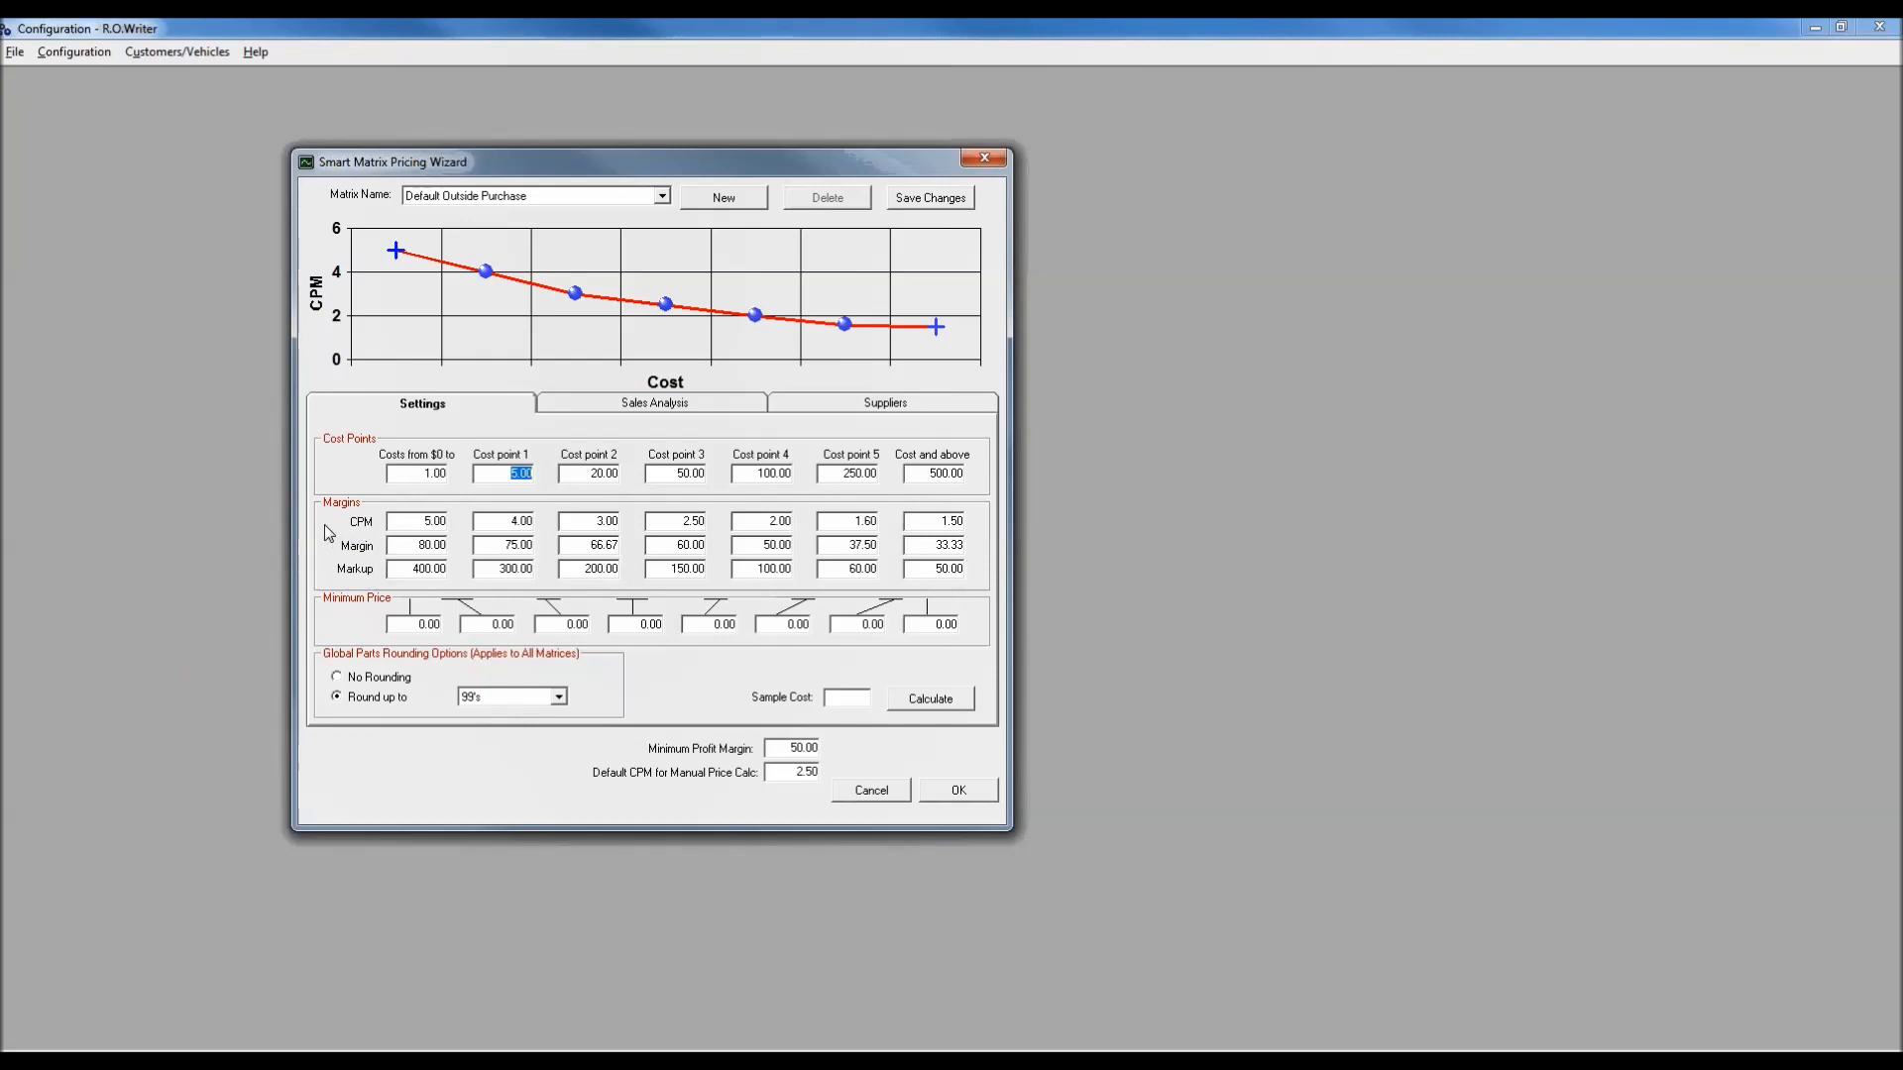
{"action": "left_click_drag", "start_coordinate": [507, 523], "coordinate": [552, 552]}
{"action": "left_click_drag", "start_coordinate": [503, 546], "coordinate": [543, 548]}
{"action": "left_click_drag", "start_coordinate": [505, 523], "coordinate": [539, 522]}
{"action": "left_click_drag", "start_coordinate": [496, 570], "coordinate": [543, 569]}
{"action": "left_click_drag", "start_coordinate": [501, 549], "coordinate": [530, 545]}
{"action": "type", "text": "03.0"}
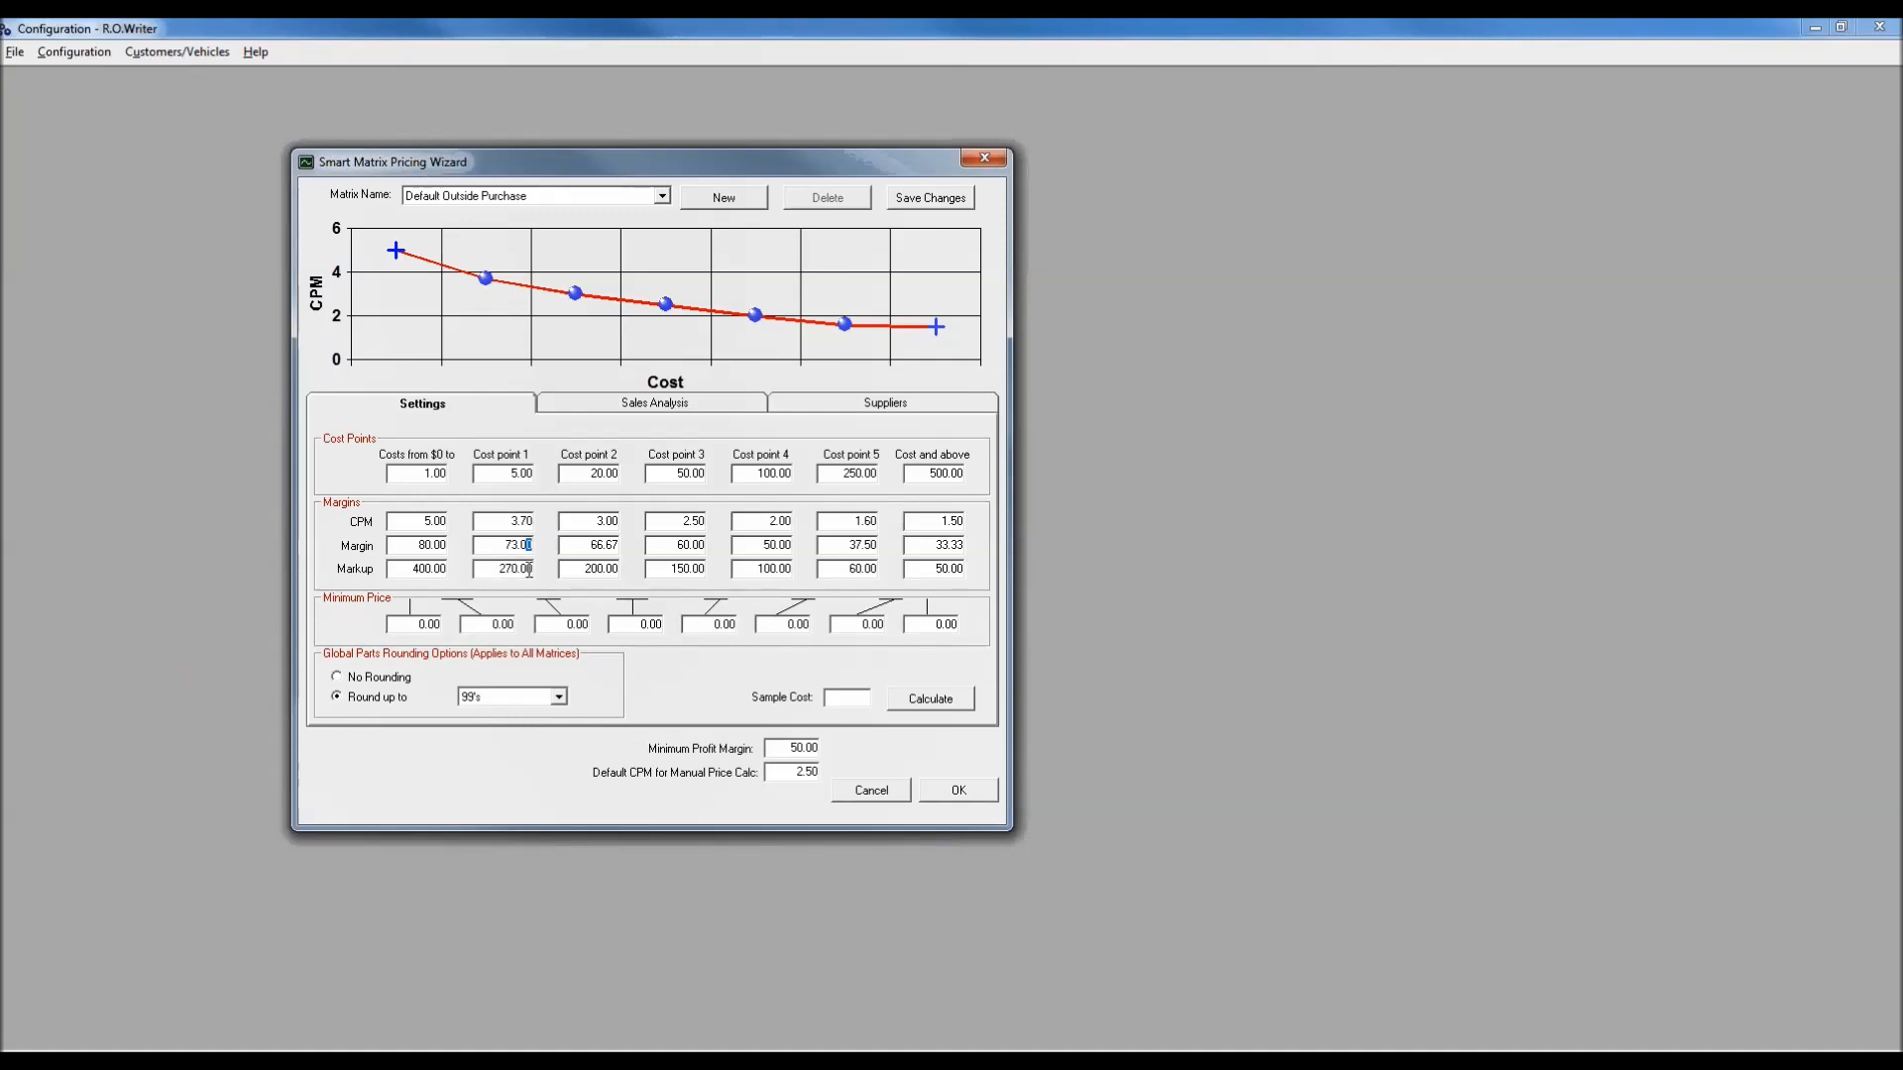
{"action": "key", "text": "shift+Tab"}
{"action": "type", "text": "4.2"}
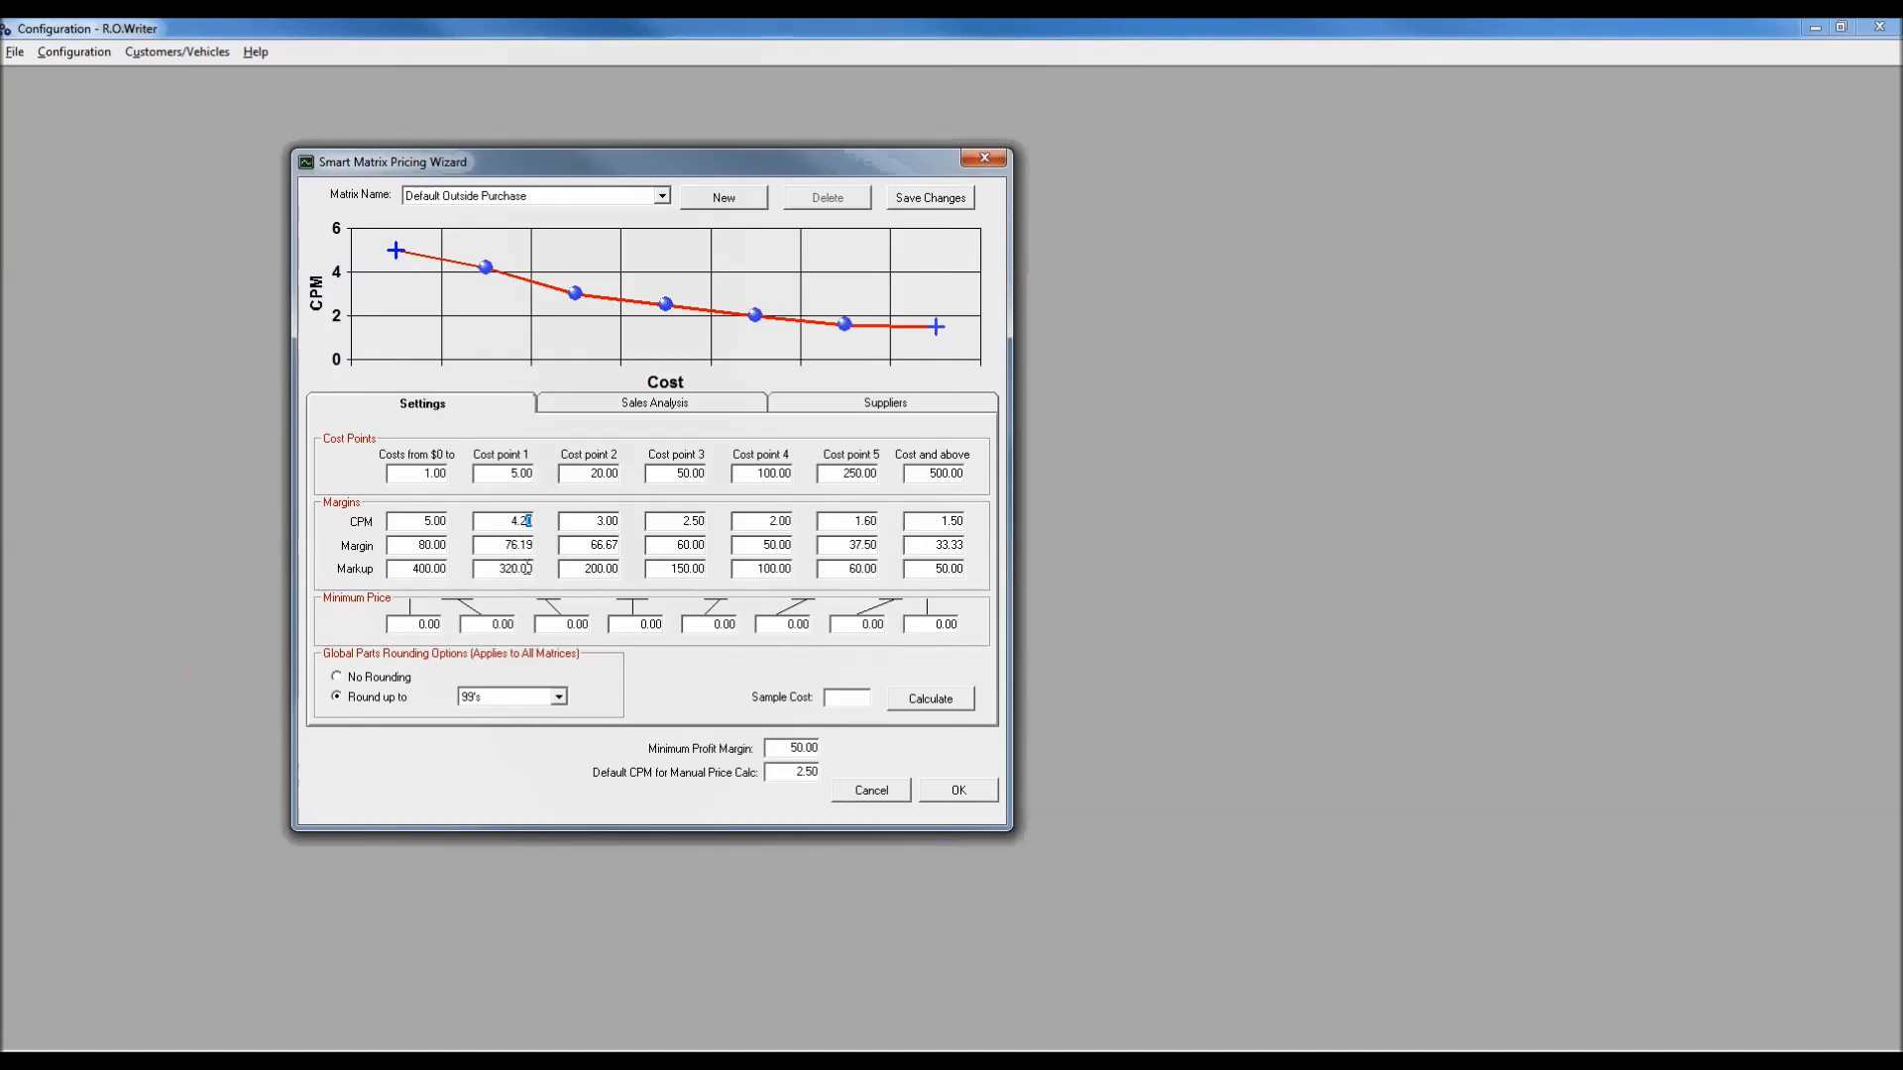
Step: Examine the CPM, margin and markup of the first cost range and the values at cost points 2 and 3
{"action": "left_click", "coordinate": [418, 521]}
{"action": "left_click", "coordinate": [417, 546]}
{"action": "left_click", "coordinate": [418, 569]}
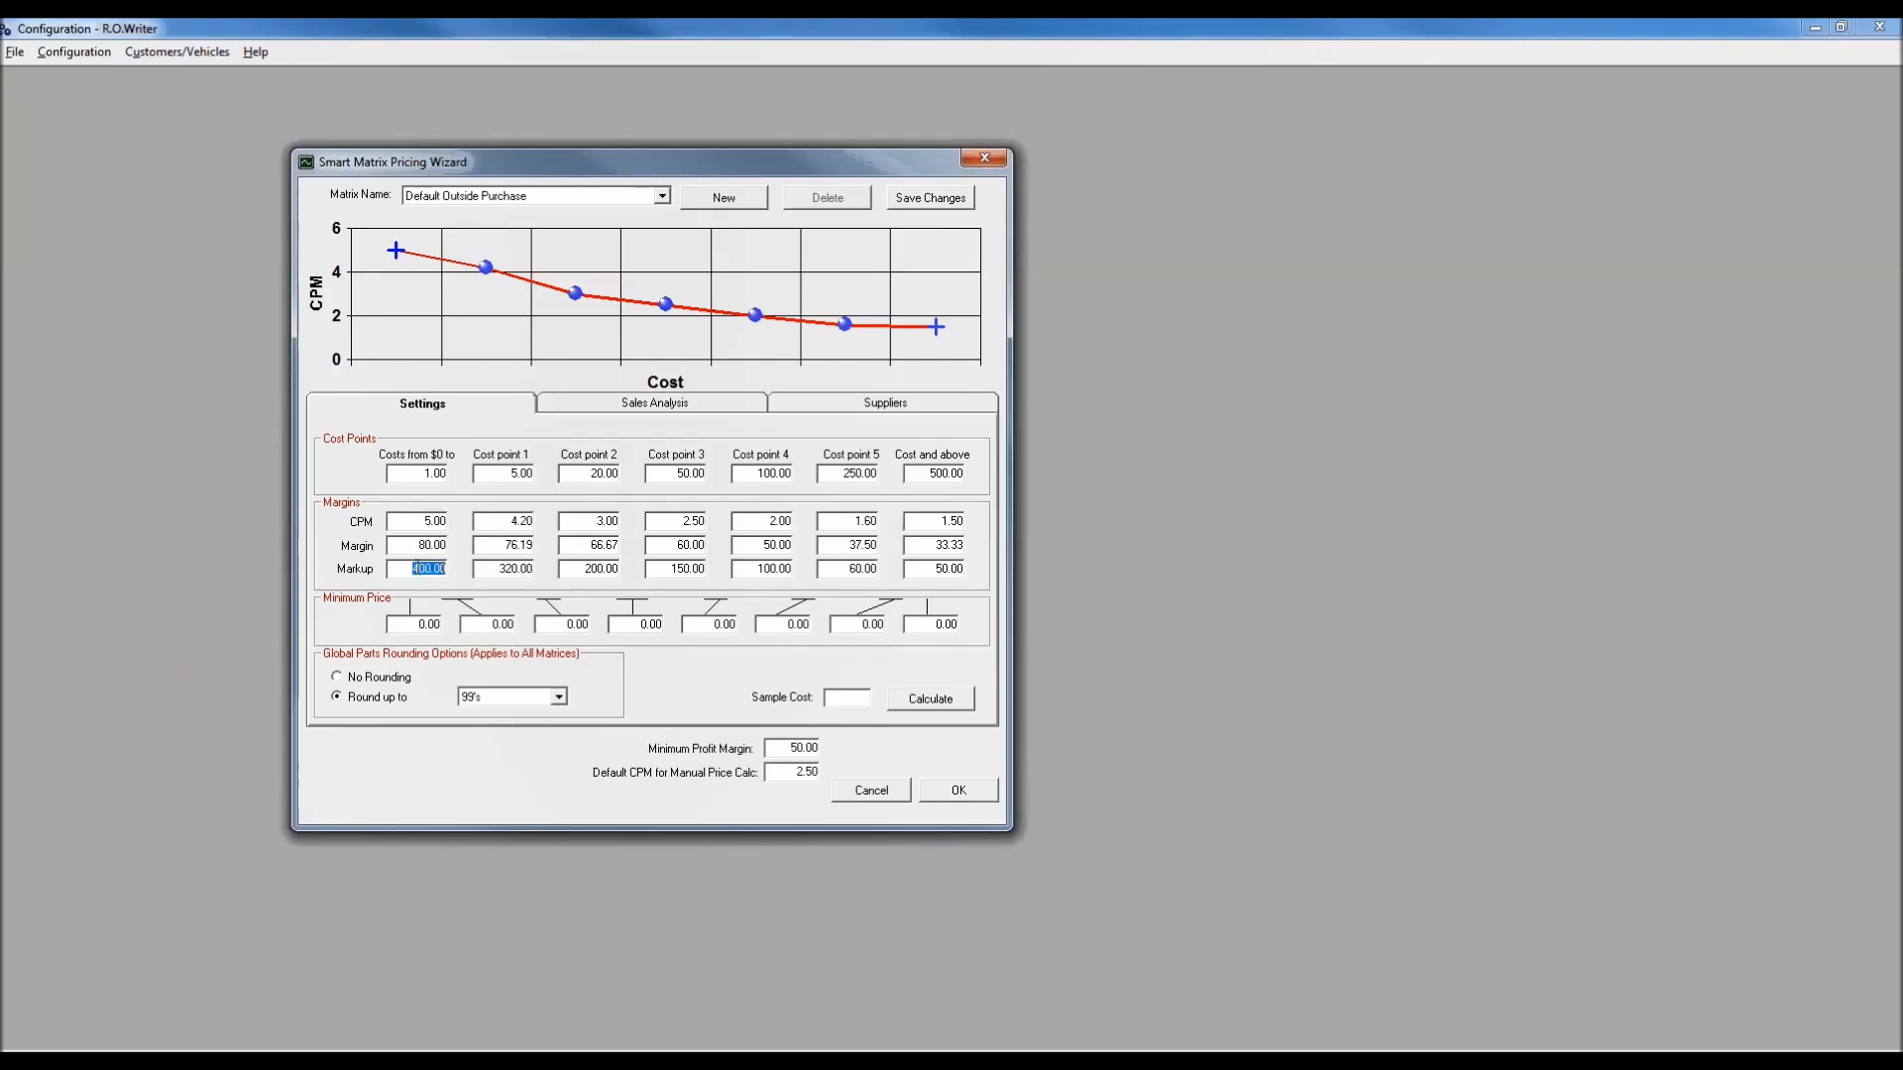
{"action": "left_click", "coordinate": [419, 522]}
{"action": "left_click", "coordinate": [593, 474]}
{"action": "key", "text": "Tab"}
{"action": "left_click", "coordinate": [677, 475]}
{"action": "left_click", "coordinate": [682, 522]}
{"action": "key", "text": "shift+End"}
{"action": "double_click", "coordinate": [669, 548]}
Step: Set the first cost range's minimum price to 2.99 and the CPM of cost point 1 to 4.00
{"action": "left_click", "coordinate": [429, 626]}
{"action": "type", "text": "2.99"}
{"action": "left_click", "coordinate": [512, 521]}
{"action": "type", "text": "4.00"}
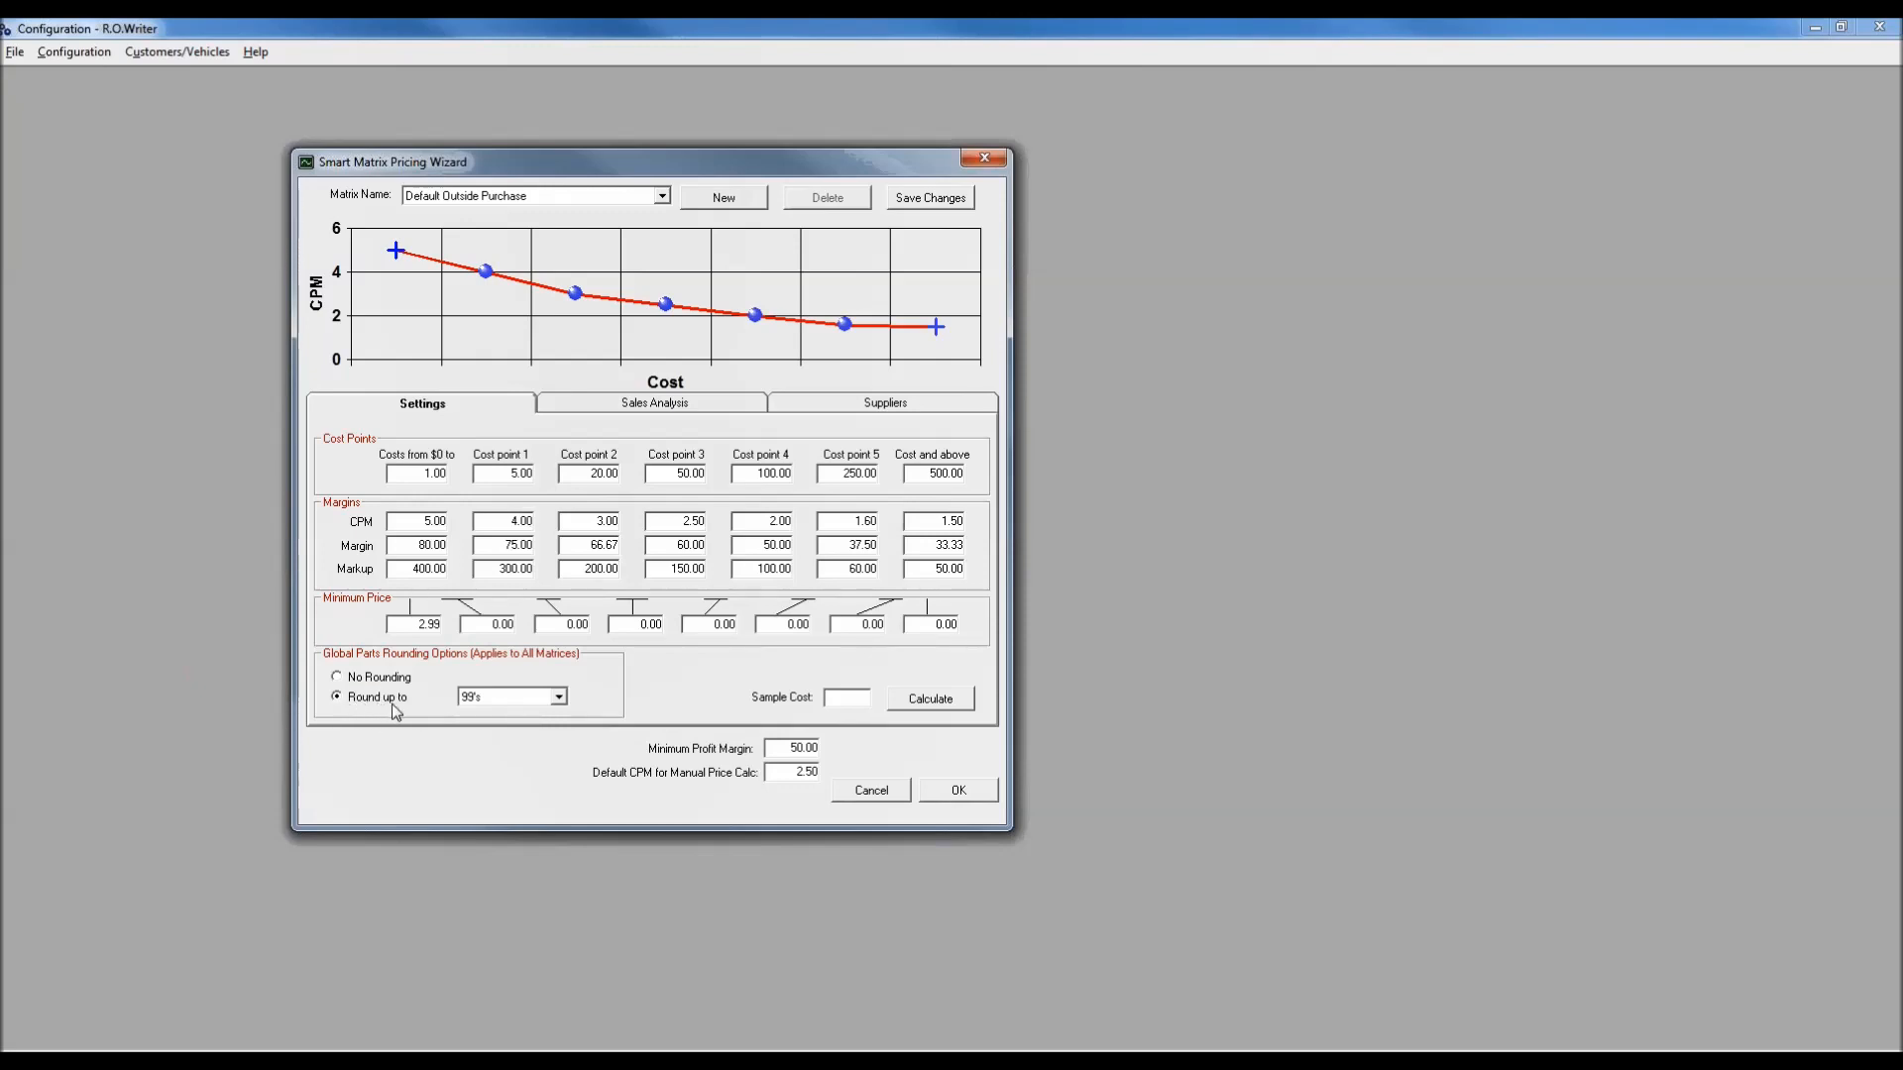
Step: Check the rounding choices, keeping 99's, and calculate the selling price for a sample cost of 15
{"action": "left_click", "coordinate": [559, 698]}
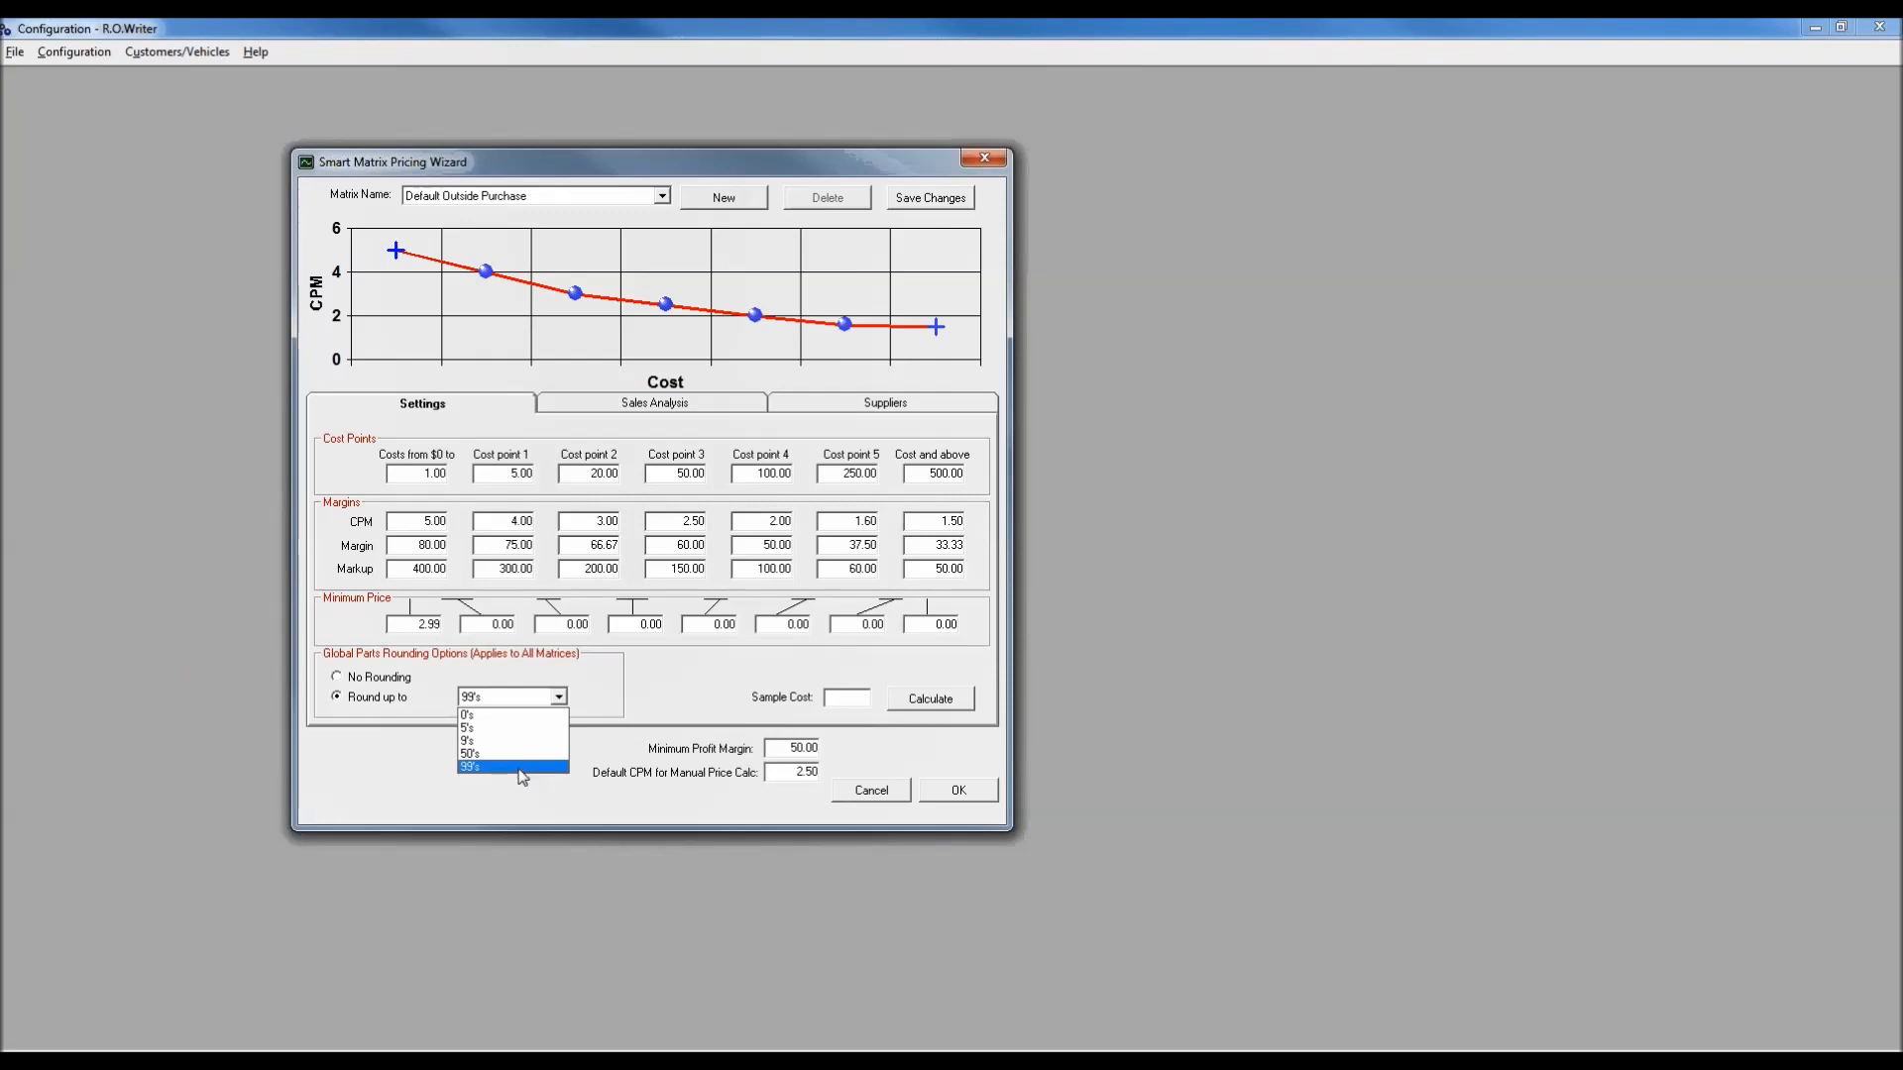
{"action": "left_click", "coordinate": [609, 692]}
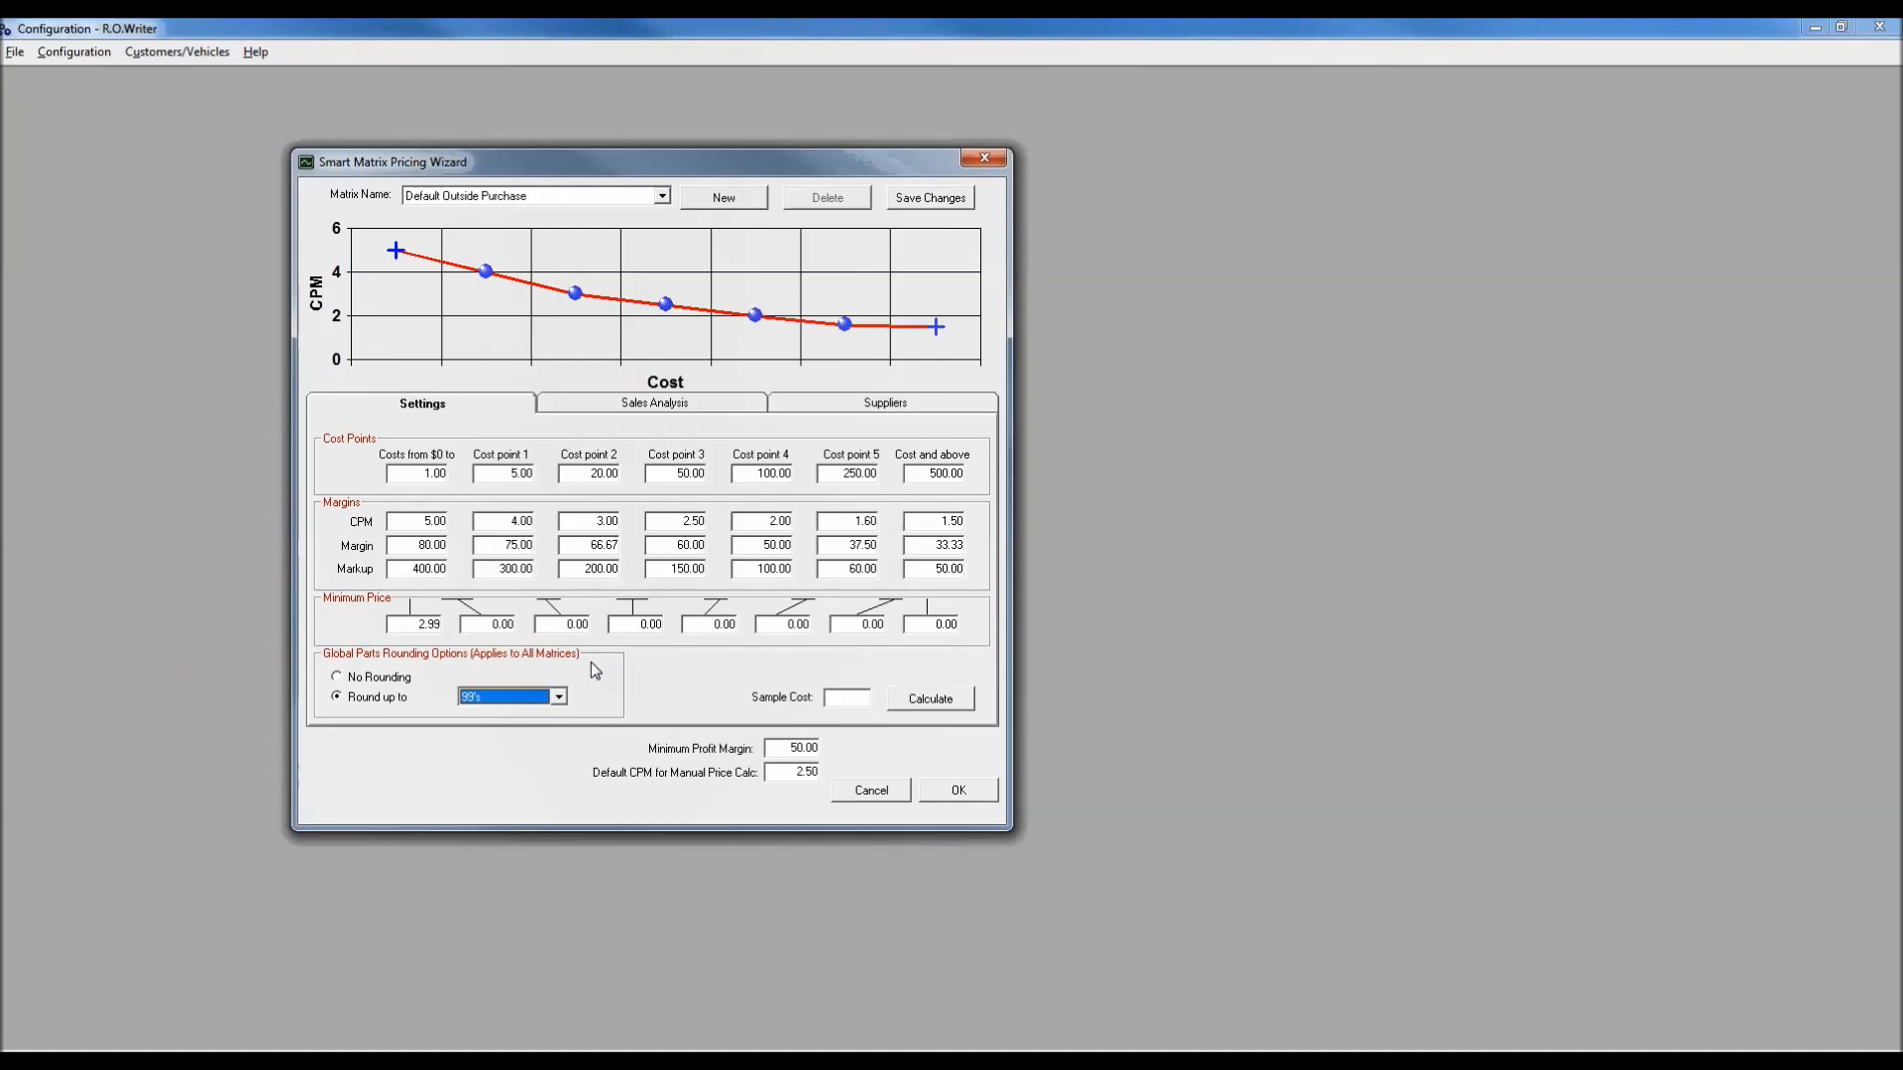
{"action": "left_click", "coordinate": [835, 701]}
{"action": "type", "text": "185"}
{"action": "key", "text": "BackSpace"}
{"action": "key", "text": "BackSpace"}
{"action": "type", "text": "5"}
{"action": "left_click", "coordinate": [951, 699]}
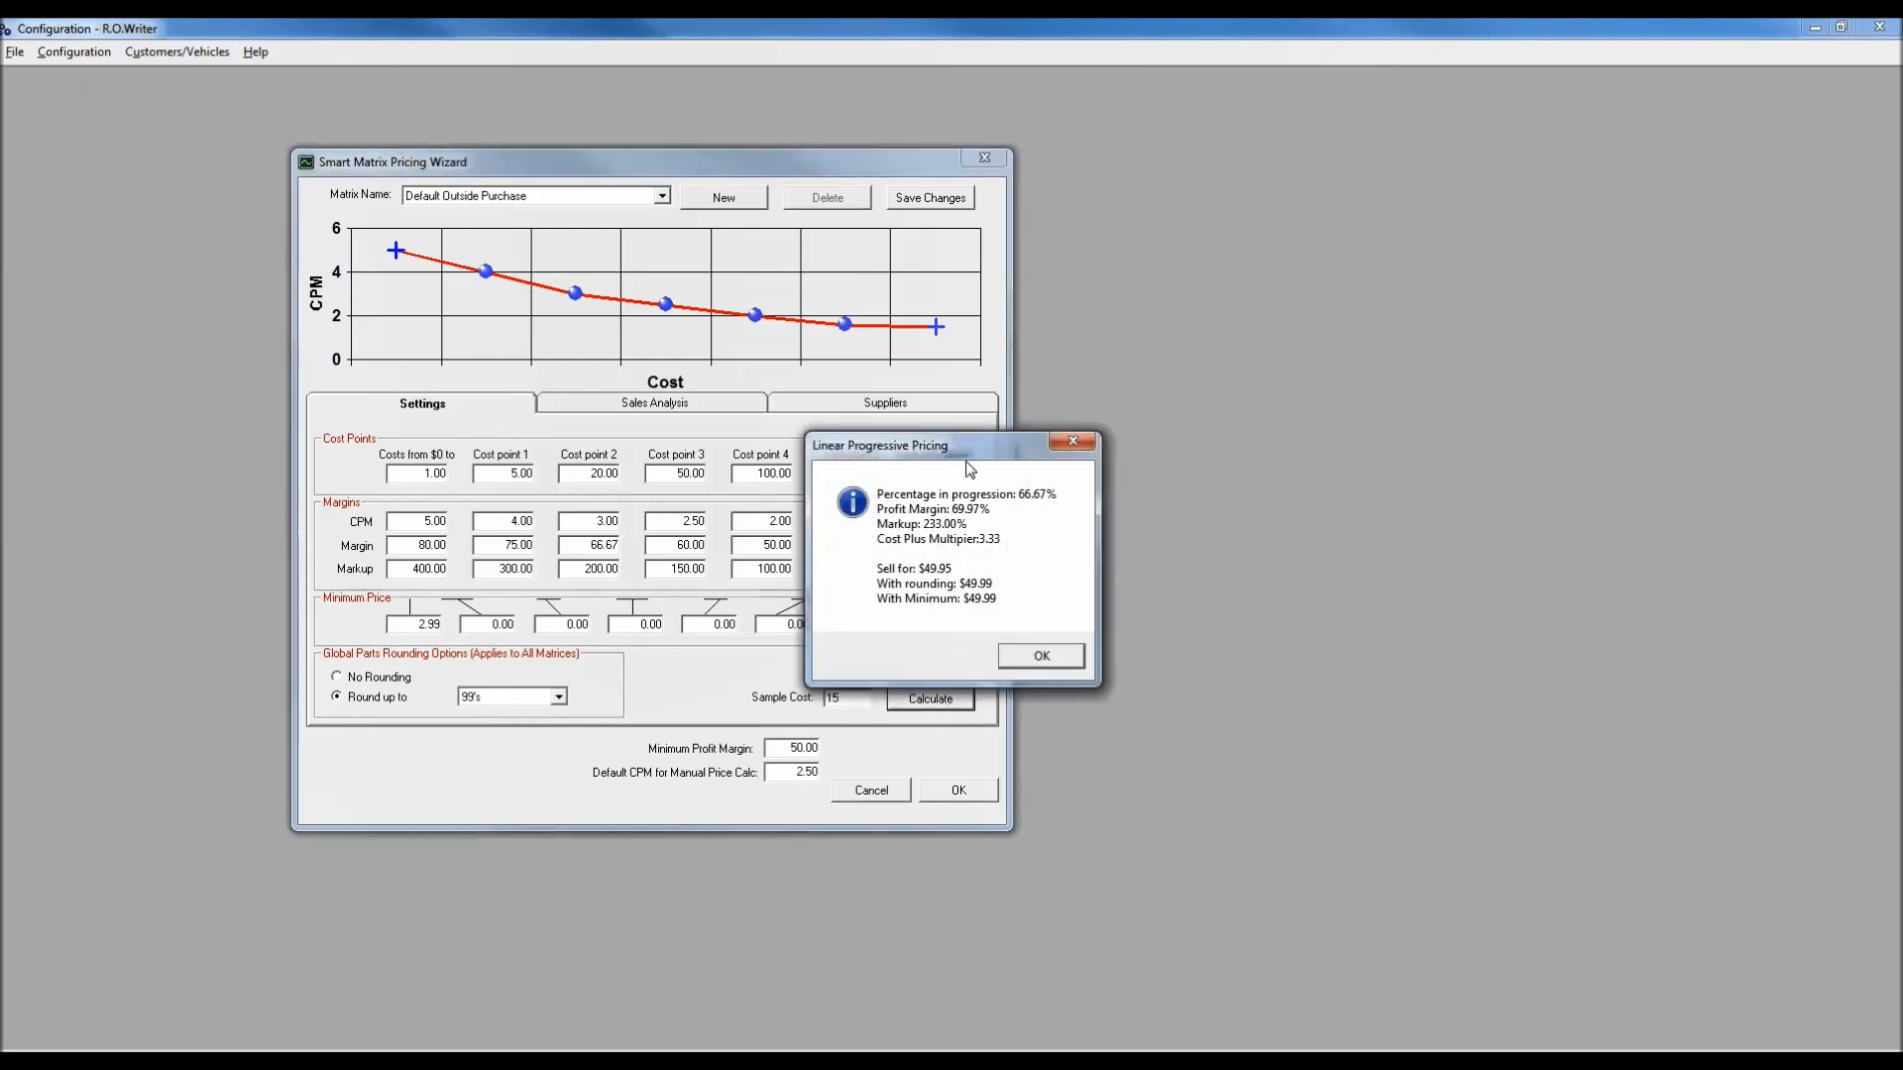
{"action": "left_click_drag", "start_coordinate": [974, 459], "coordinate": [1171, 425]}
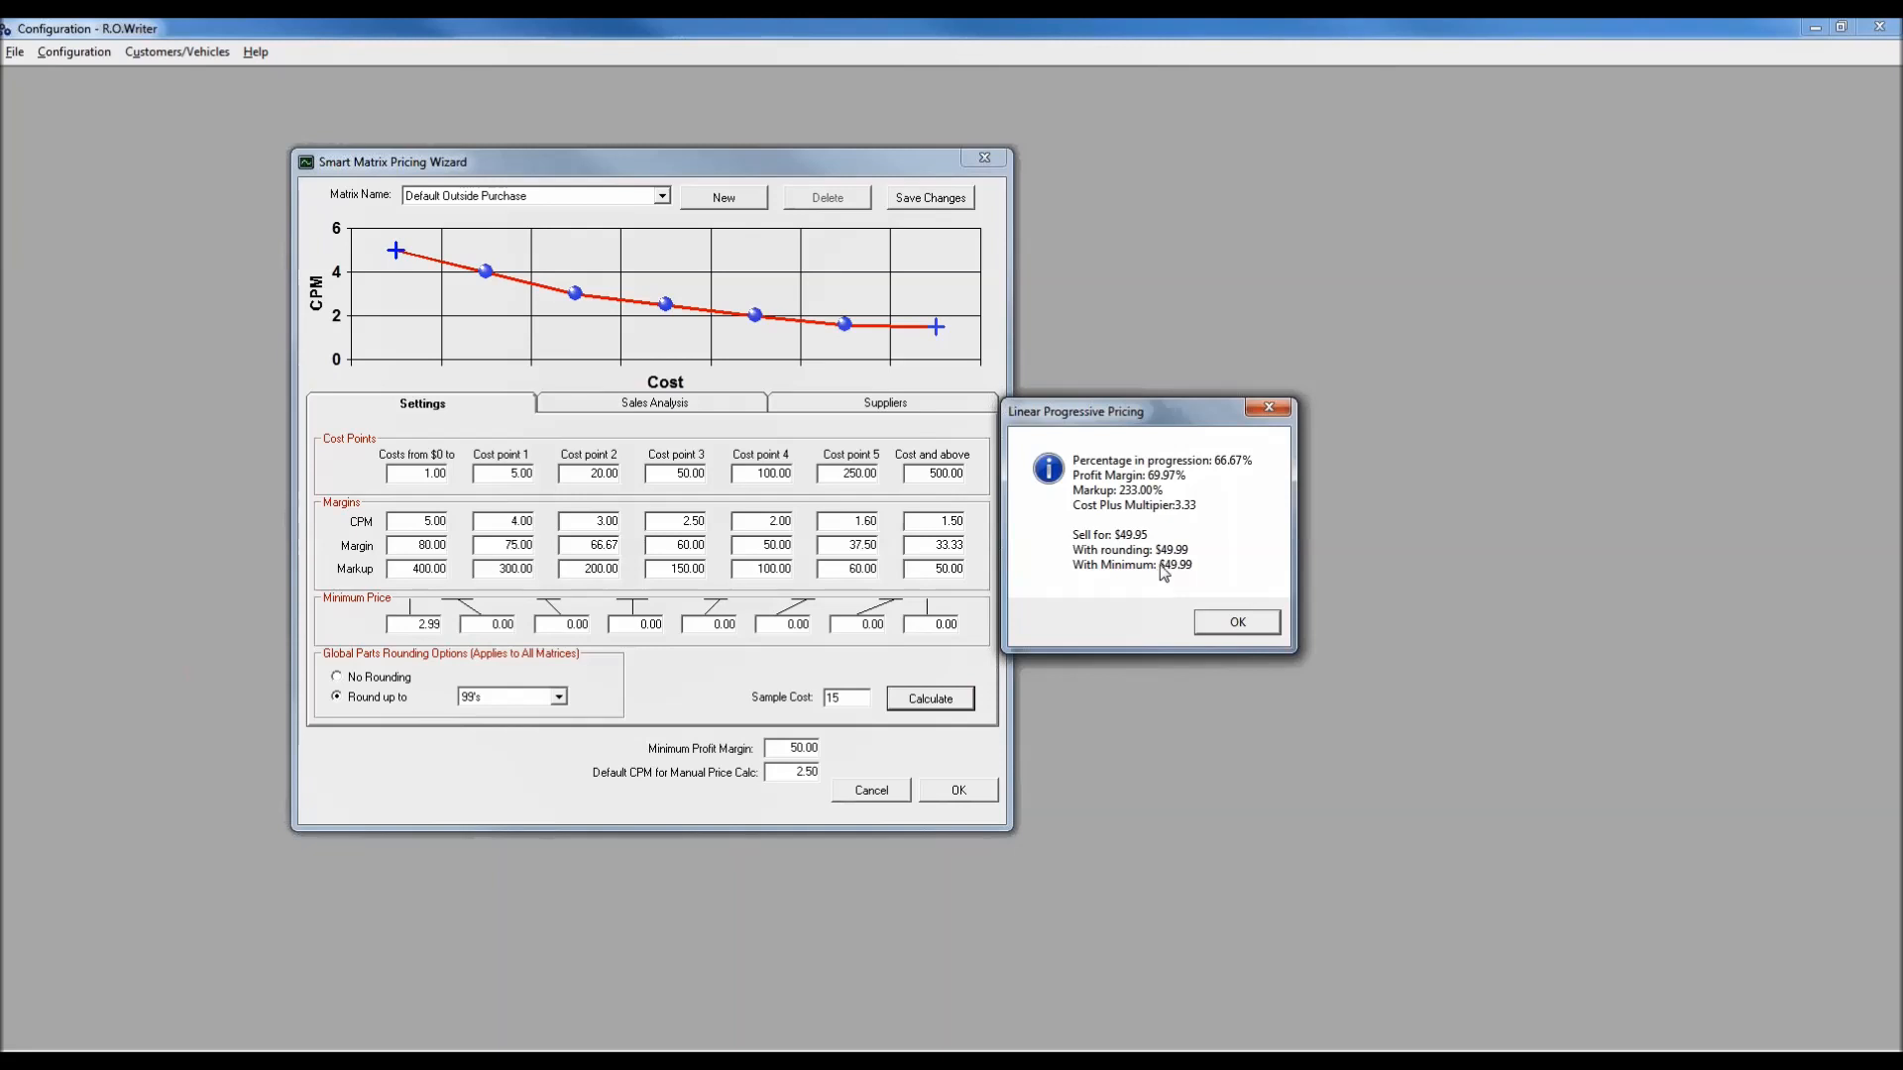
{"action": "left_click", "coordinate": [1235, 622]}
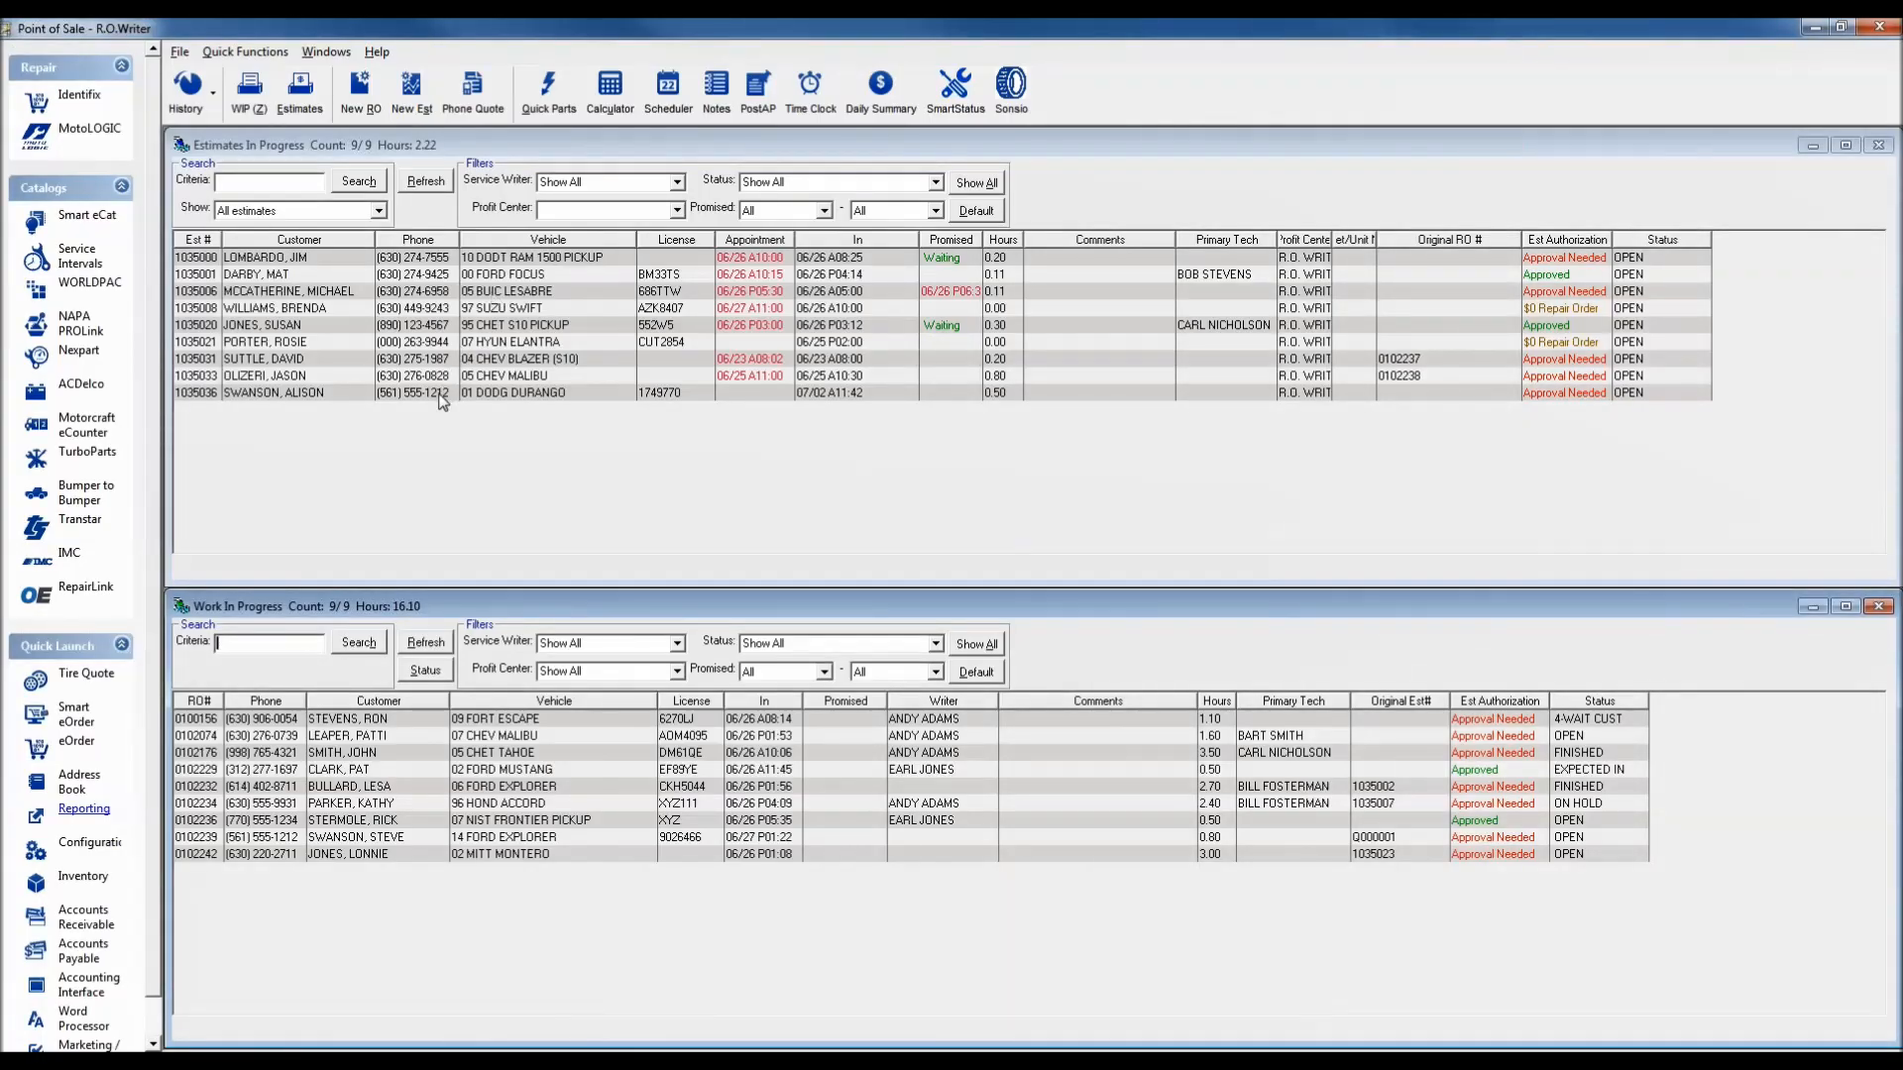
Step: In Point of Sale, try part ABC123 at a unit cost of 10.00 on the Dodge Durango estimate and check its price calculator
{"action": "left_click", "coordinate": [458, 393]}
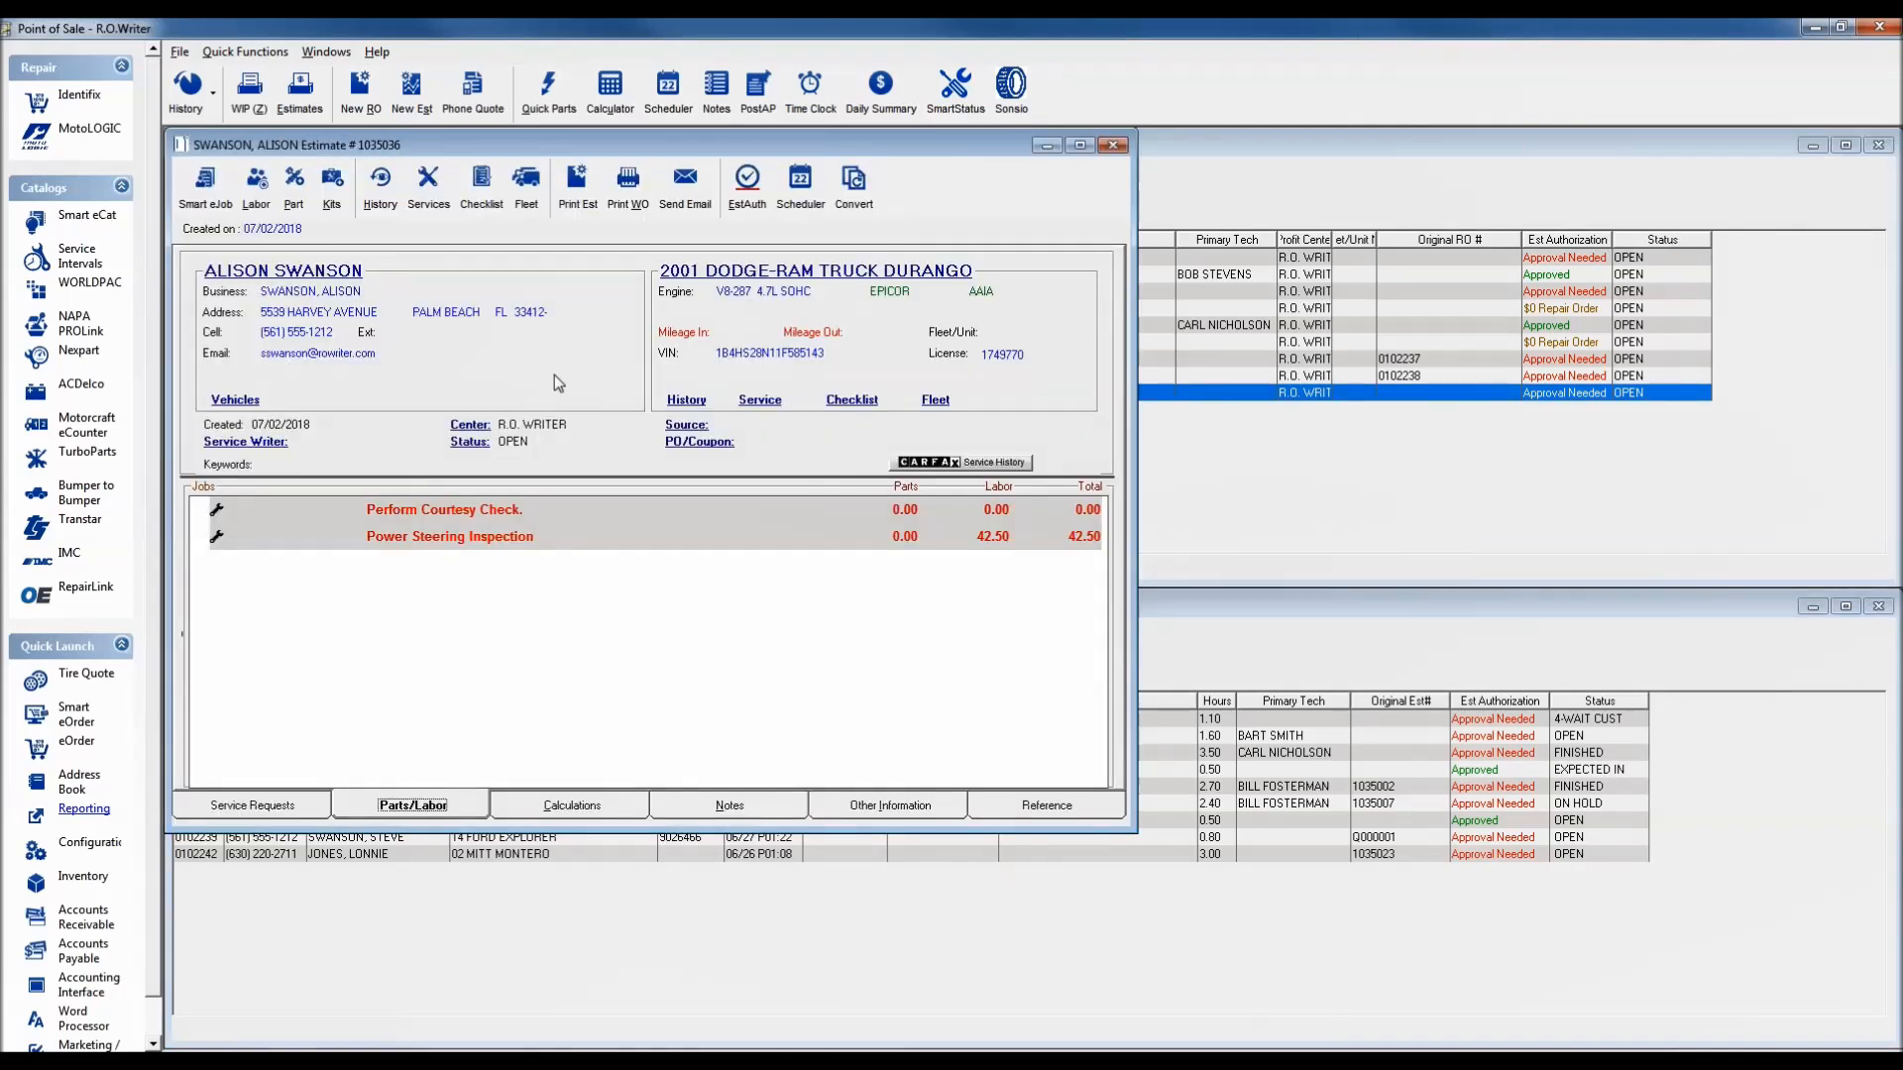
{"action": "left_click", "coordinate": [294, 180]}
{"action": "type", "text": "AB"}
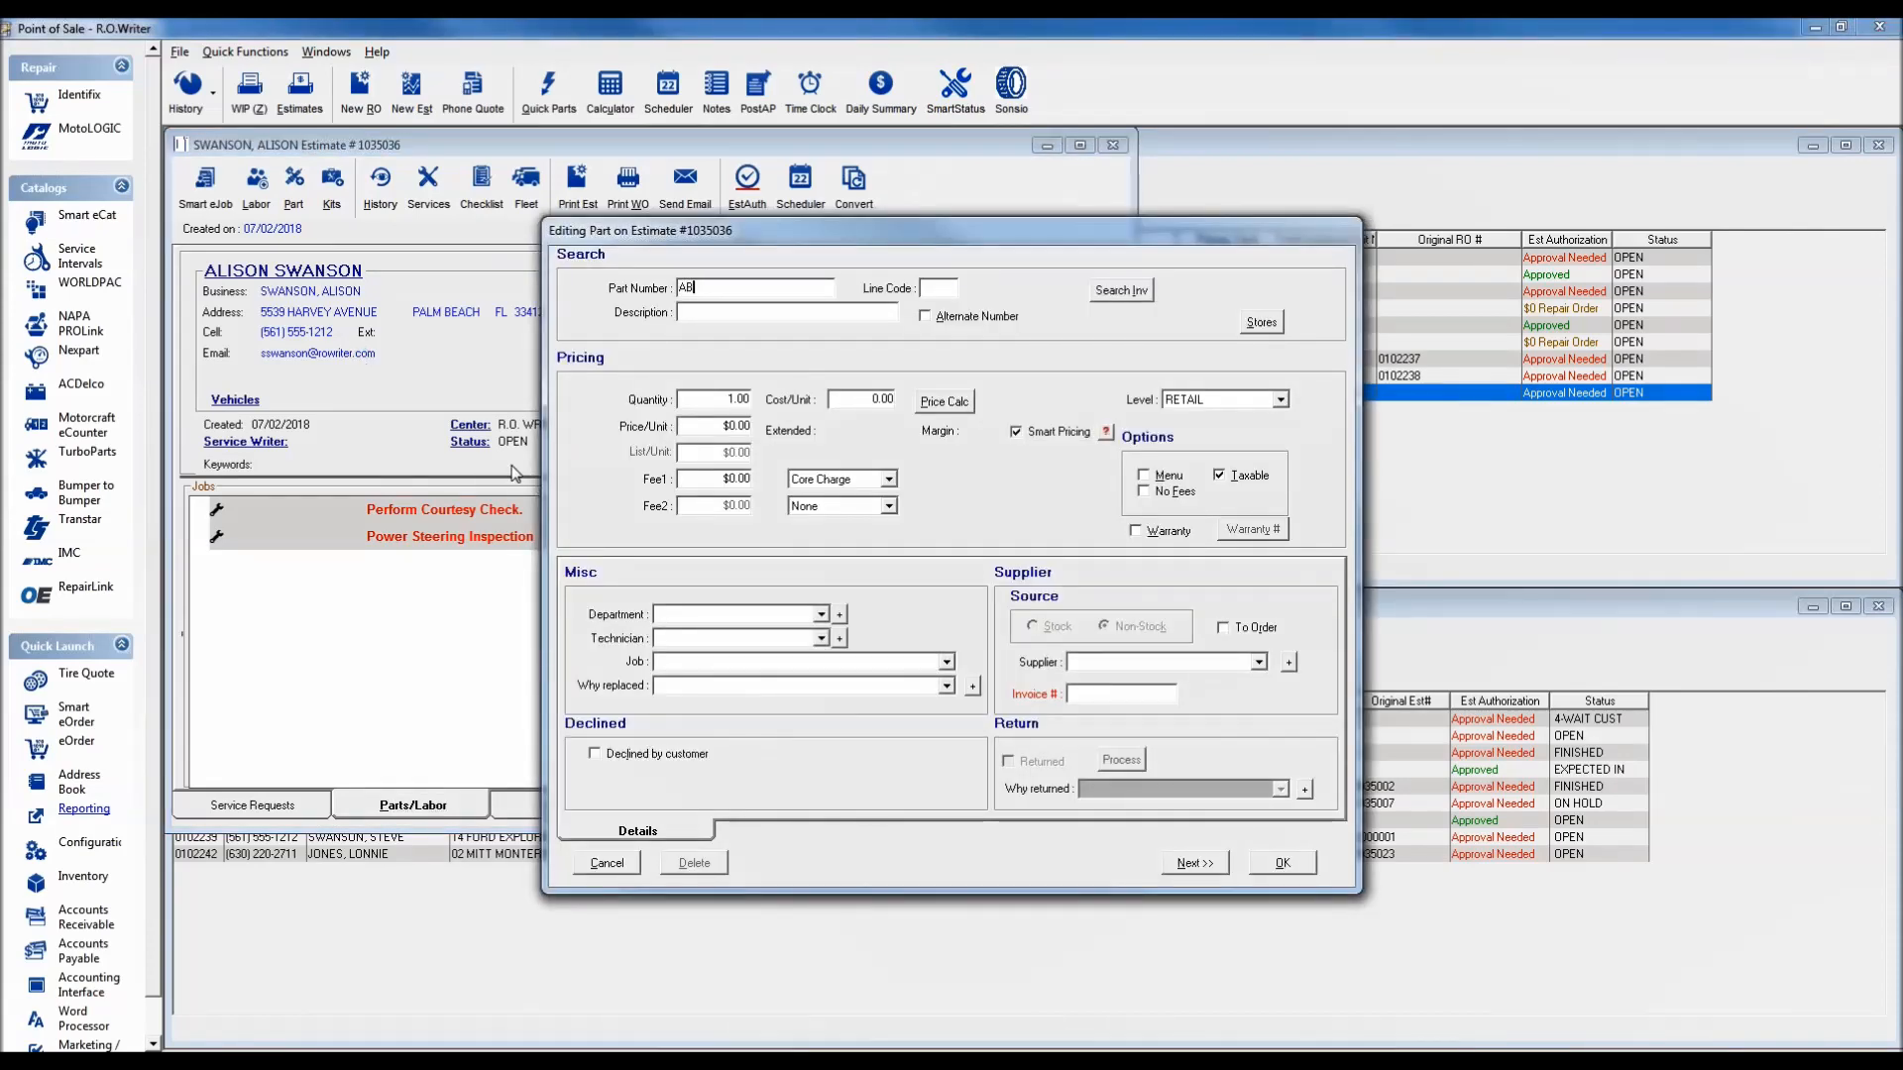
{"action": "type", "text": "C123"}
{"action": "left_click", "coordinate": [874, 401]}
{"action": "type", "text": "10.00"}
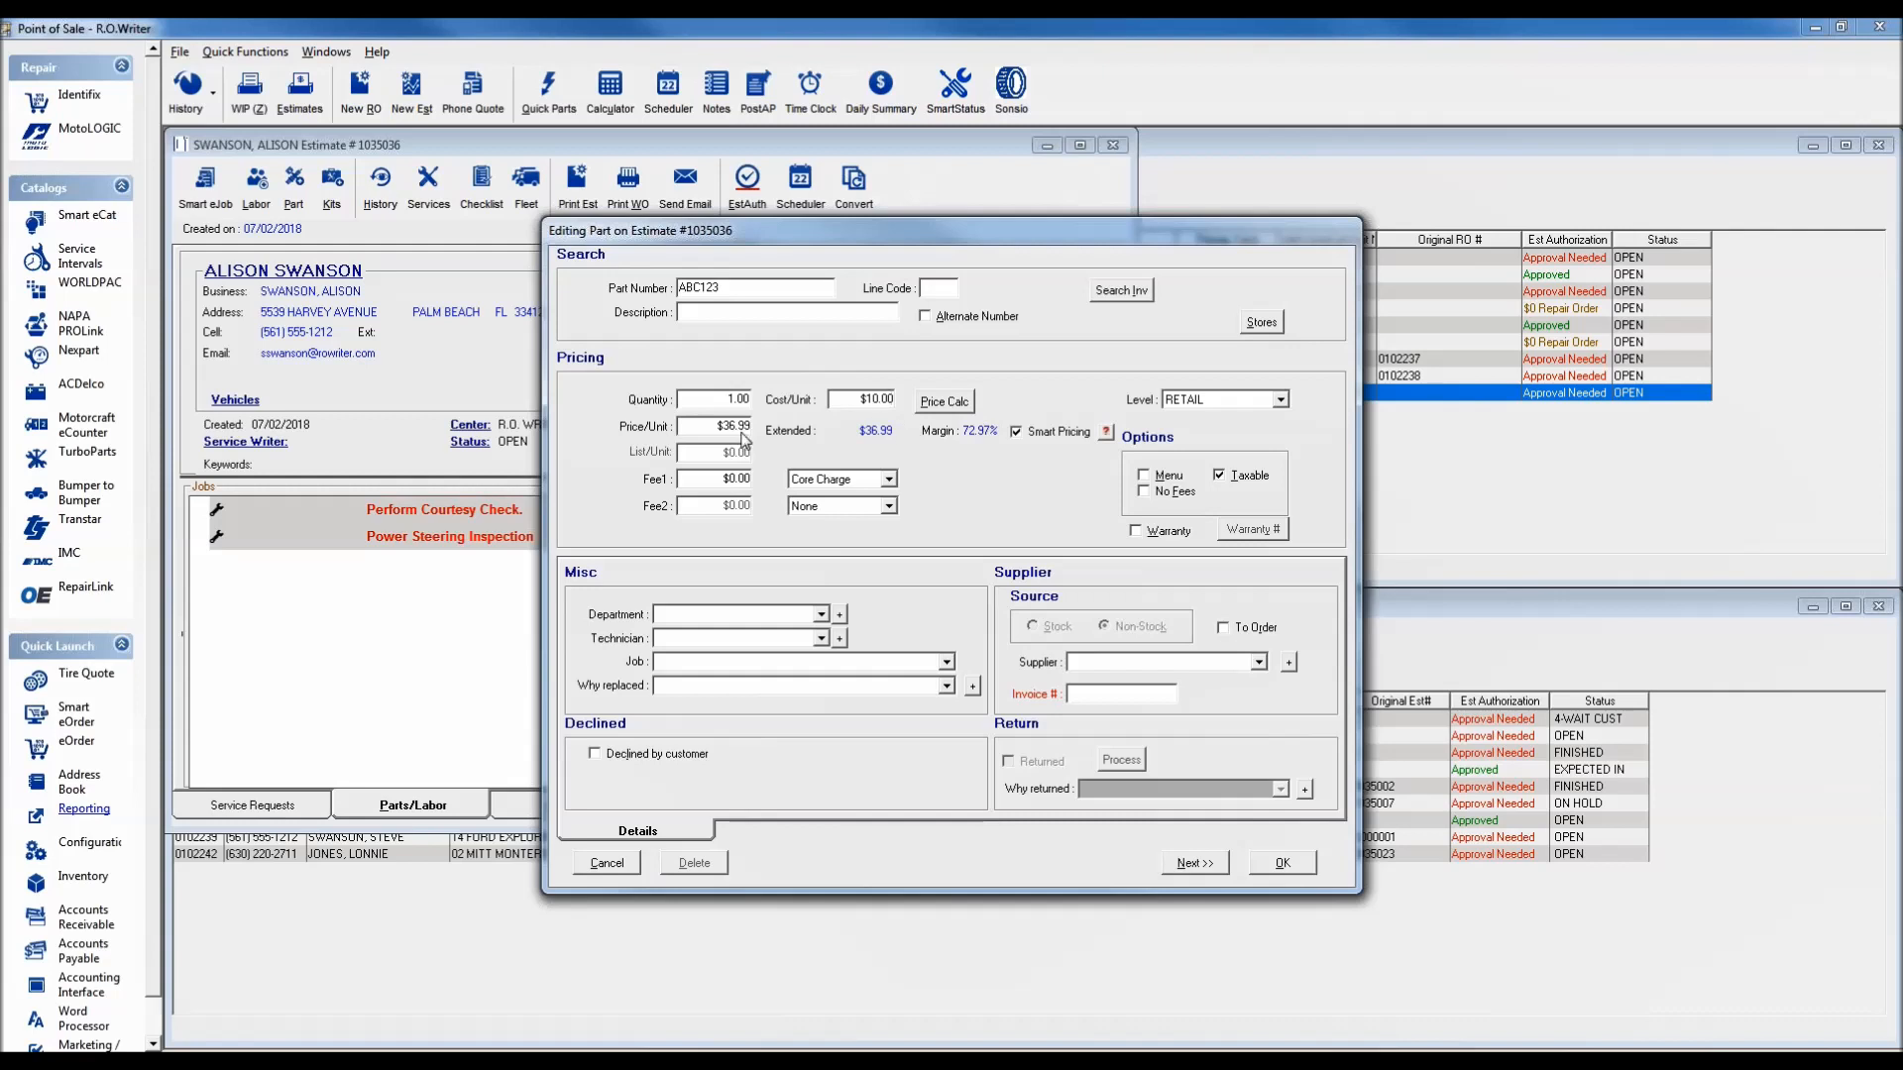
{"action": "left_click", "coordinate": [949, 403]}
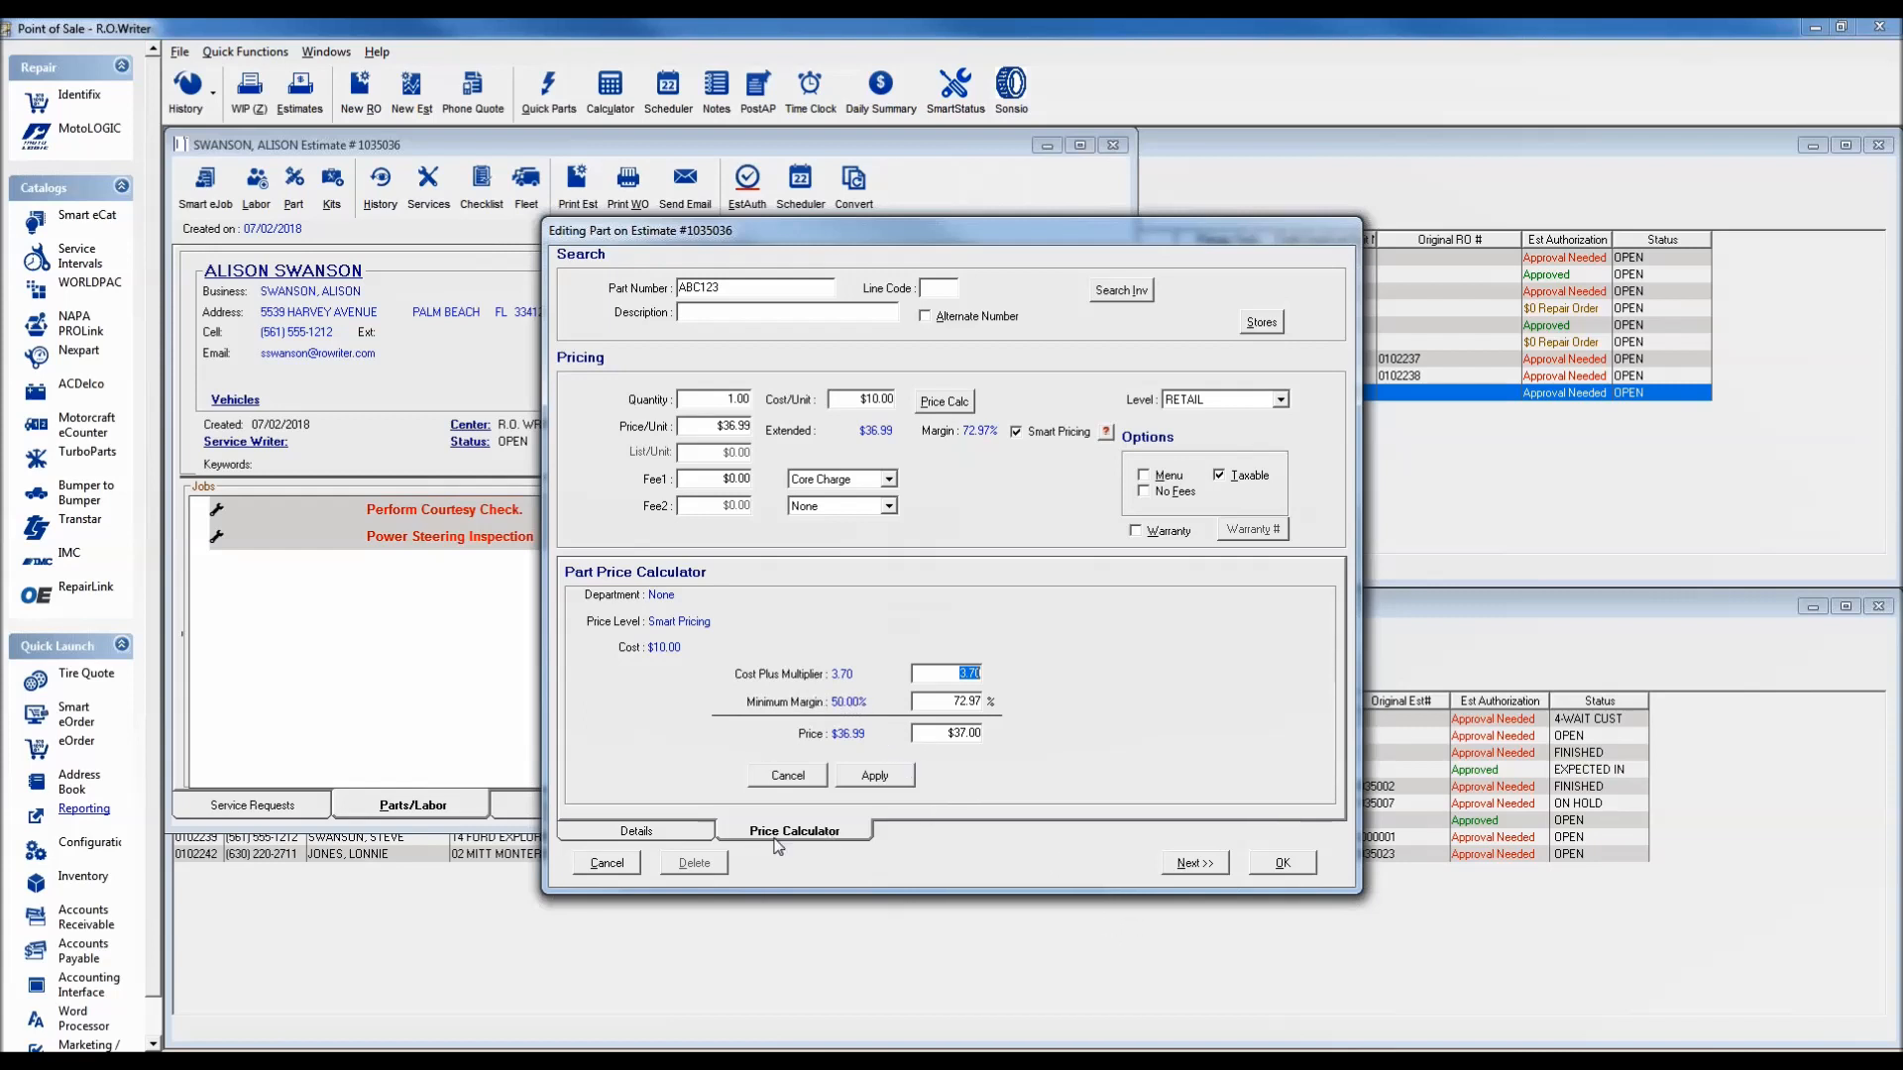
{"action": "left_click", "coordinate": [606, 862]}
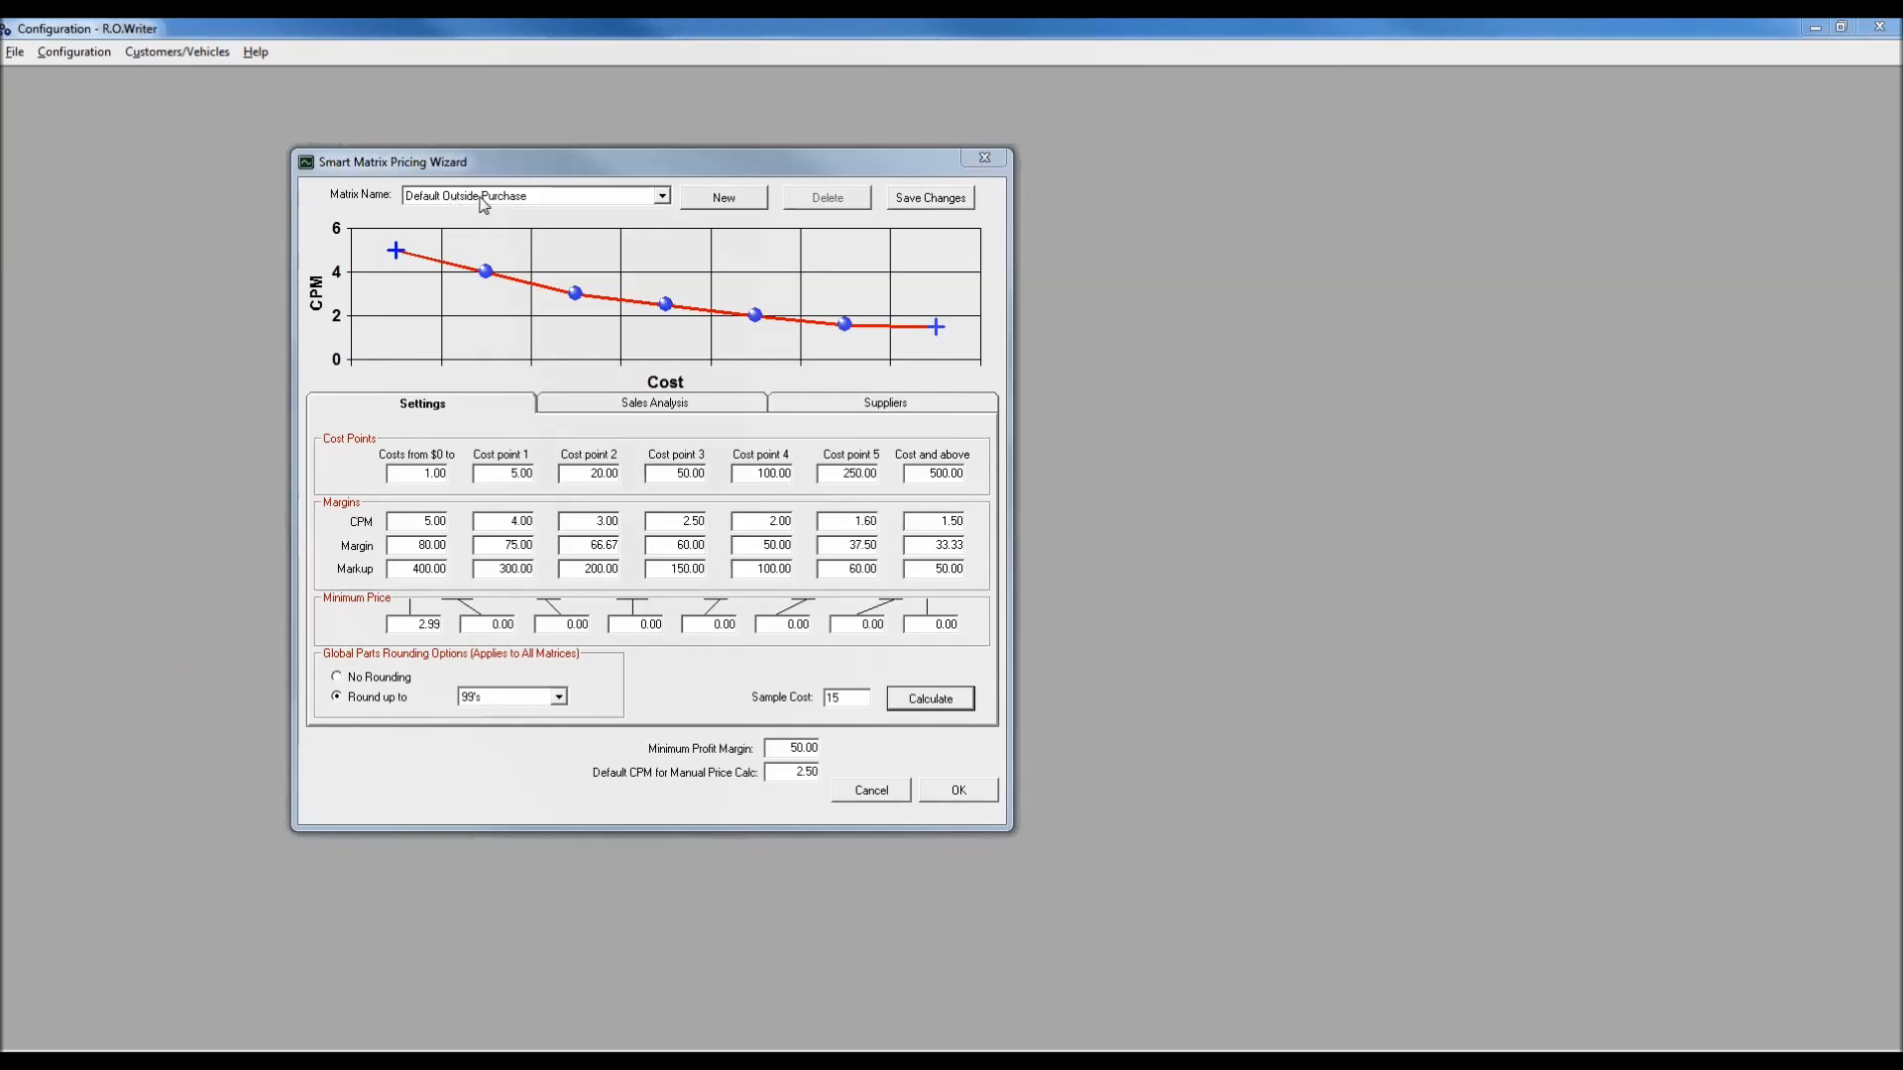
Step: Back in Configuration, review the outside purchase matrix's included suppliers and run its sales analysis
{"action": "left_click", "coordinate": [660, 197]}
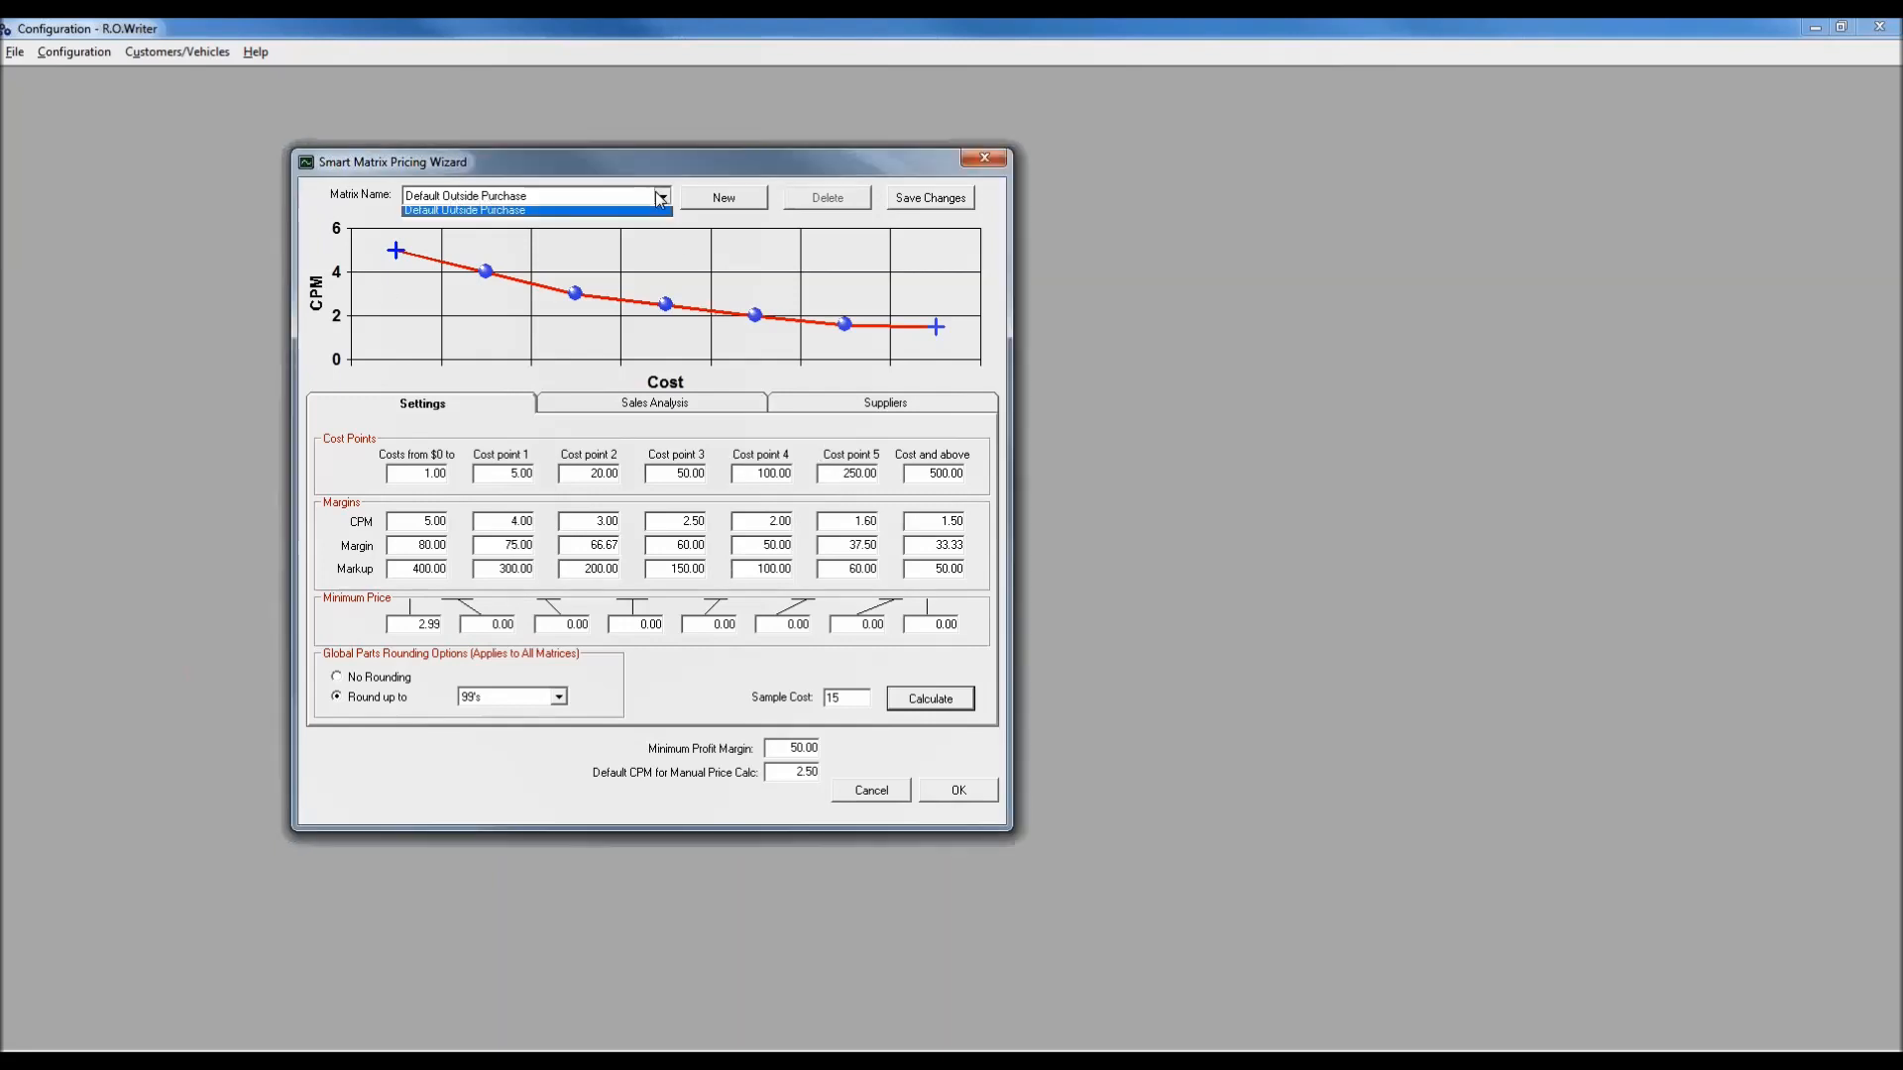
{"action": "left_click", "coordinate": [660, 196]}
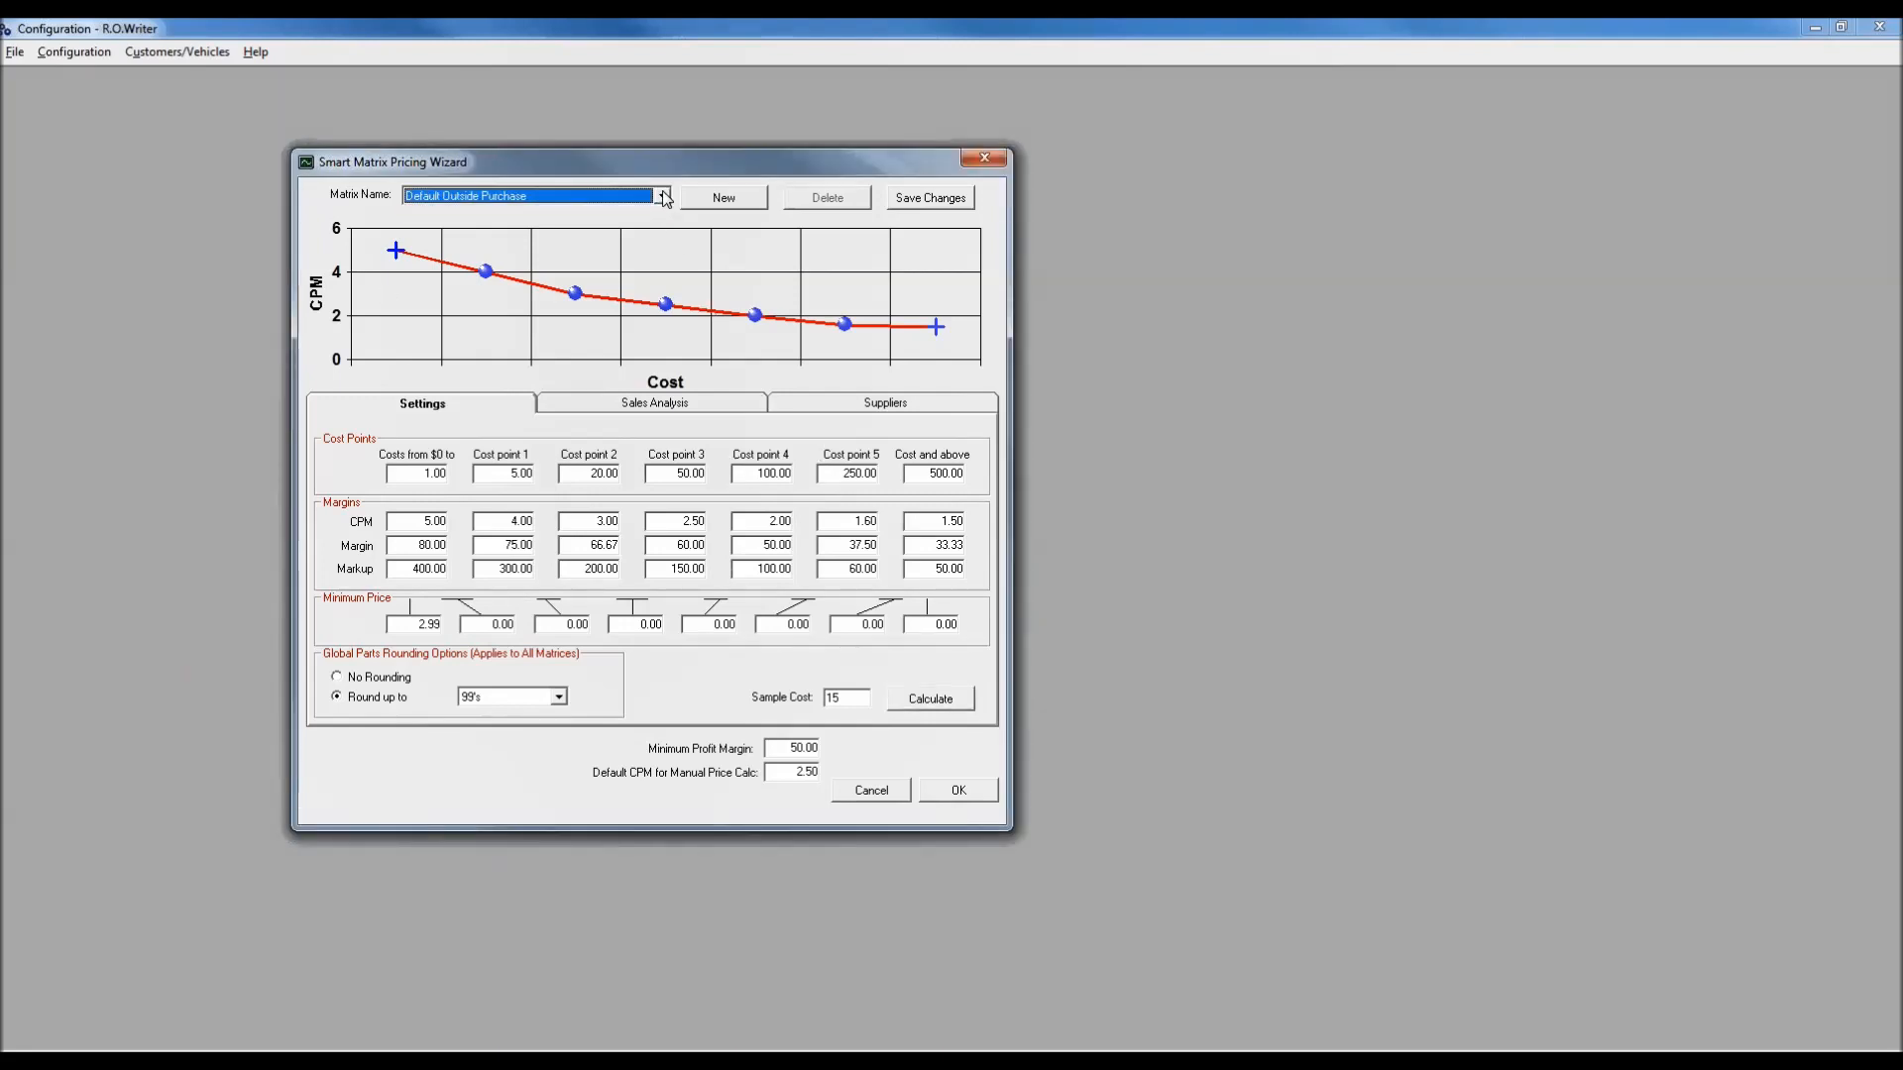
{"action": "left_click", "coordinate": [909, 402]}
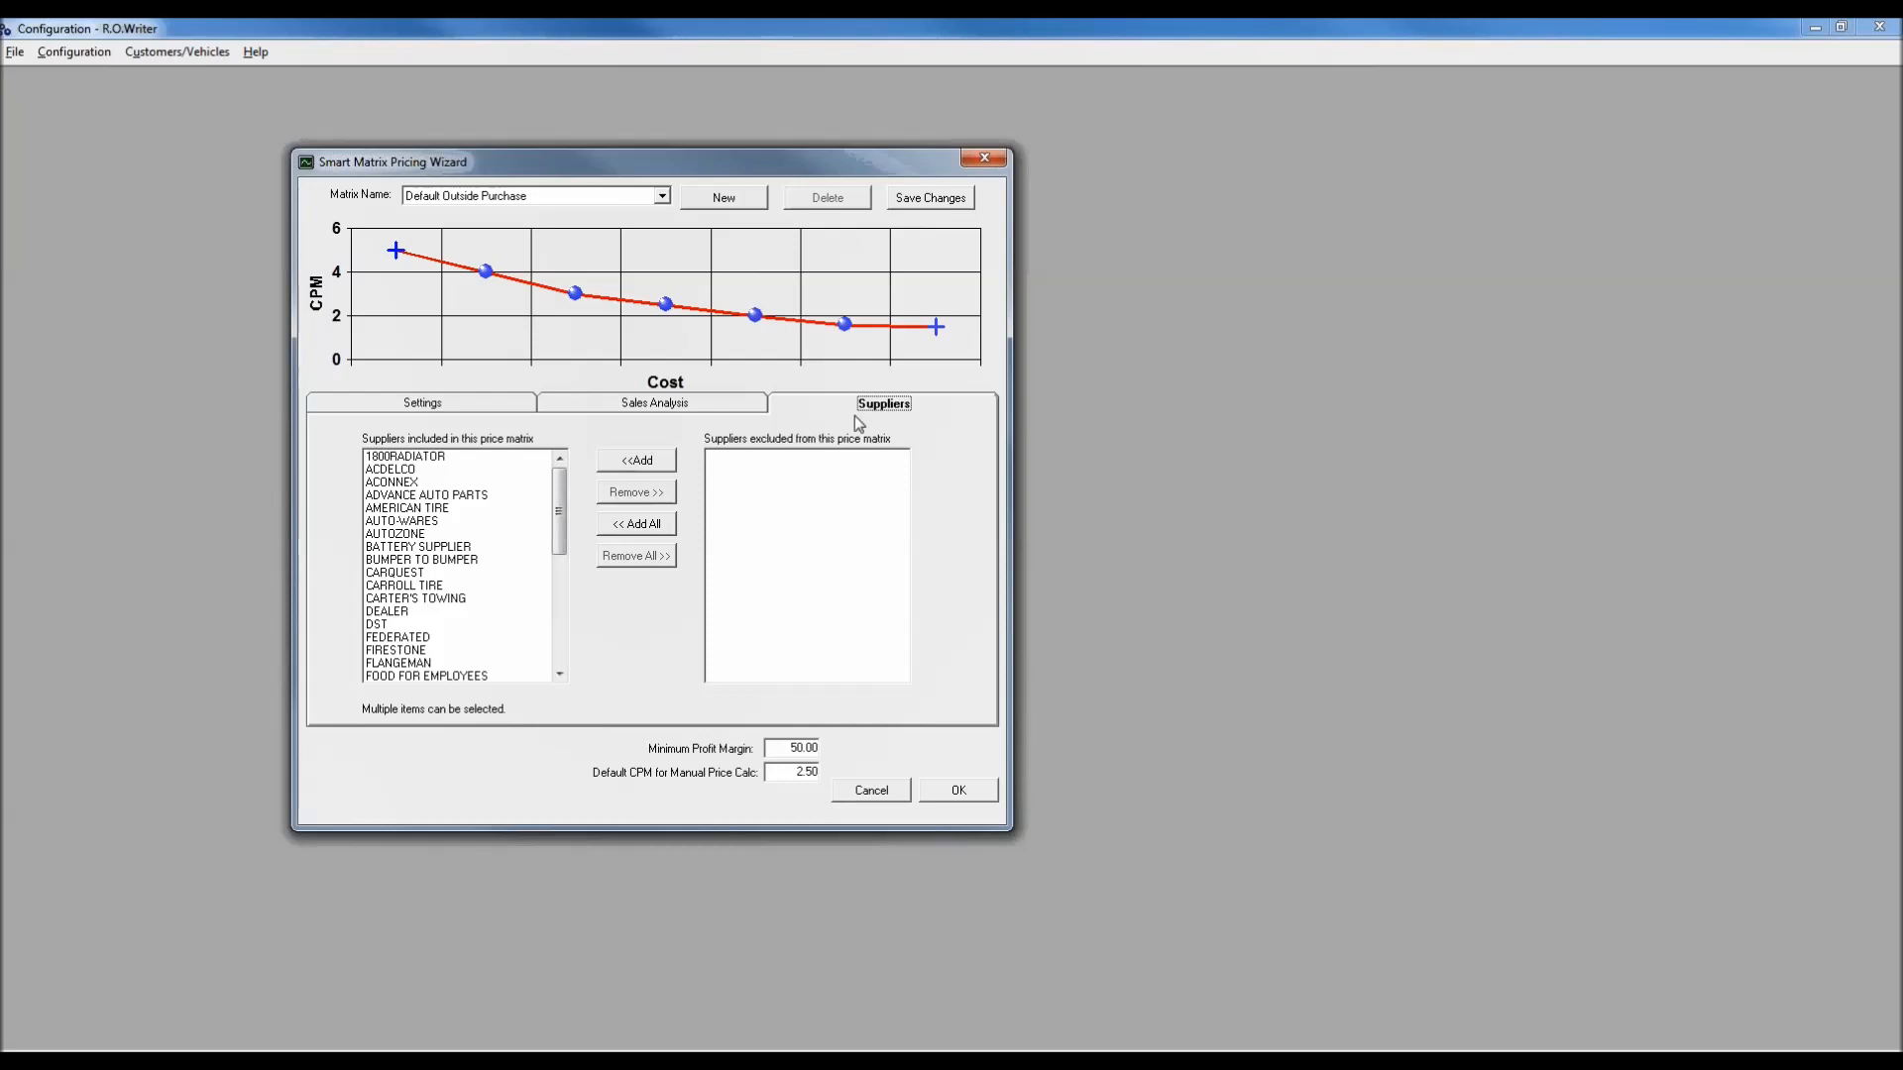
{"action": "left_click", "coordinate": [638, 406]}
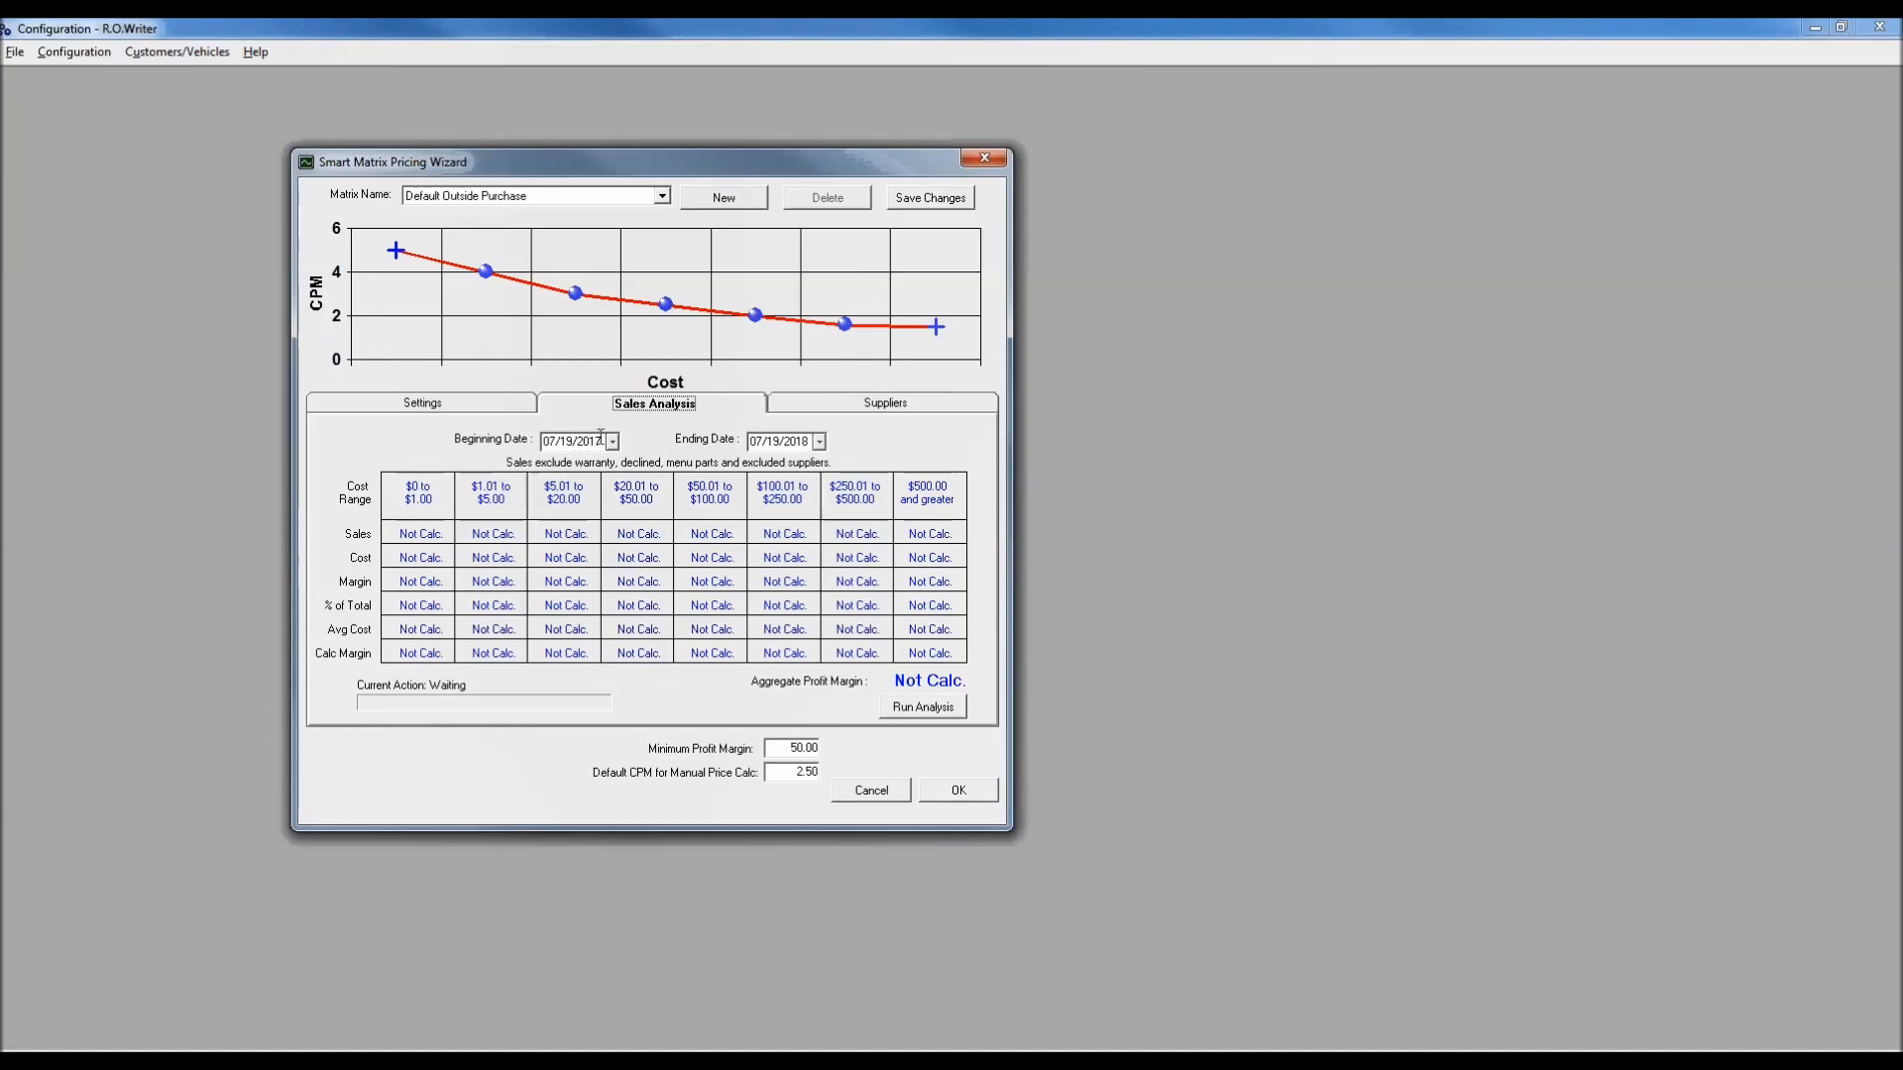
{"action": "left_click", "coordinate": [940, 705]}
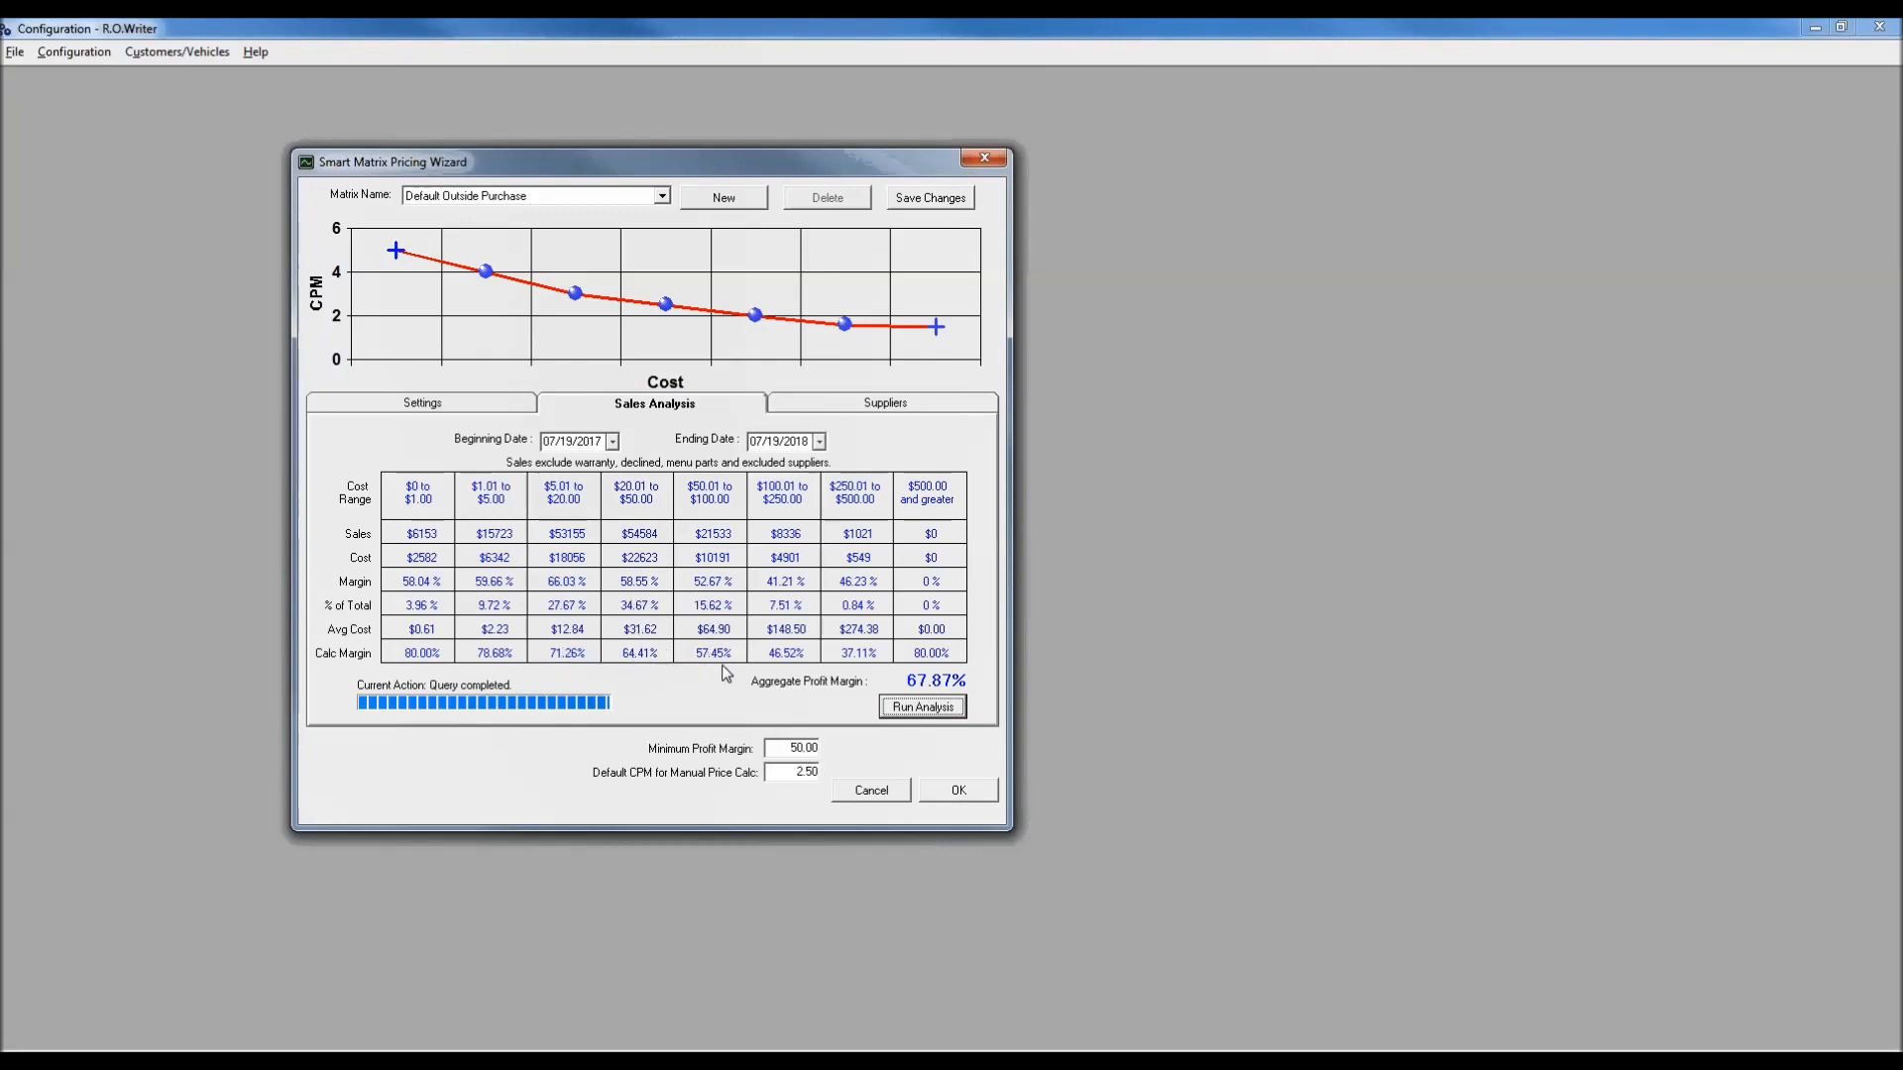
Step: Set the CPM to 4.50 for the first cost range and 3.70, 2.80 and 2.40 for cost points 1 to 3, and recalculate the sample price
{"action": "left_click", "coordinate": [422, 405]}
{"action": "left_click", "coordinate": [516, 521]}
{"action": "type", "text": "3.7"}
{"action": "left_click", "coordinate": [436, 521]}
{"action": "type", "text": "4.5"}
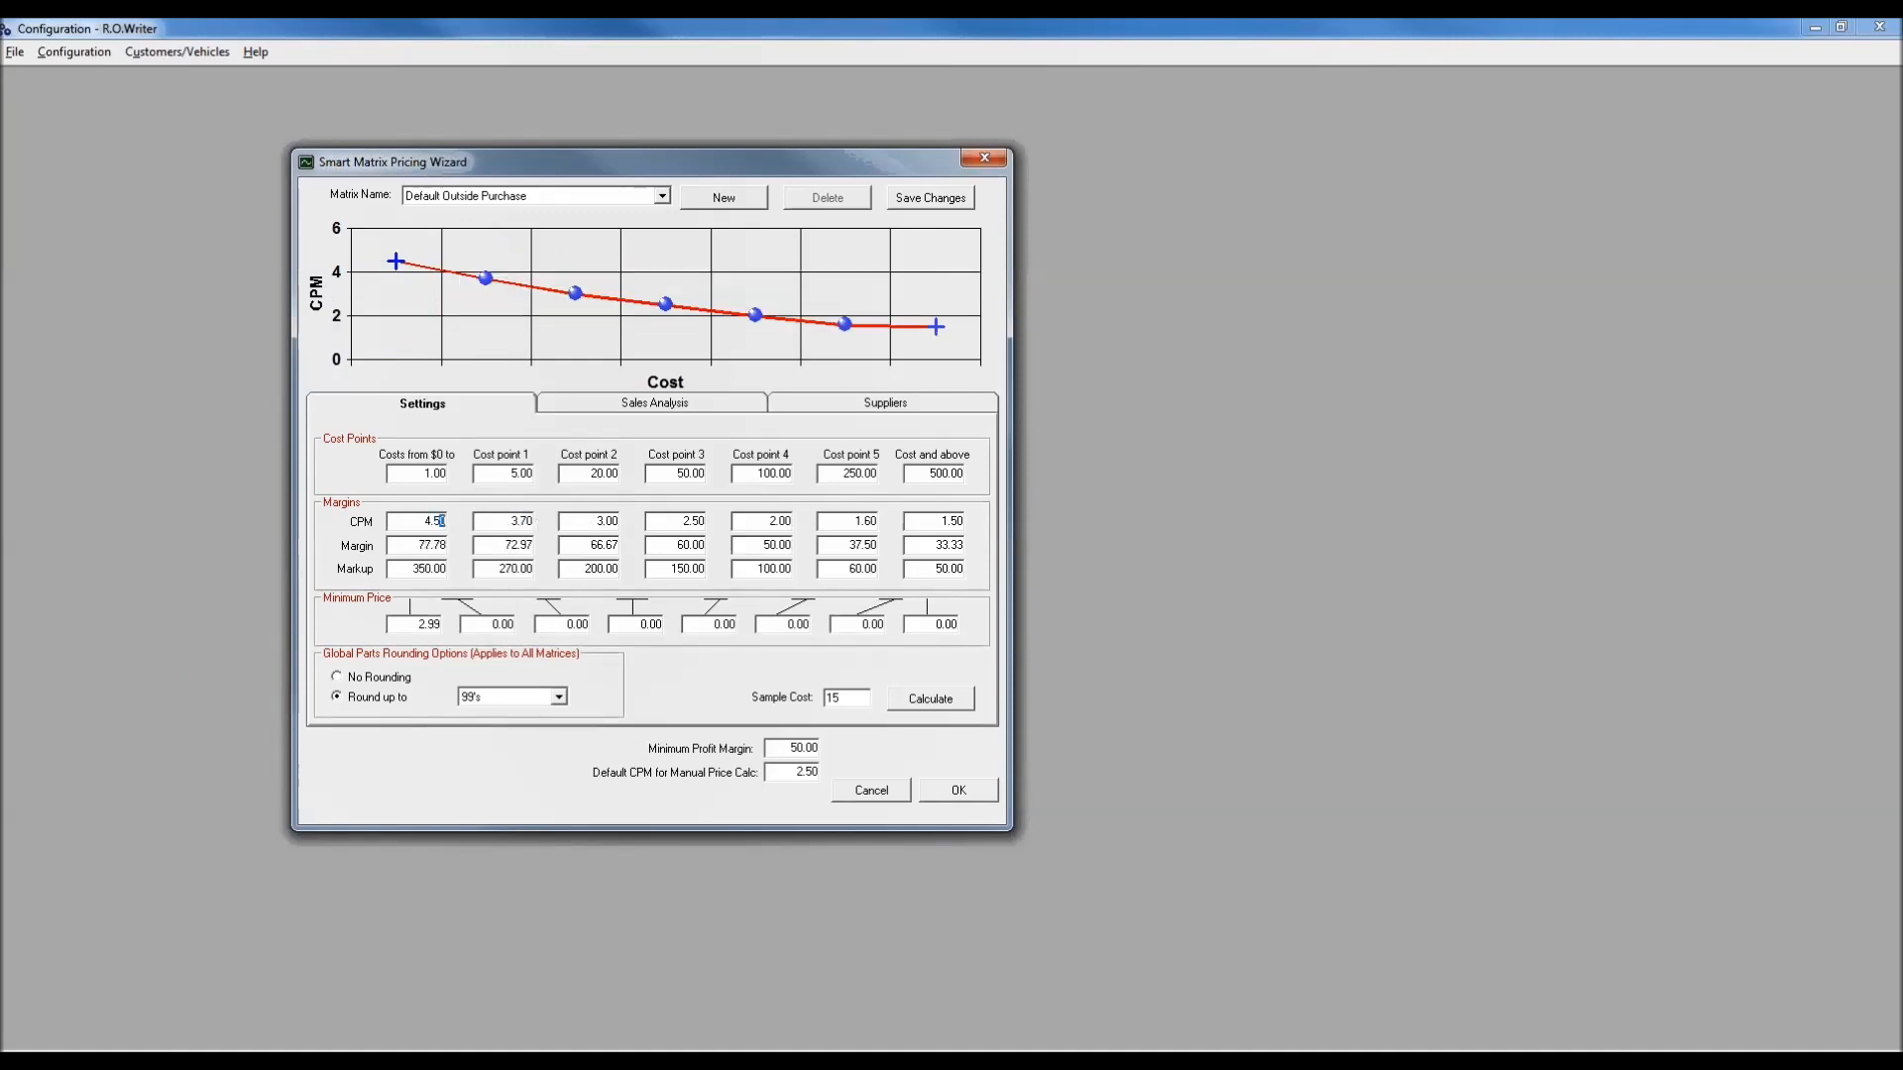
{"action": "left_click", "coordinate": [602, 521]}
{"action": "type", "text": "2.8"}
{"action": "left_click", "coordinate": [670, 522]}
{"action": "type", "text": "2.4"}
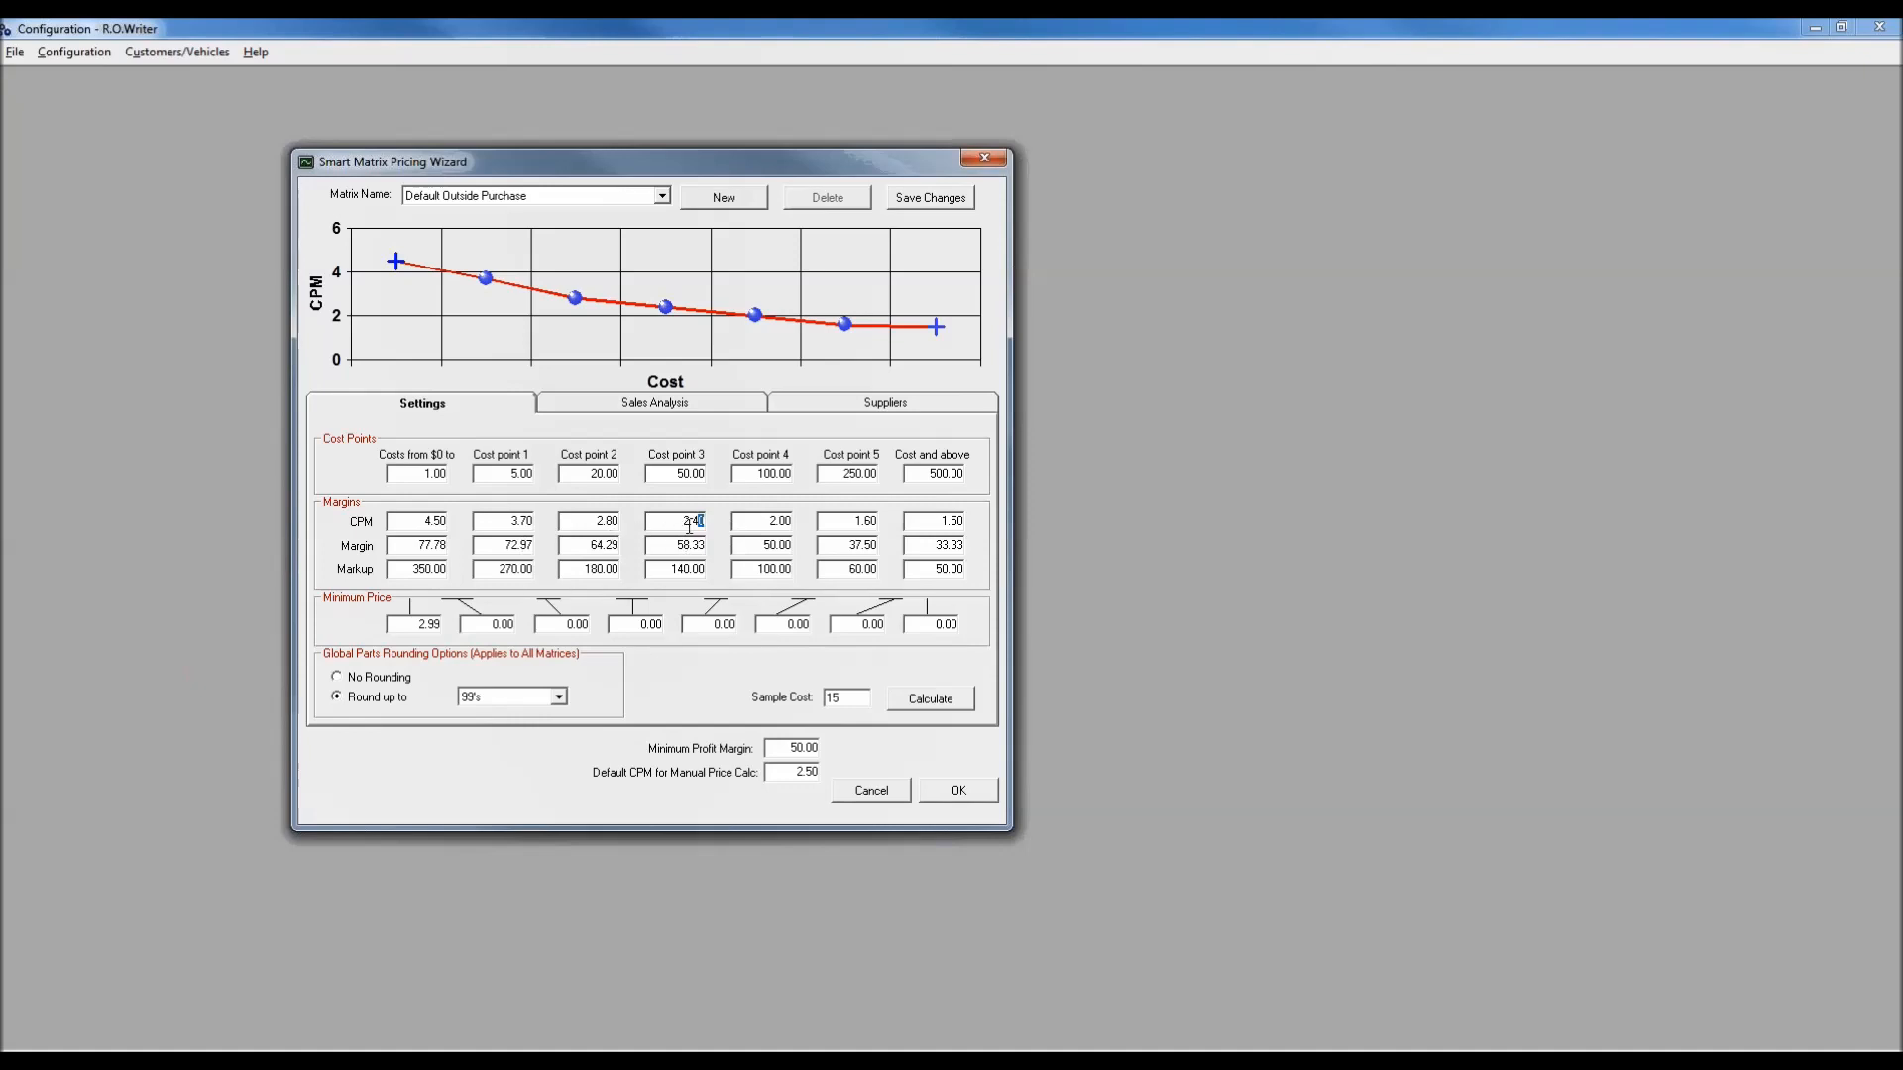
{"action": "left_click", "coordinate": [930, 700]}
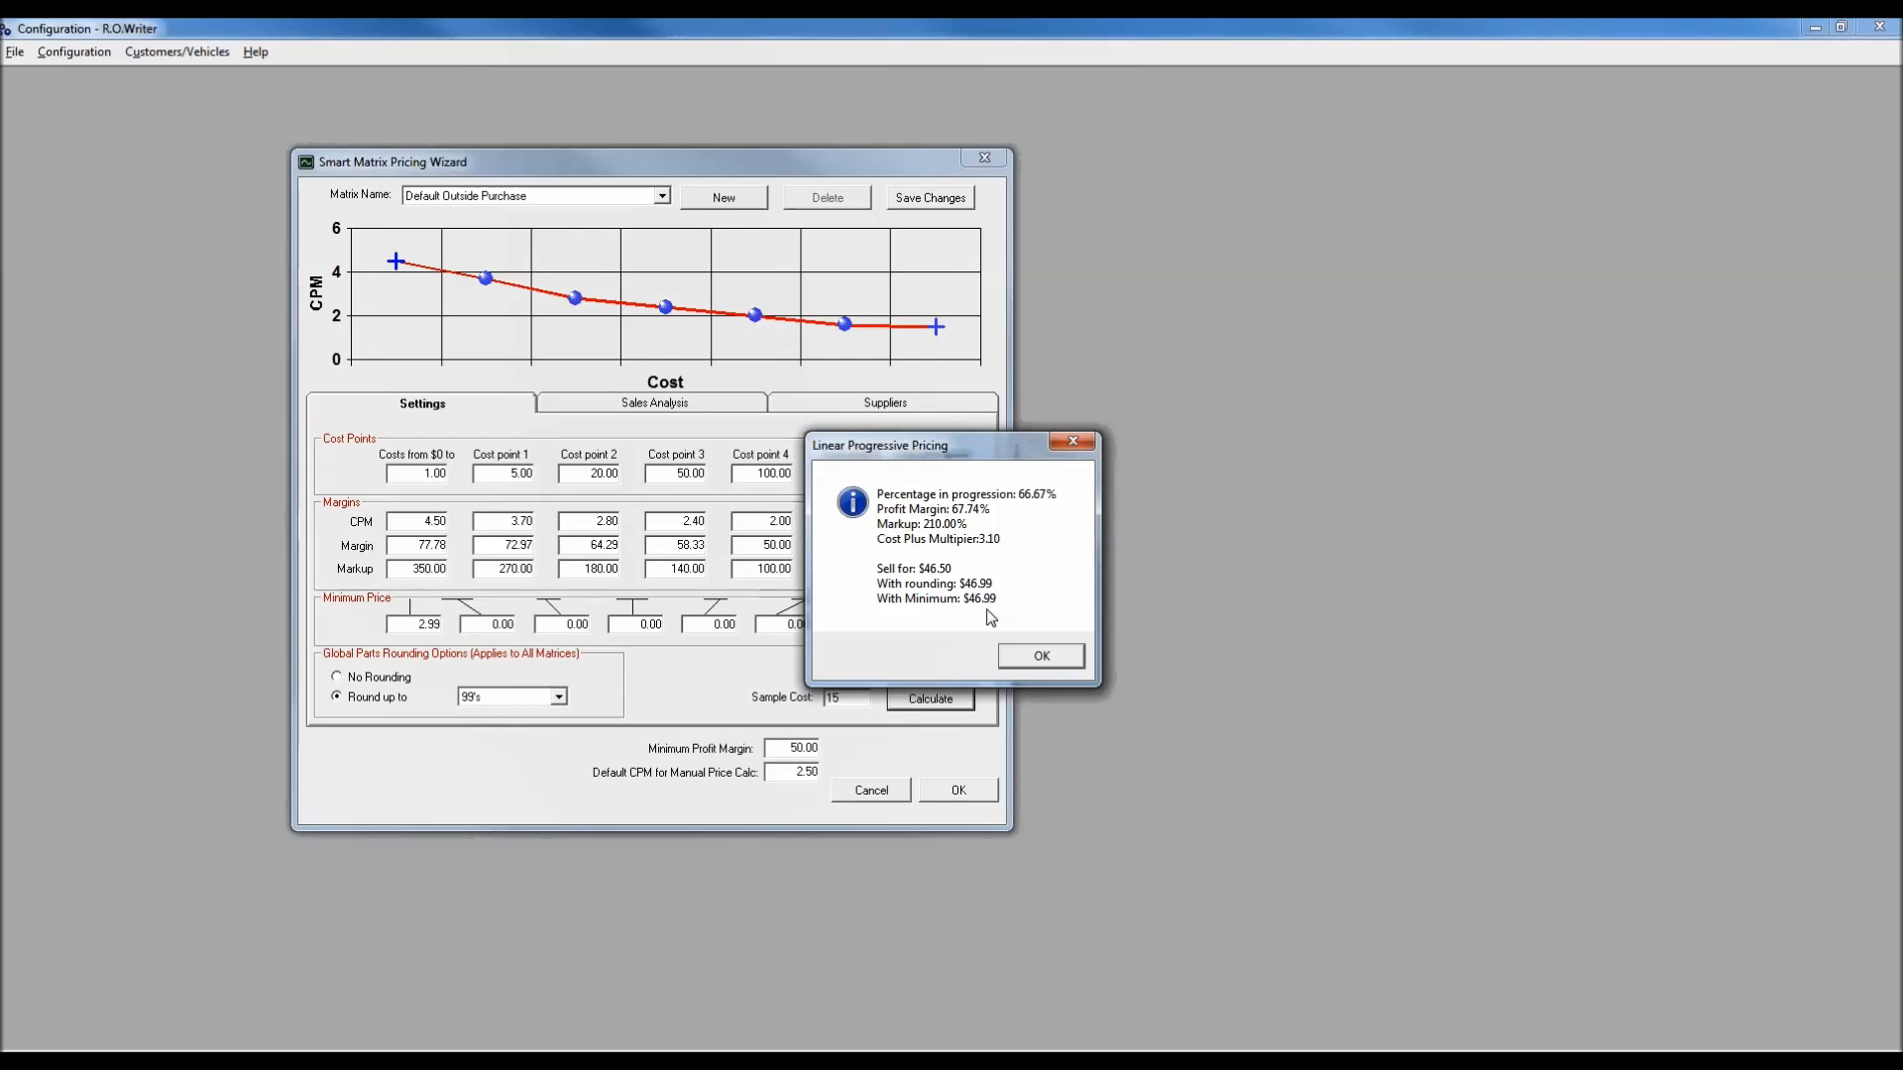
{"action": "left_click", "coordinate": [1074, 443]}
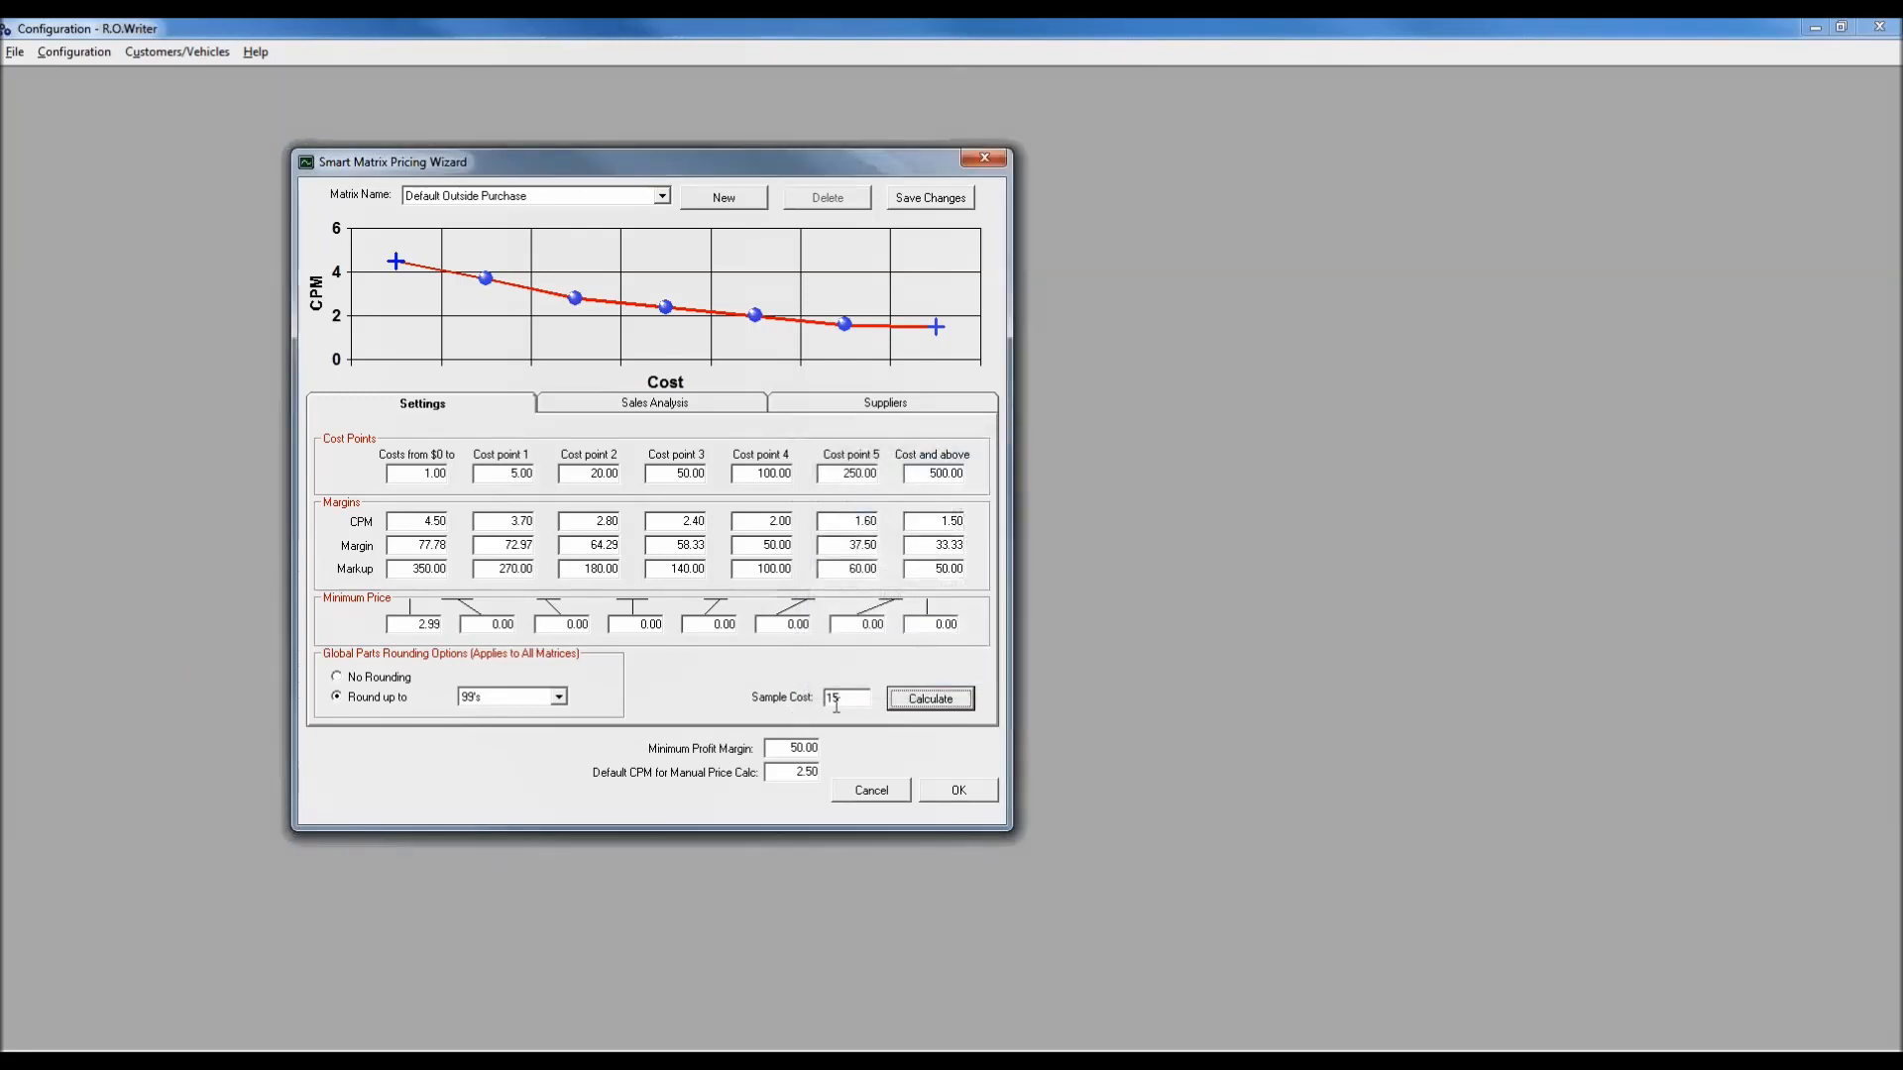
Step: Rerun the sales analysis with the adjusted multipliers, save the matrix changes and return to its settings
{"action": "left_click", "coordinate": [597, 405]}
{"action": "left_click", "coordinate": [925, 708]}
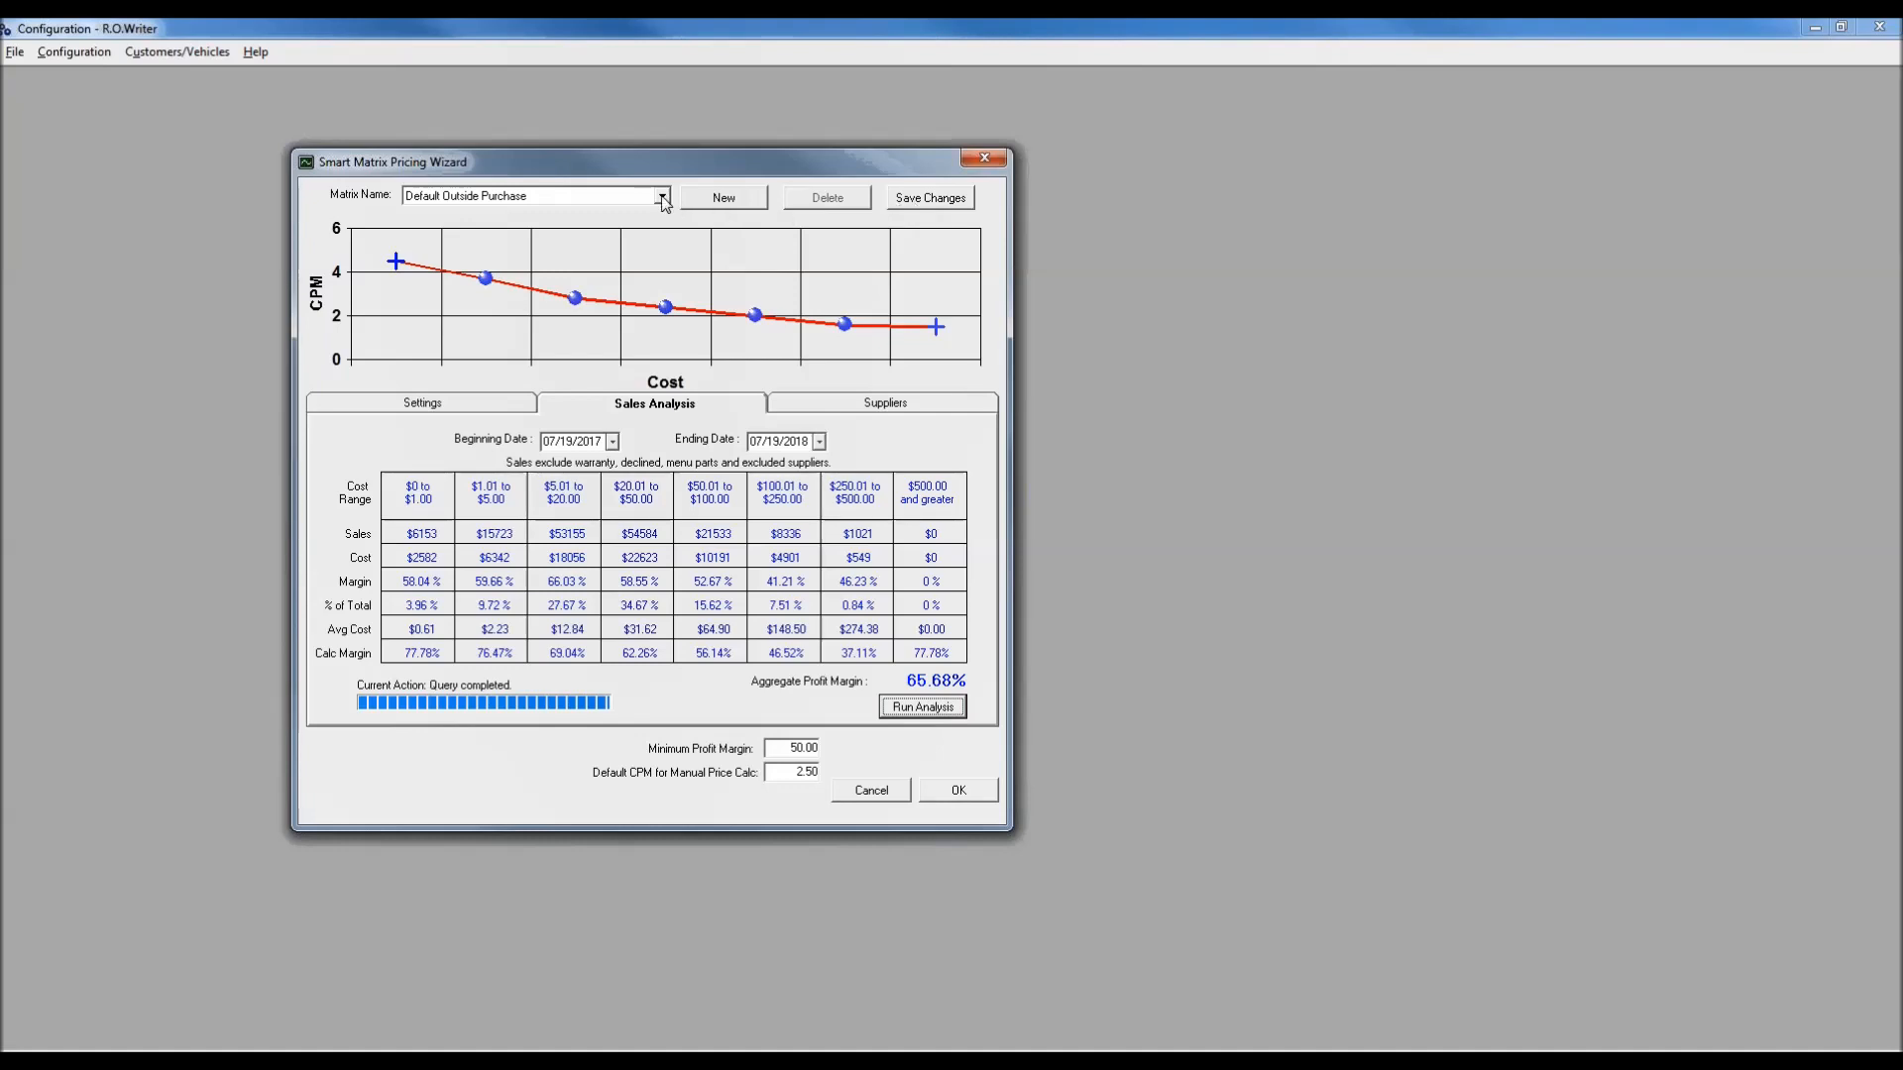
{"action": "left_click", "coordinate": [929, 201]}
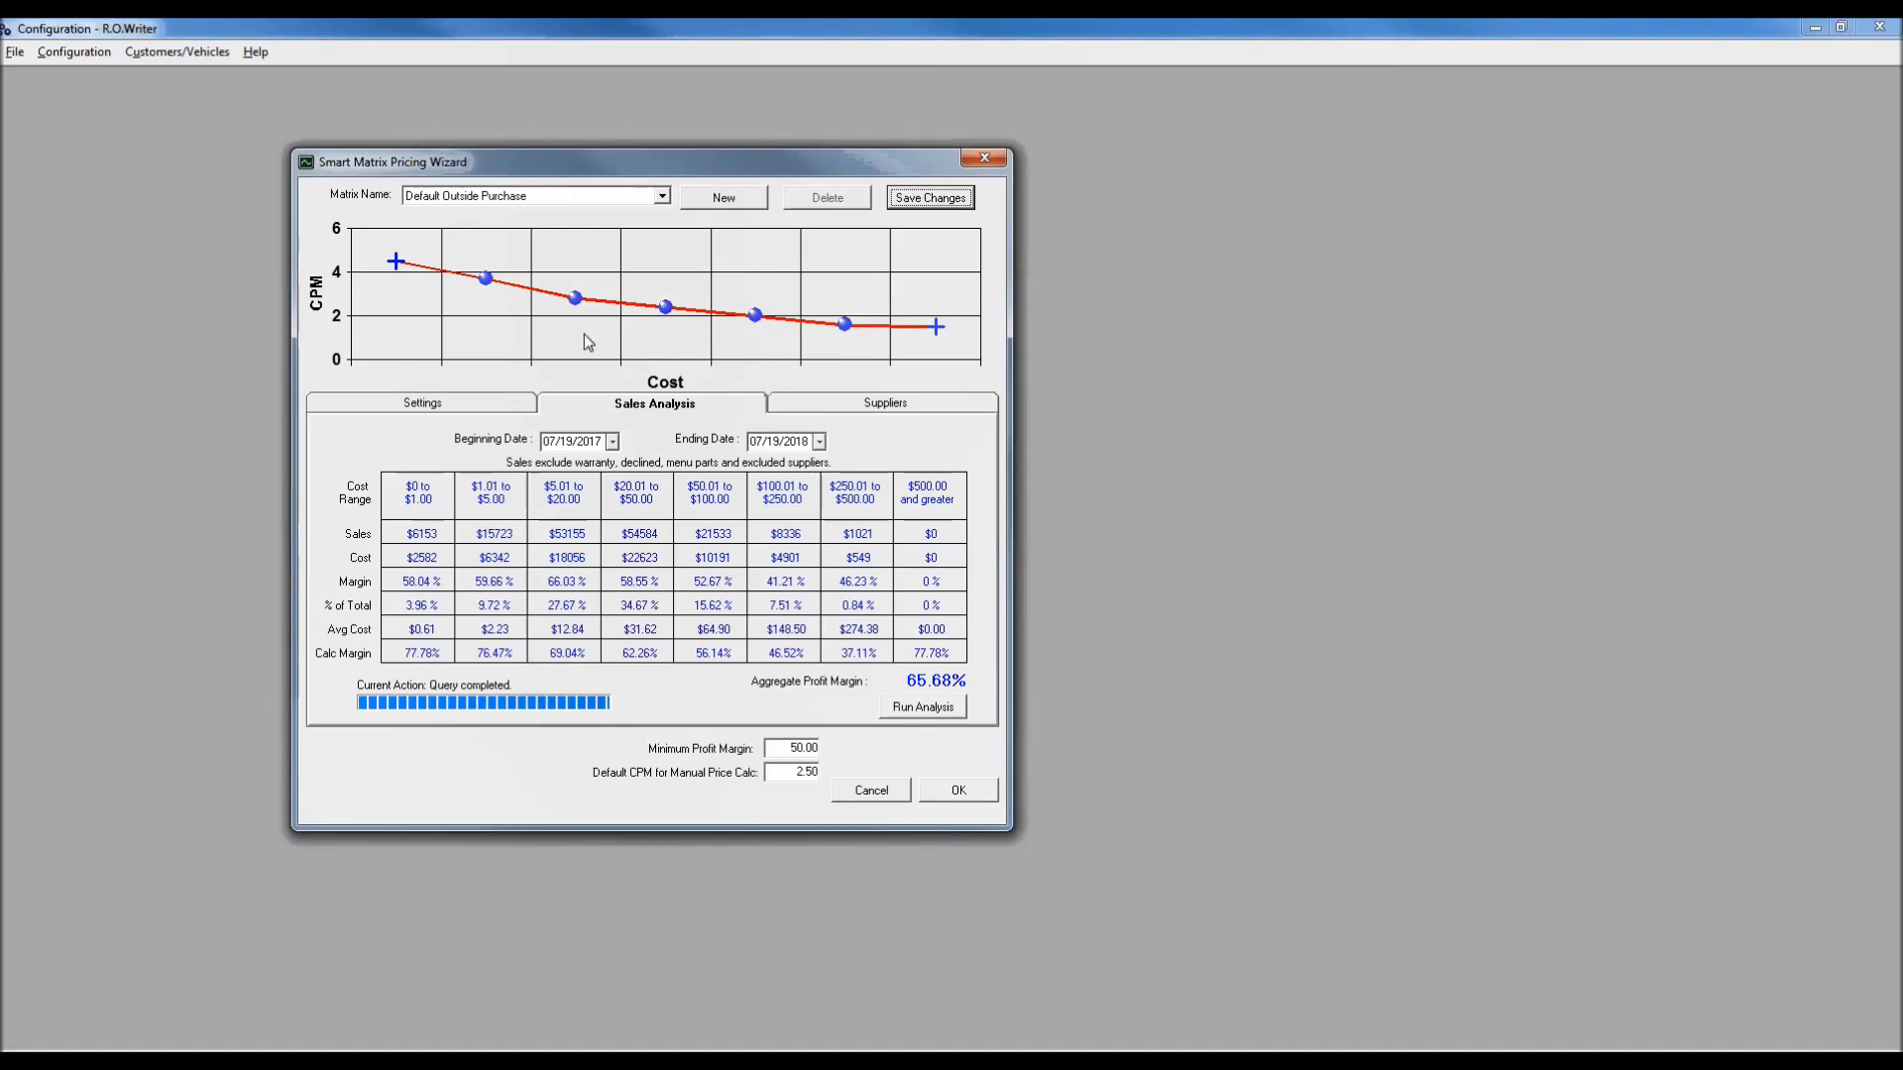
{"action": "left_click", "coordinate": [442, 414]}
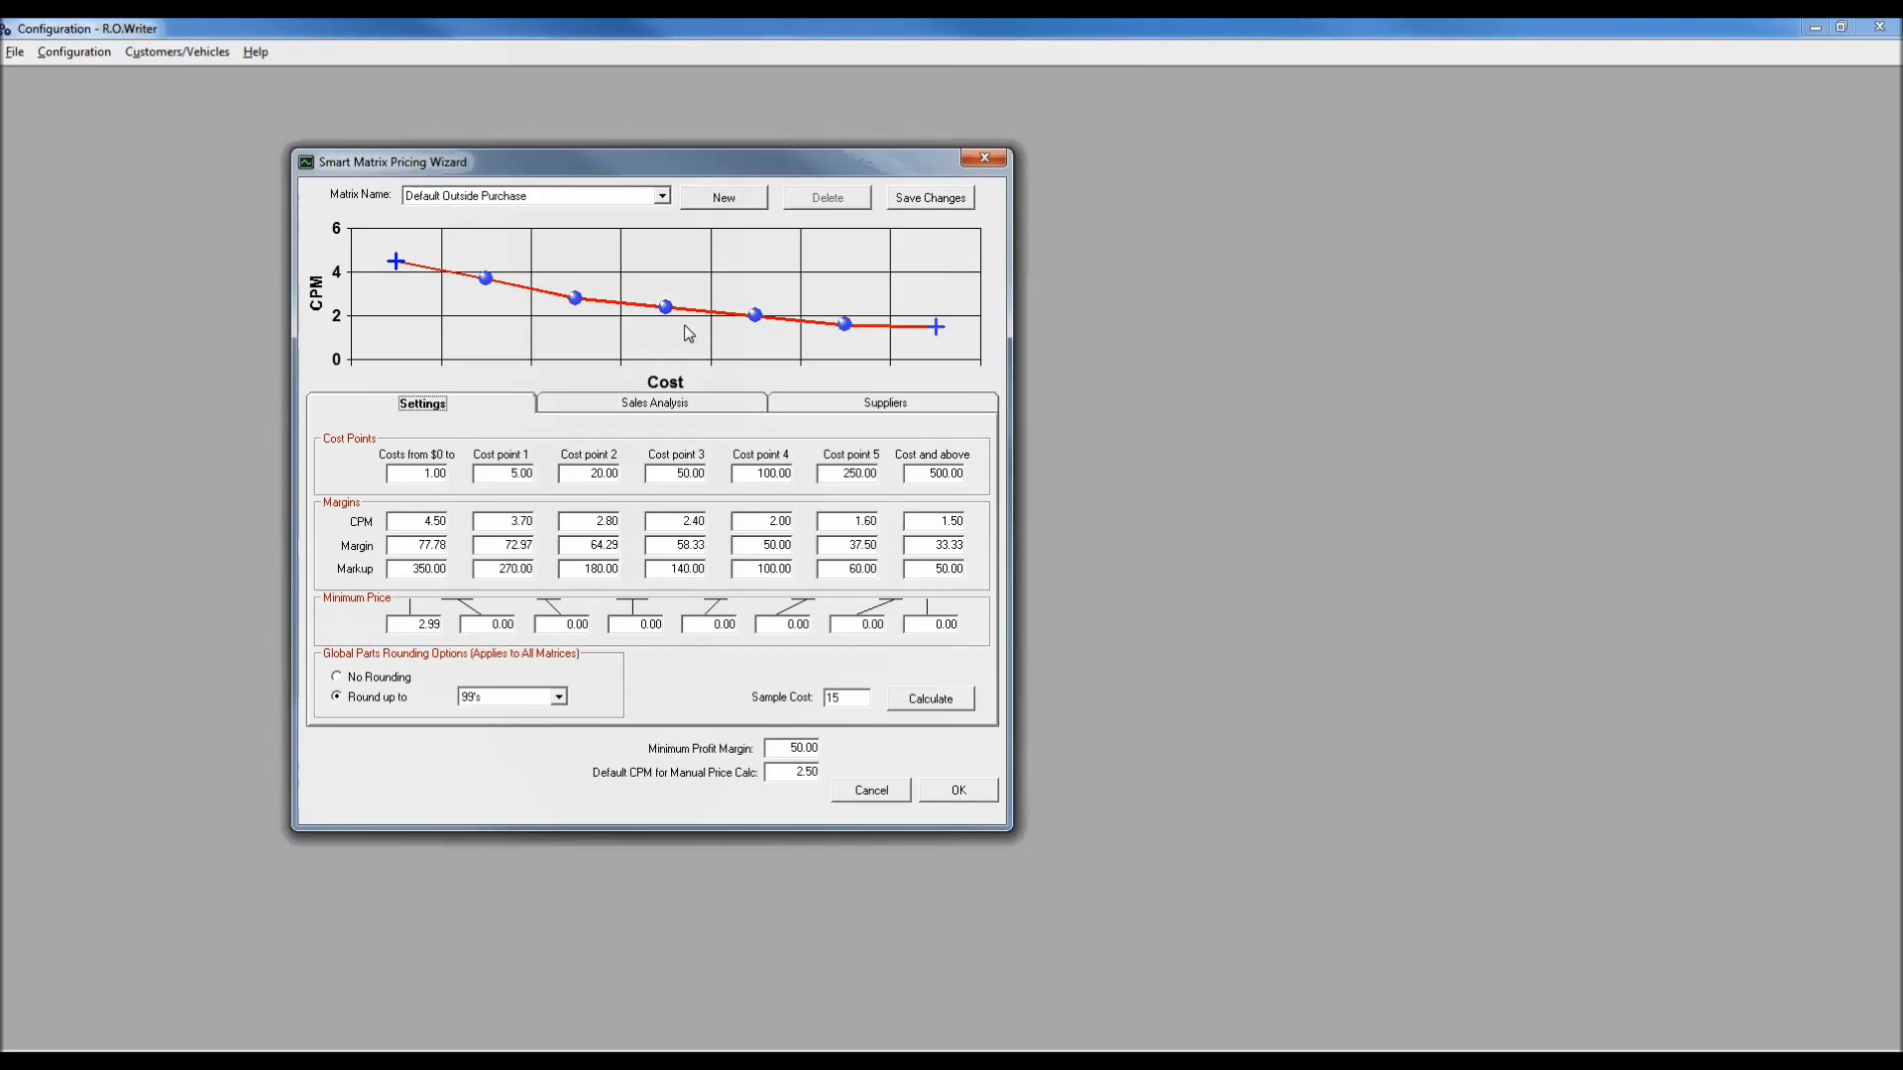
Step: Create a new matrix named Battery Outside Purchase and set its first cost range to end at 30.00
{"action": "left_click", "coordinate": [723, 198]}
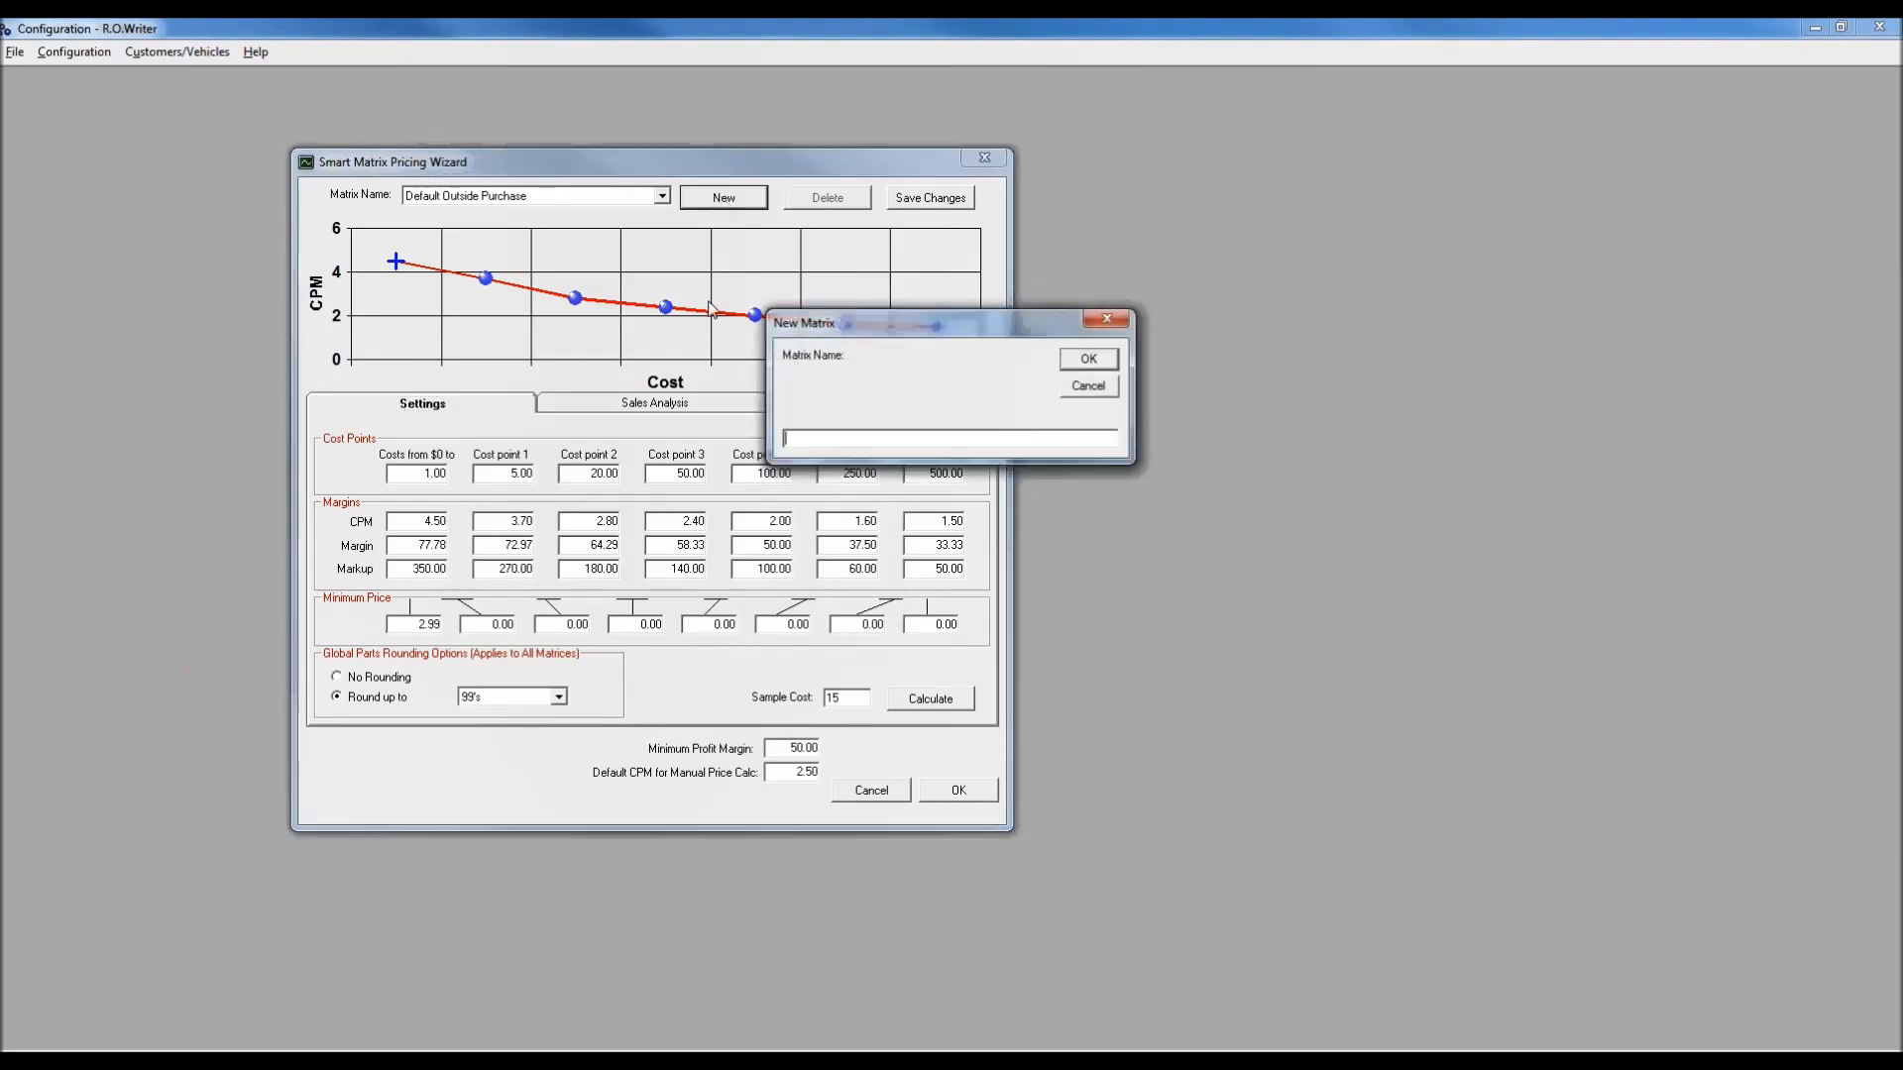
{"action": "type", "text": "Battery Out"}
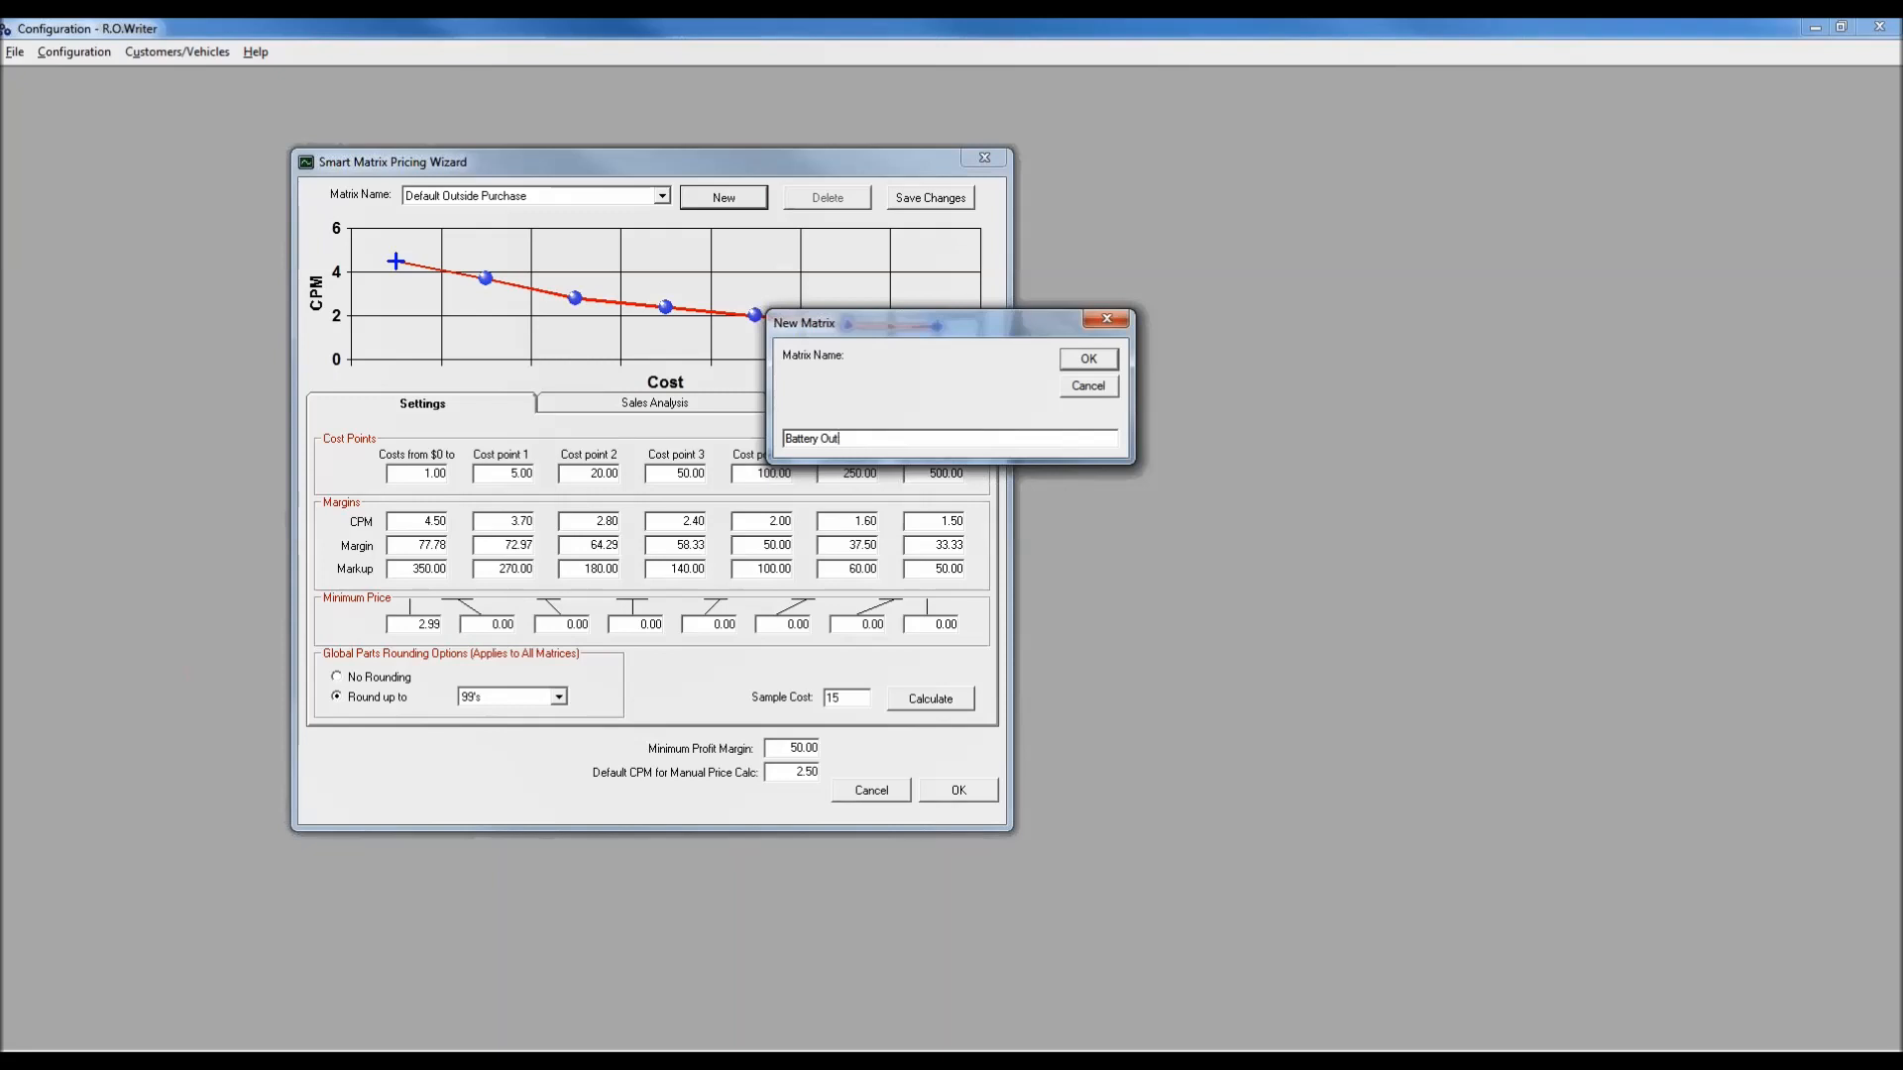
{"action": "type", "text": "side Purchase"}
{"action": "left_click", "coordinate": [1088, 359]}
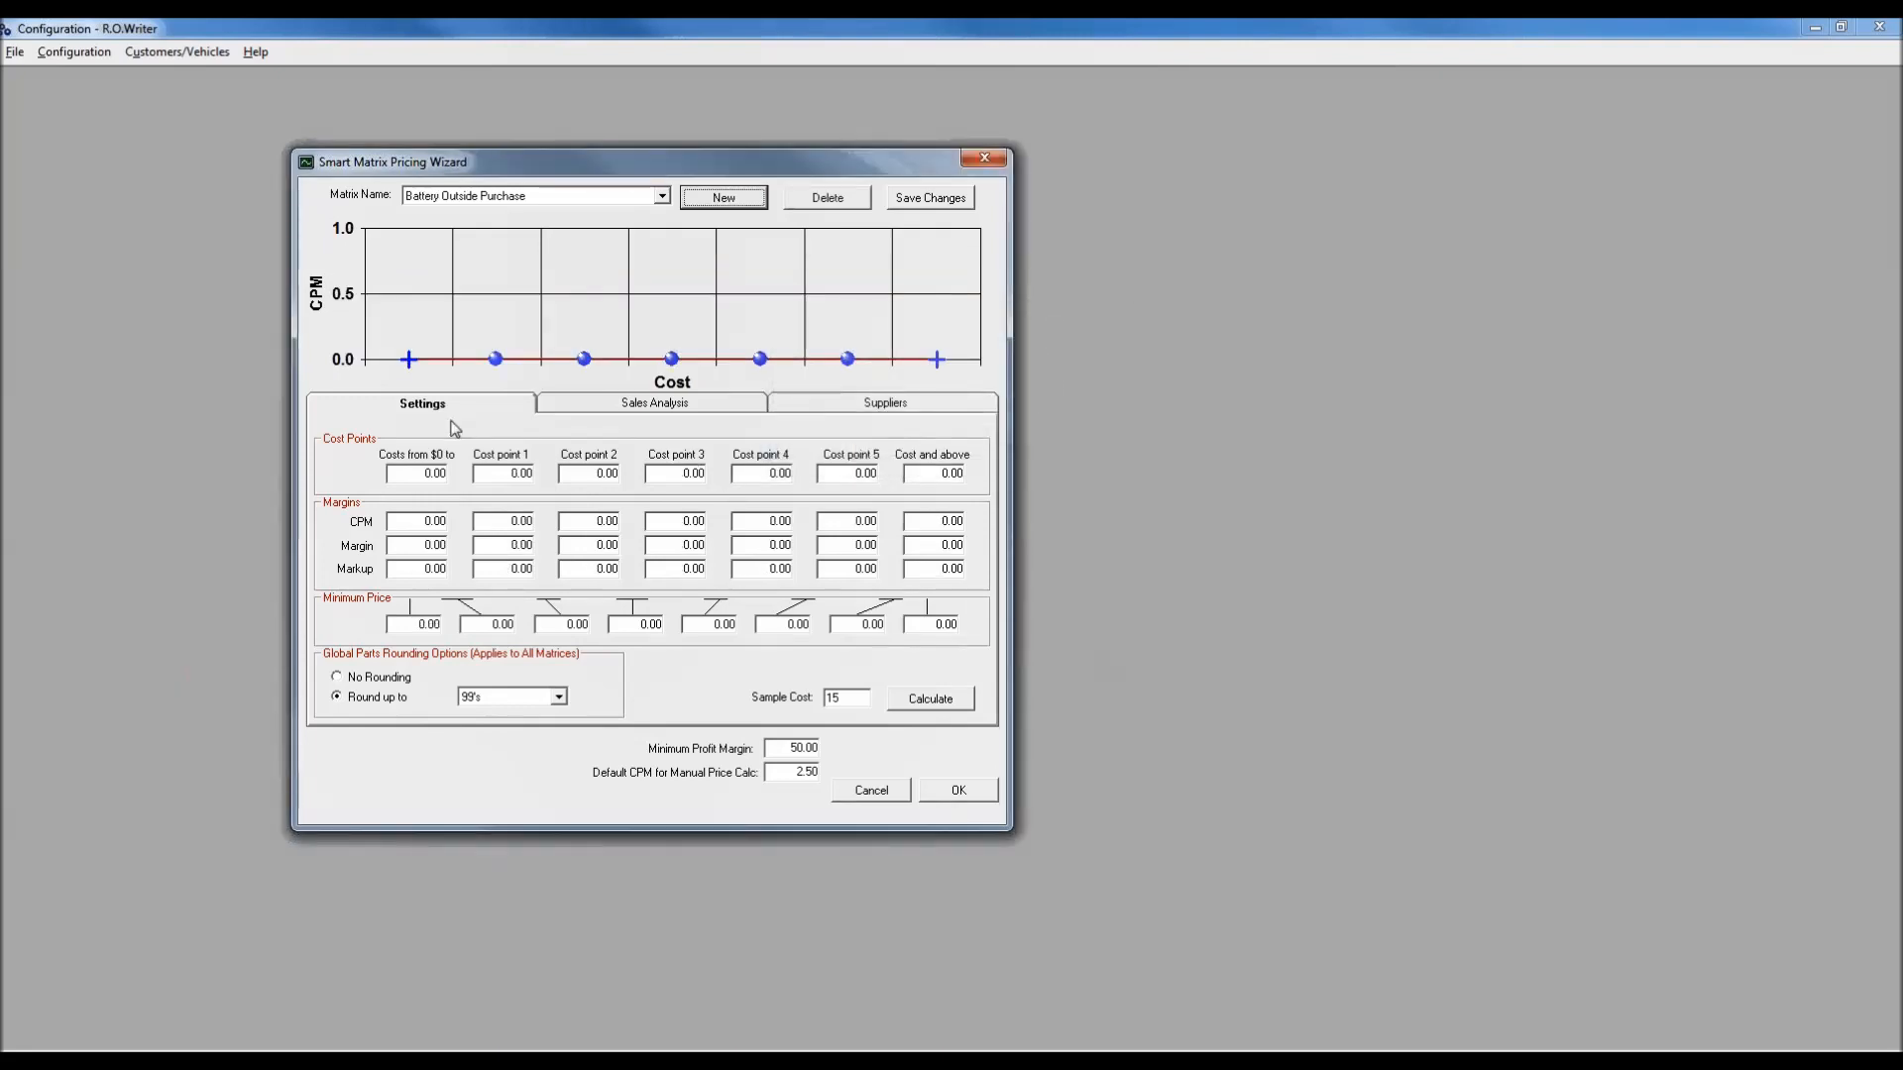
{"action": "left_click_drag", "start_coordinate": [406, 474], "coordinate": [505, 481]}
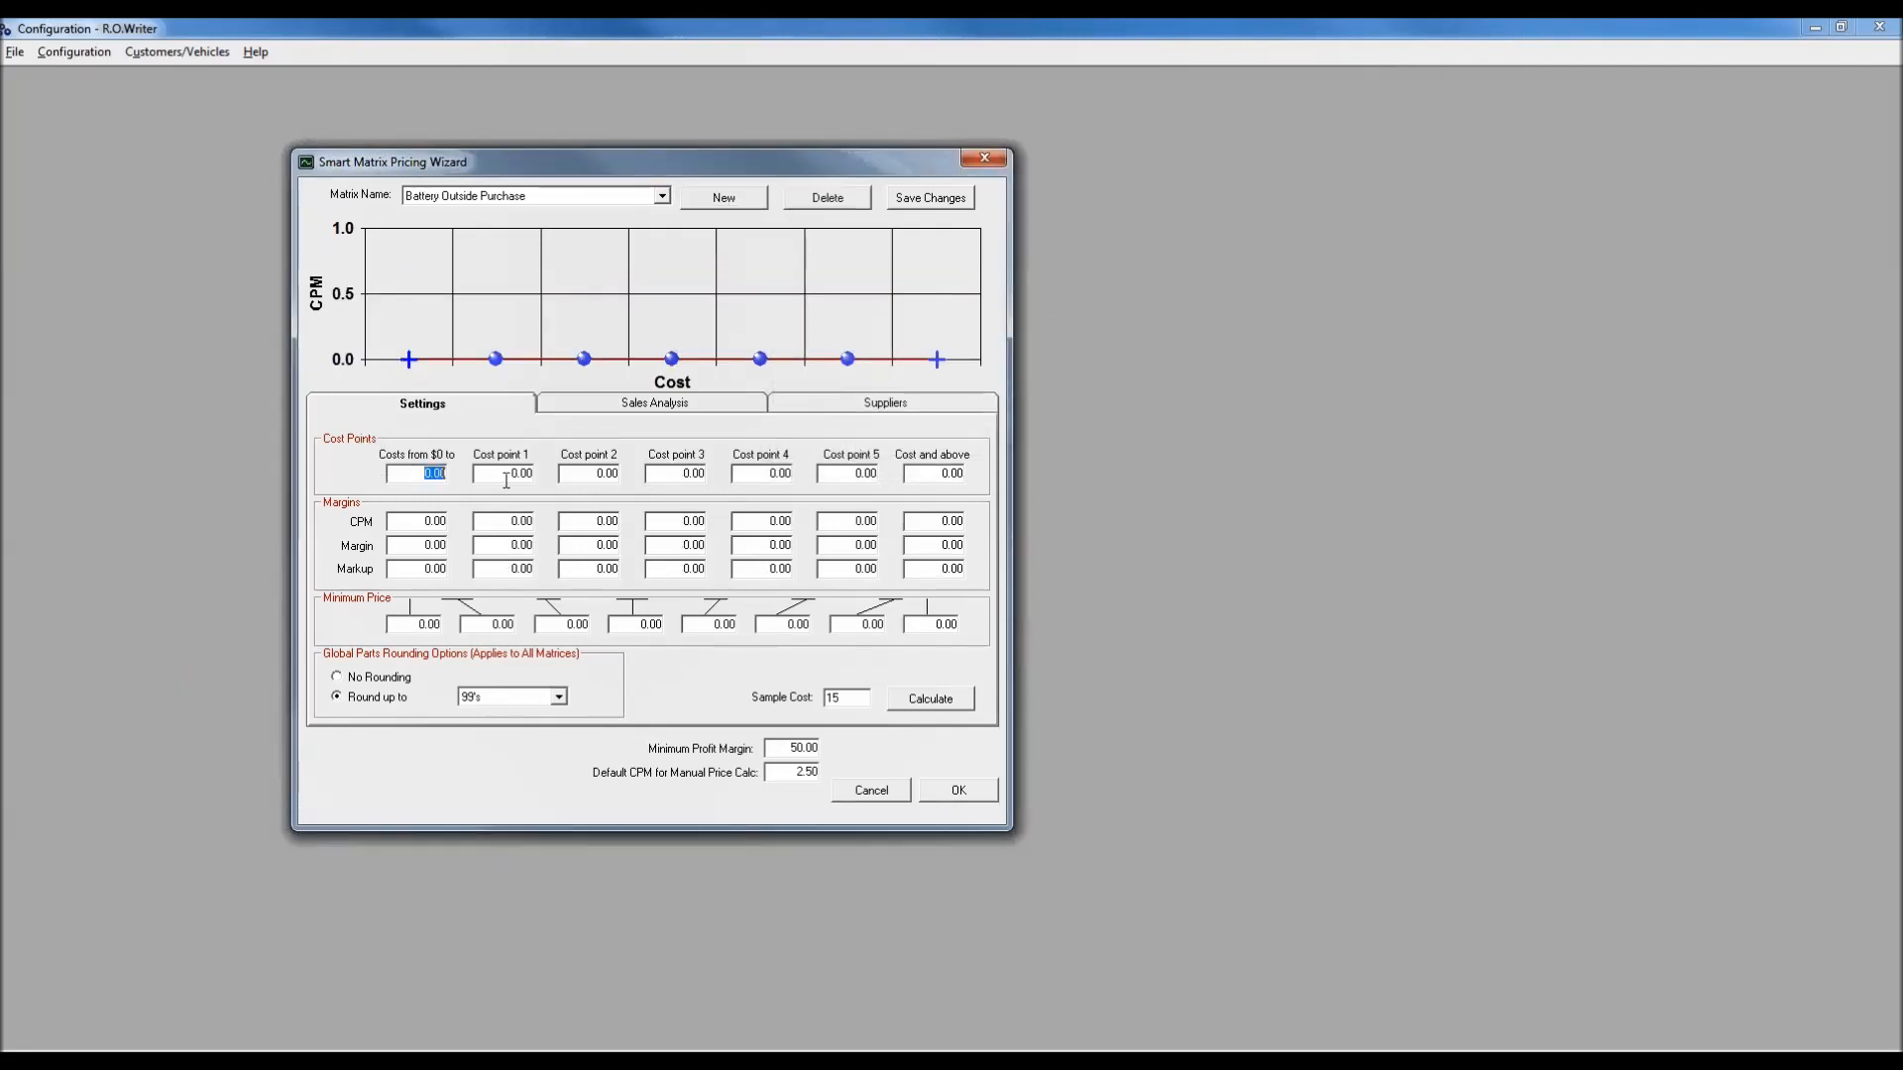
{"action": "type", "text": "3.00"}
{"action": "left_click_drag", "start_coordinate": [414, 629], "coordinate": [488, 646]}
{"action": "type", "text": "2.5"}
{"action": "left_click_drag", "start_coordinate": [421, 523], "coordinate": [512, 530]}
{"action": "type", "text": "2.50"}
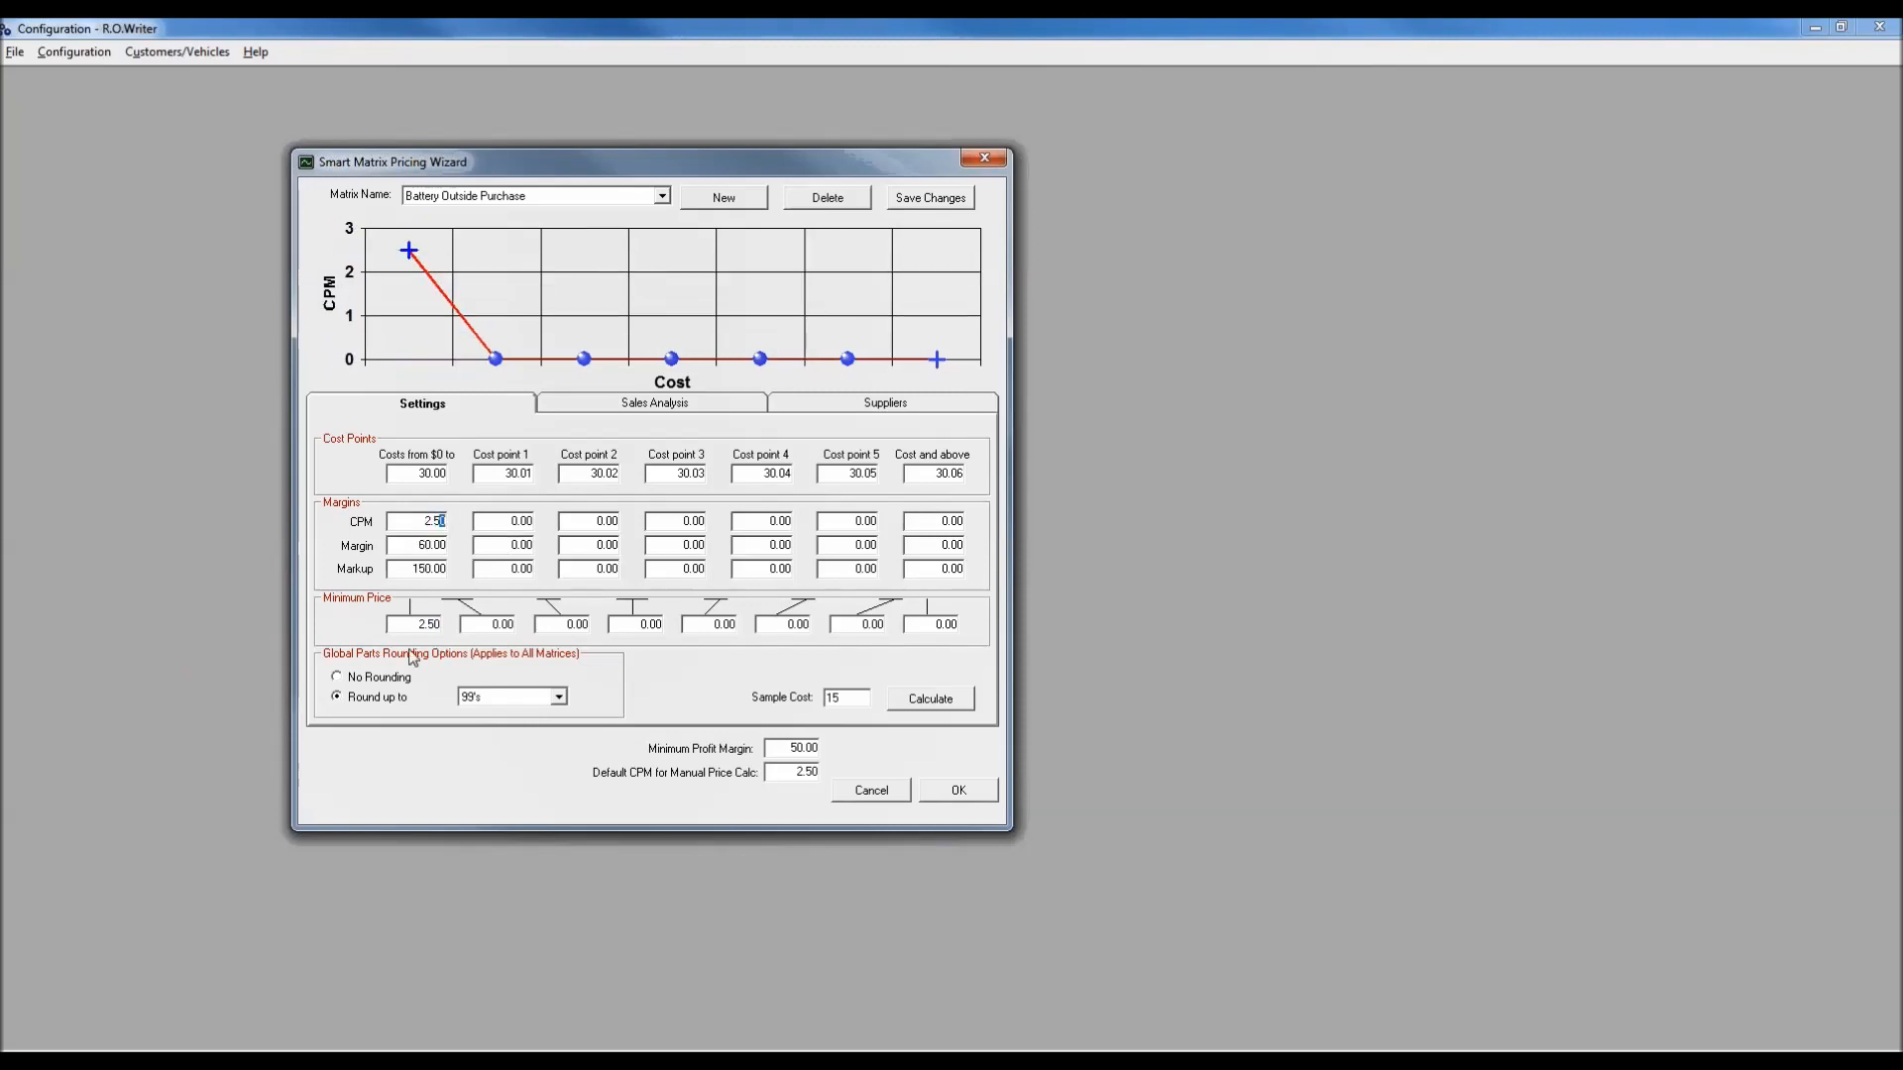
{"action": "left_click_drag", "start_coordinate": [412, 521], "coordinate": [514, 524]}
{"action": "key", "text": "Delete"}
Step: Set the first range's minimum price to 49.99, cost point 1 to 50.00 and the second minimum price to 69.99
{"action": "left_click_drag", "start_coordinate": [418, 624], "coordinate": [514, 632]}
{"action": "type", "text": "49.99"}
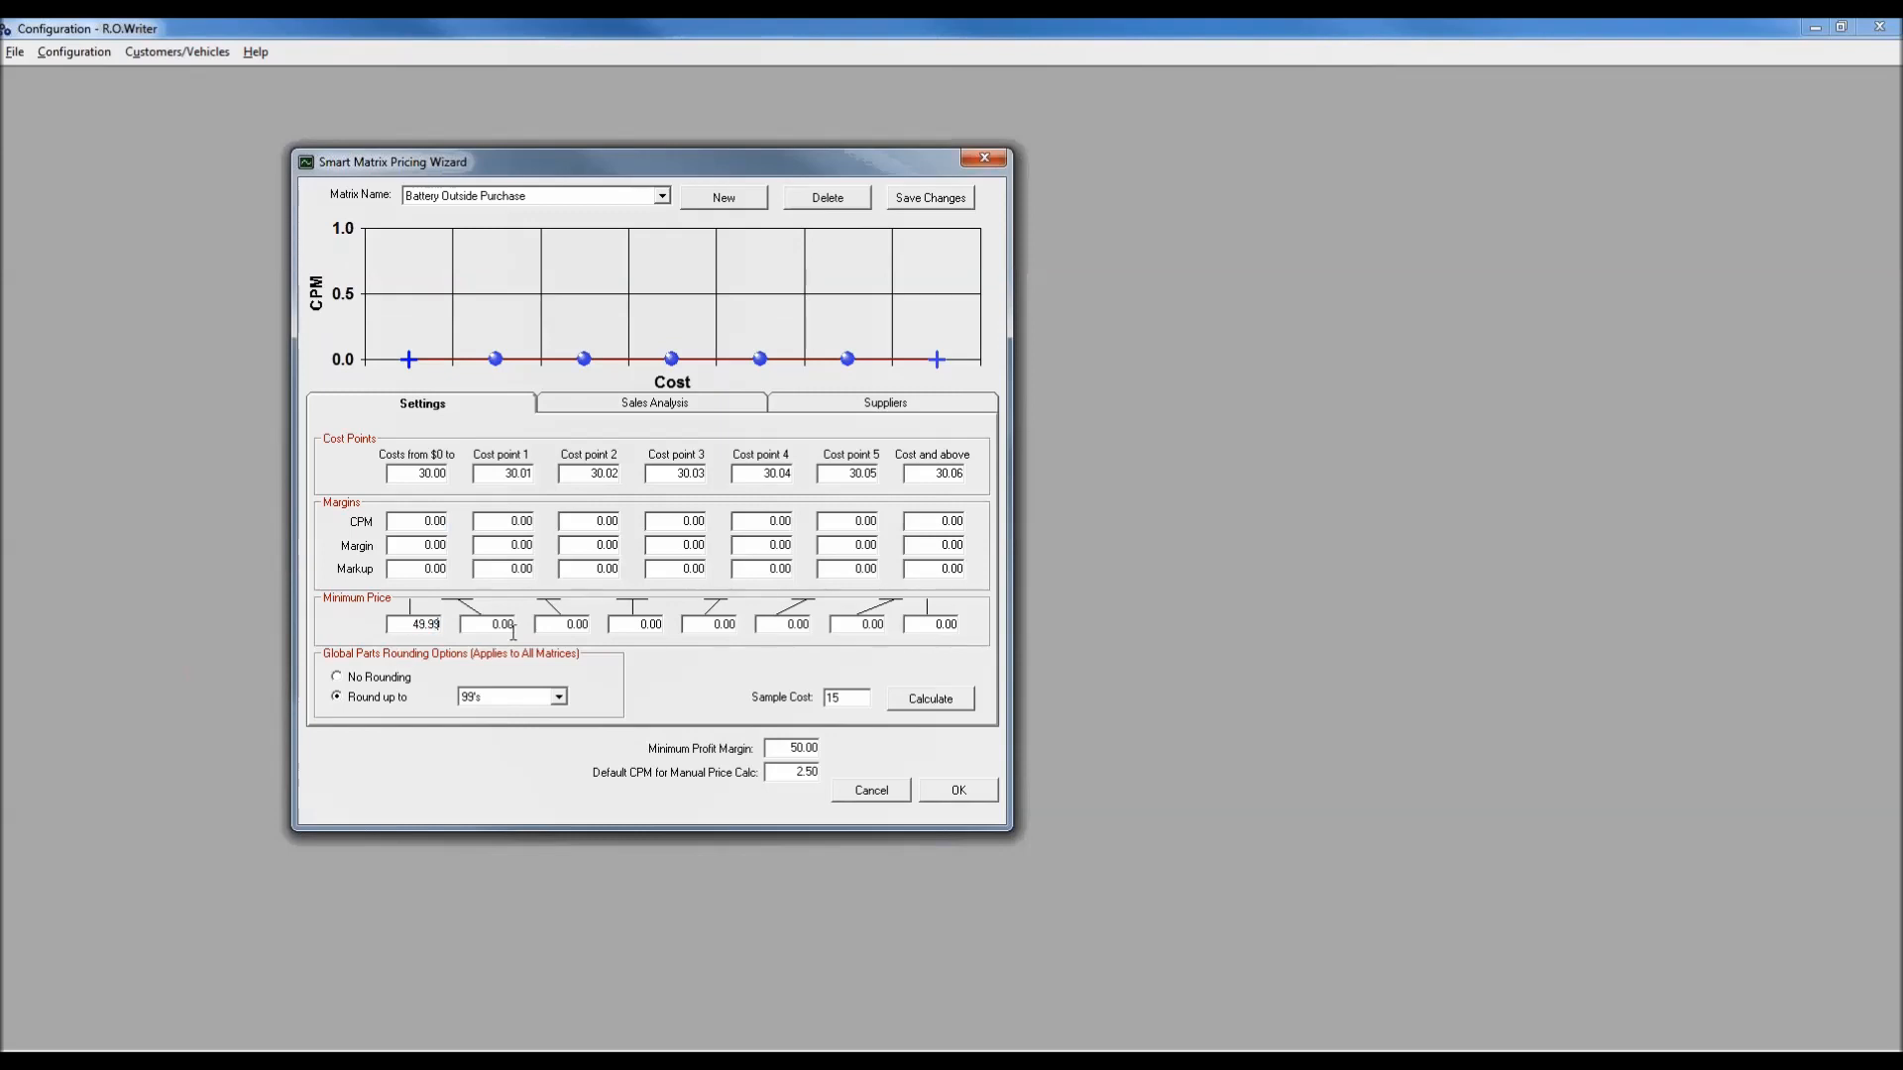
{"action": "left_click_drag", "start_coordinate": [500, 474], "coordinate": [601, 476]}
{"action": "type", "text": "5.00"}
{"action": "left_click_drag", "start_coordinate": [491, 624], "coordinate": [562, 626]}
{"action": "type", "text": "69.99"}
Step: Set cost point 2 to 70.00 with a minimum price of 89.99, and cost point 3 to 100.00 with 119.99
{"action": "left_click_drag", "start_coordinate": [590, 474], "coordinate": [667, 474]}
{"action": "type", "text": "70.00"}
{"action": "left_click", "coordinate": [582, 625]}
{"action": "left_click_drag", "start_coordinate": [659, 474], "coordinate": [743, 468]}
{"action": "type", "text": "0.10000"}
{"action": "left_click_drag", "start_coordinate": [632, 626], "coordinate": [666, 626]}
{"action": "type", "text": "119."}
Step: Set cost point 4 to 130.00 with a minimum price of 149.99, and cost point 5 to 175.00 with 199.99
{"action": "left_click_drag", "start_coordinate": [756, 474], "coordinate": [850, 482]}
{"action": "type", "text": "13.00"}
{"action": "left_click_drag", "start_coordinate": [706, 624], "coordinate": [802, 625]}
{"action": "type", "text": "1149.99"}
{"action": "left_click_drag", "start_coordinate": [842, 474], "coordinate": [922, 474]}
{"action": "type", "text": "175.00"}
{"action": "left_click_drag", "start_coordinate": [784, 625], "coordinate": [886, 621]}
{"action": "type", "text": "19.99"}
Step: Set the final cost threshold to 250.00 with a CPM of 1.50, and the seventh minimum price to 299.99
{"action": "left_click_drag", "start_coordinate": [929, 474], "coordinate": [960, 474]}
{"action": "type", "text": "0.25000"}
{"action": "left_click_drag", "start_coordinate": [858, 625], "coordinate": [938, 625]}
{"action": "type", "text": "299.99"}
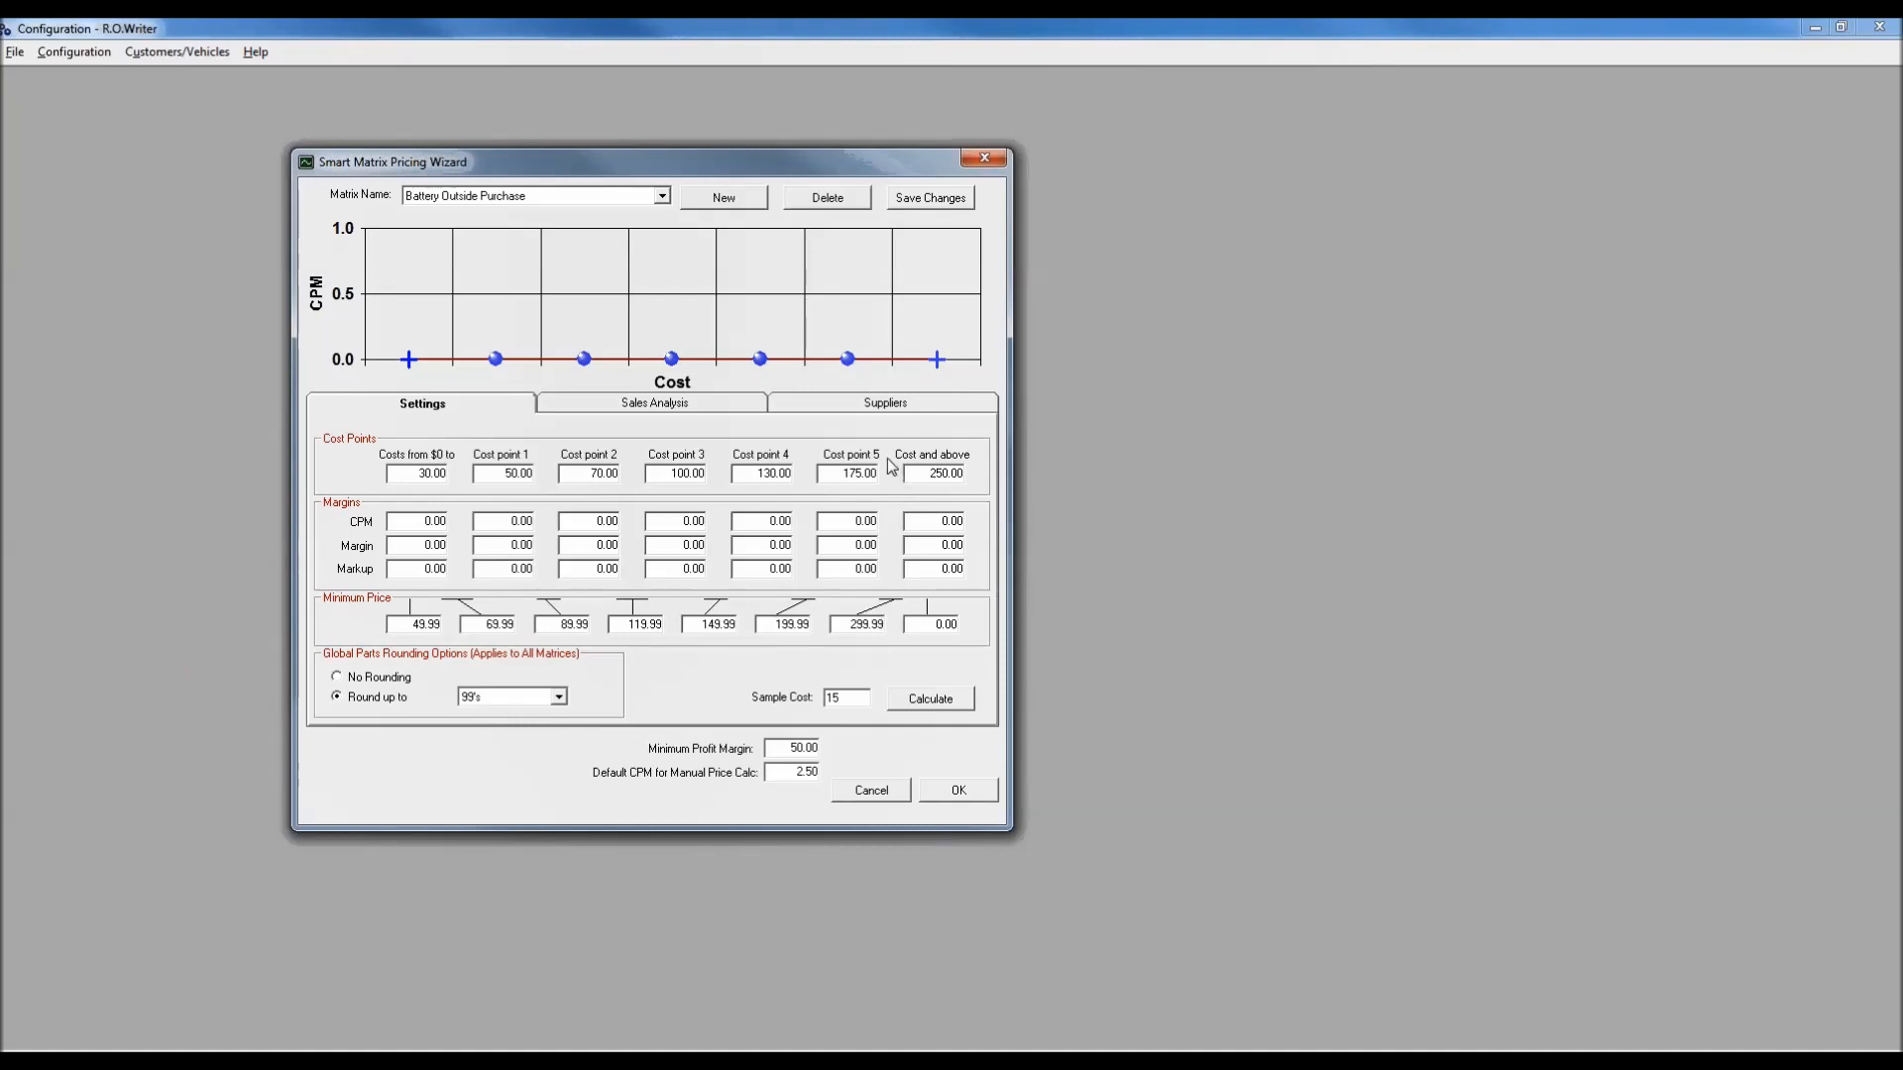
{"action": "left_click", "coordinate": [949, 522]}
{"action": "type", "text": "1.50"}
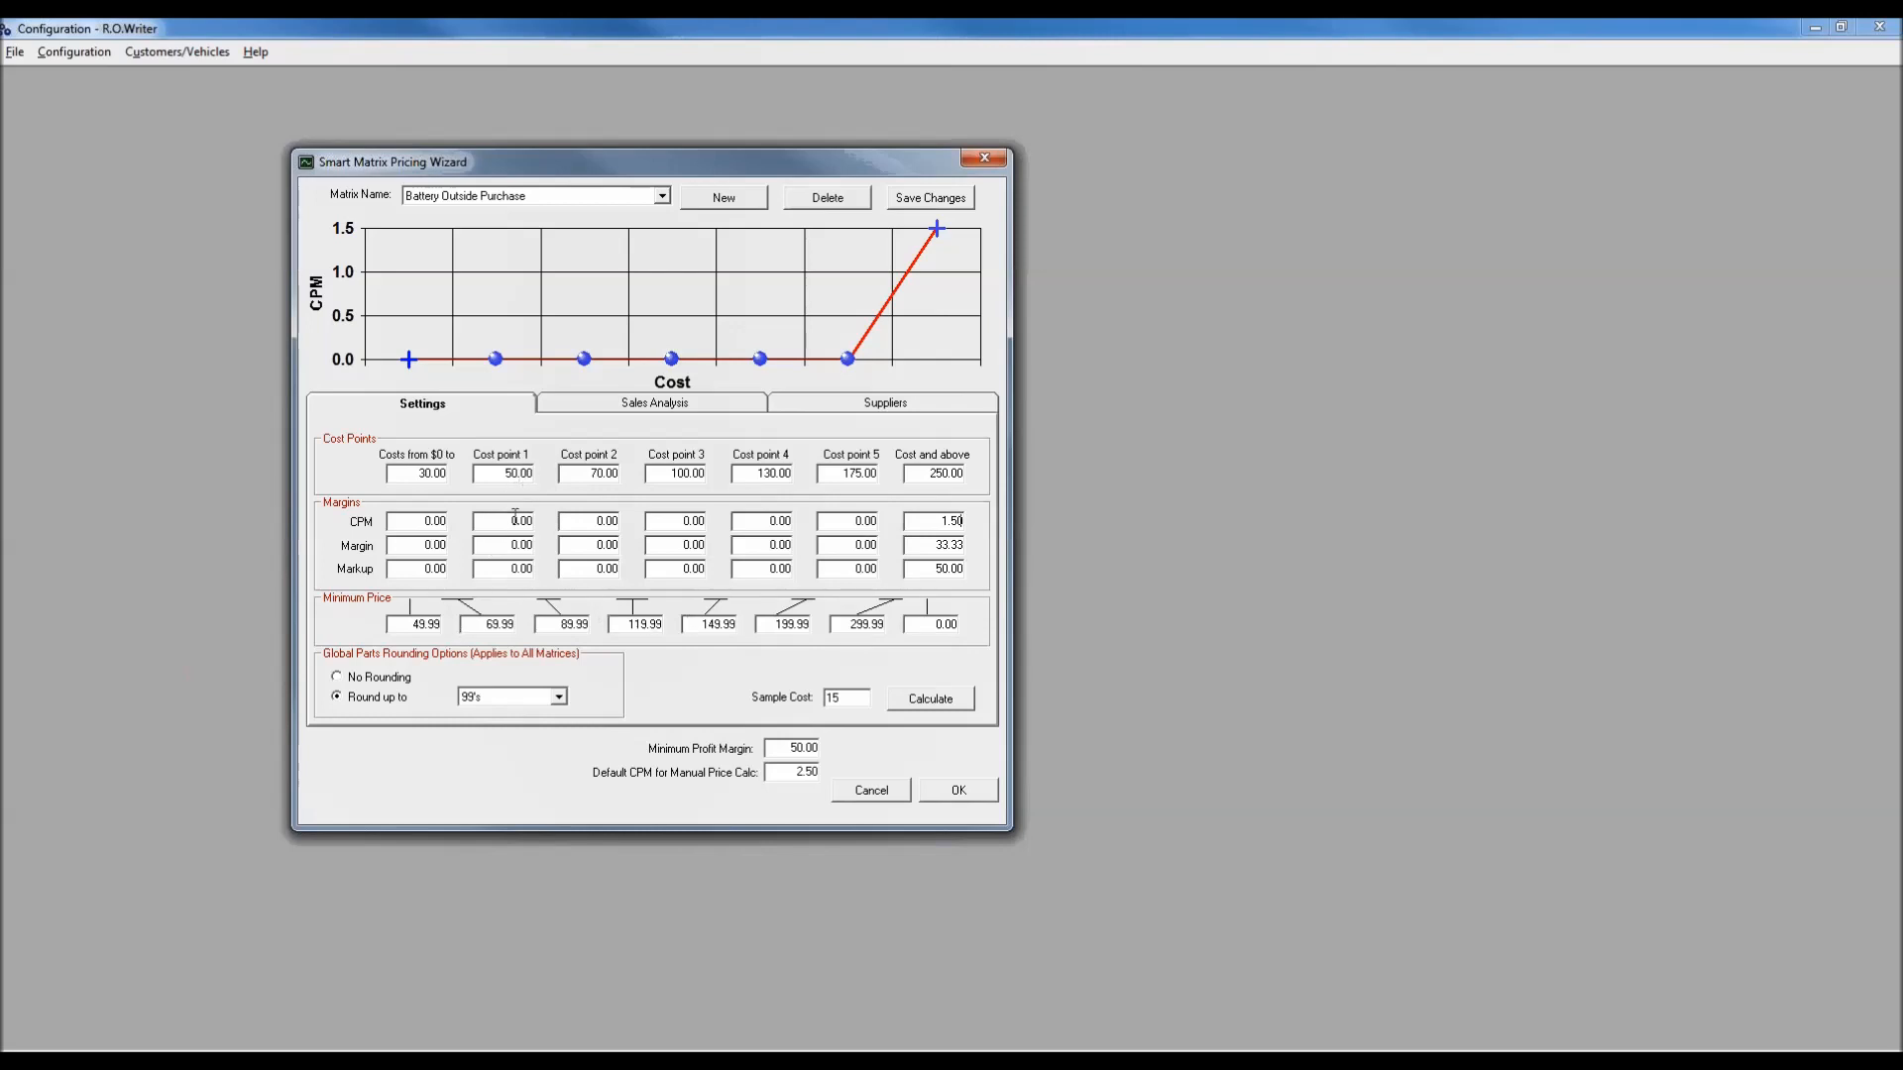
Step: Set the CPM to 1.50 for the first cost range and for cost points 1 and 2
{"action": "left_click", "coordinate": [413, 522]}
{"action": "type", "text": "1.5"}
{"action": "left_click", "coordinate": [511, 520]}
{"action": "type", "text": "1.5"}
{"action": "key", "text": "Tab"}
{"action": "type", "text": "0.01"}
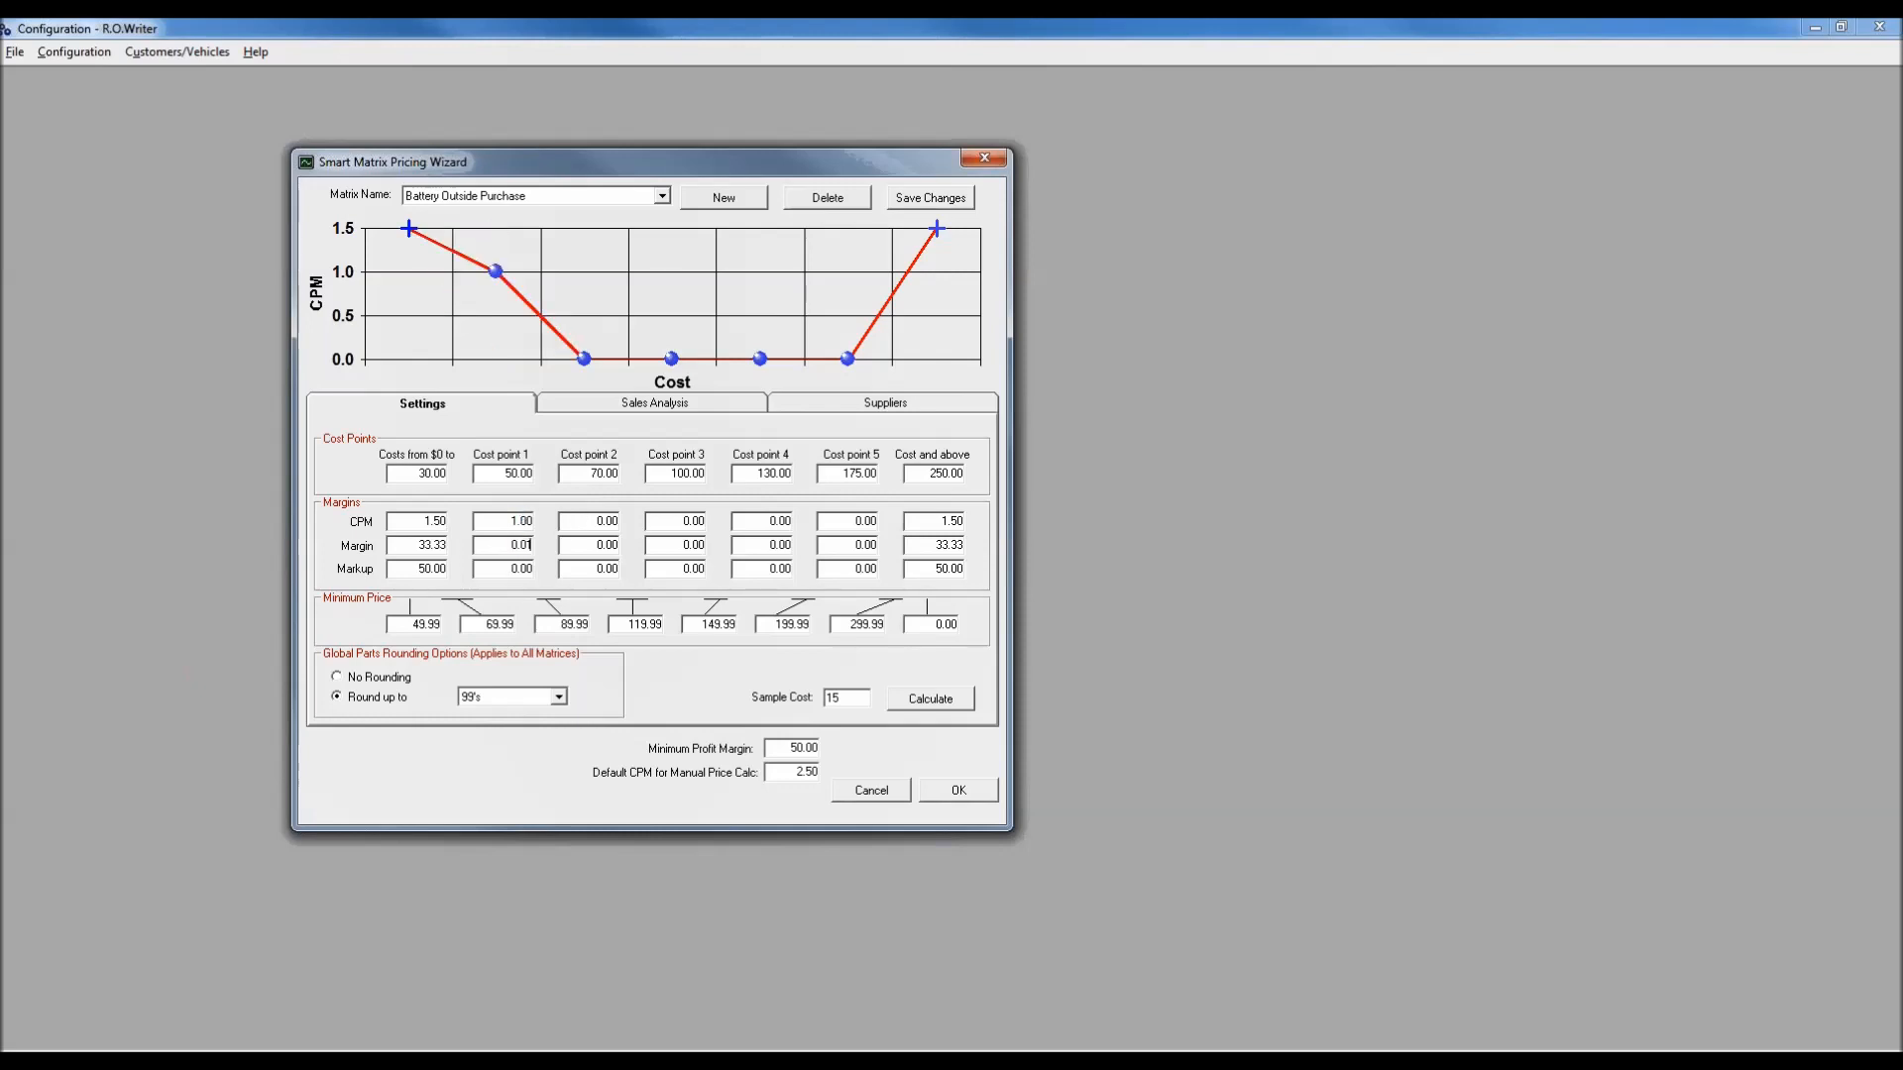
{"action": "left_click", "coordinate": [516, 520]}
{"action": "type", "text": "1.50"}
{"action": "key", "text": "Tab"}
{"action": "key", "text": "Tab"}
{"action": "key", "text": "Tab"}
{"action": "type", "text": "1.50"}
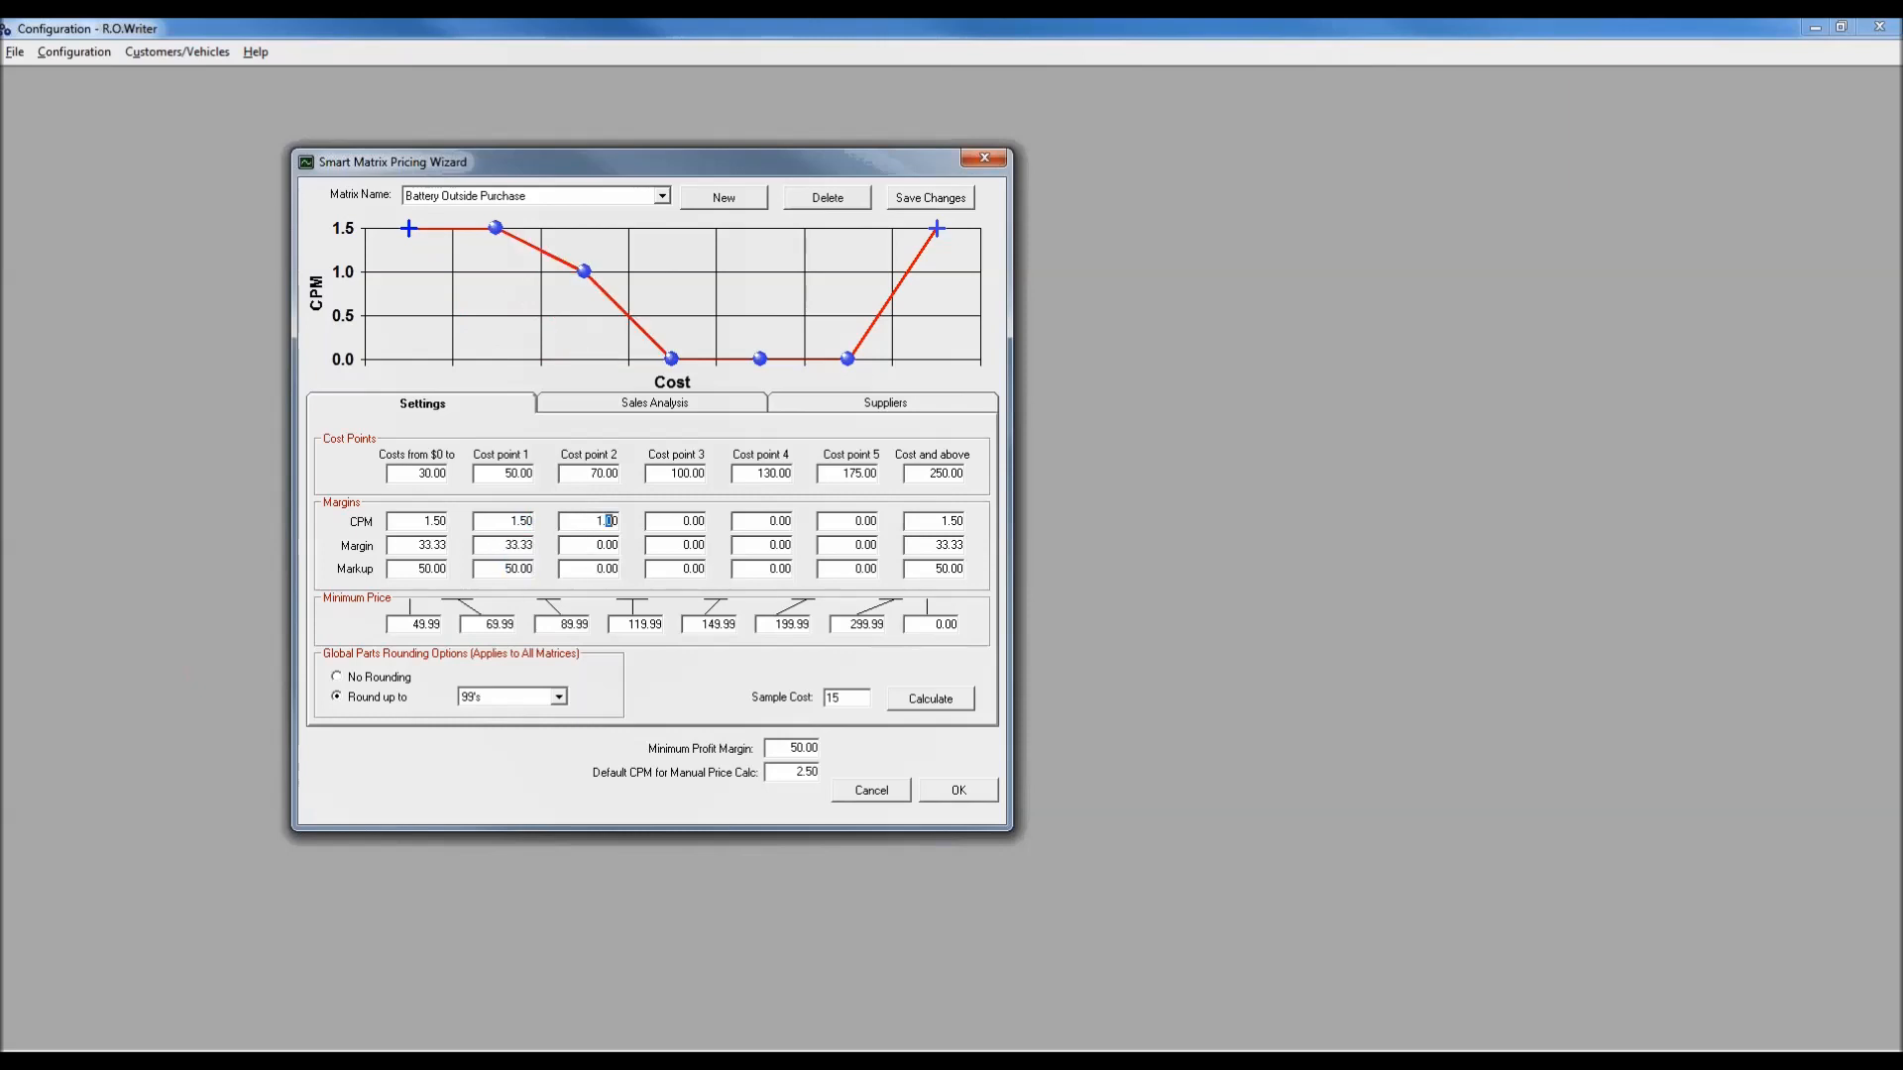
Step: Set the CPM to 1.50 for cost points 3, 4 and 5
{"action": "key", "text": "Tab"}
{"action": "key", "text": "Tab"}
{"action": "key", "text": "Tab"}
{"action": "type", "text": "1.50"}
{"action": "key", "text": "Tab"}
{"action": "key", "text": "Tab"}
{"action": "key", "text": "Tab"}
{"action": "type", "text": "1.50"}
{"action": "key", "text": "Tab"}
{"action": "key", "text": "Tab"}
{"action": "key", "text": "Tab"}
{"action": "type", "text": "1.50"}
{"action": "key", "text": "Tab"}
{"action": "key", "text": "Tab"}
{"action": "key", "text": "Tab"}
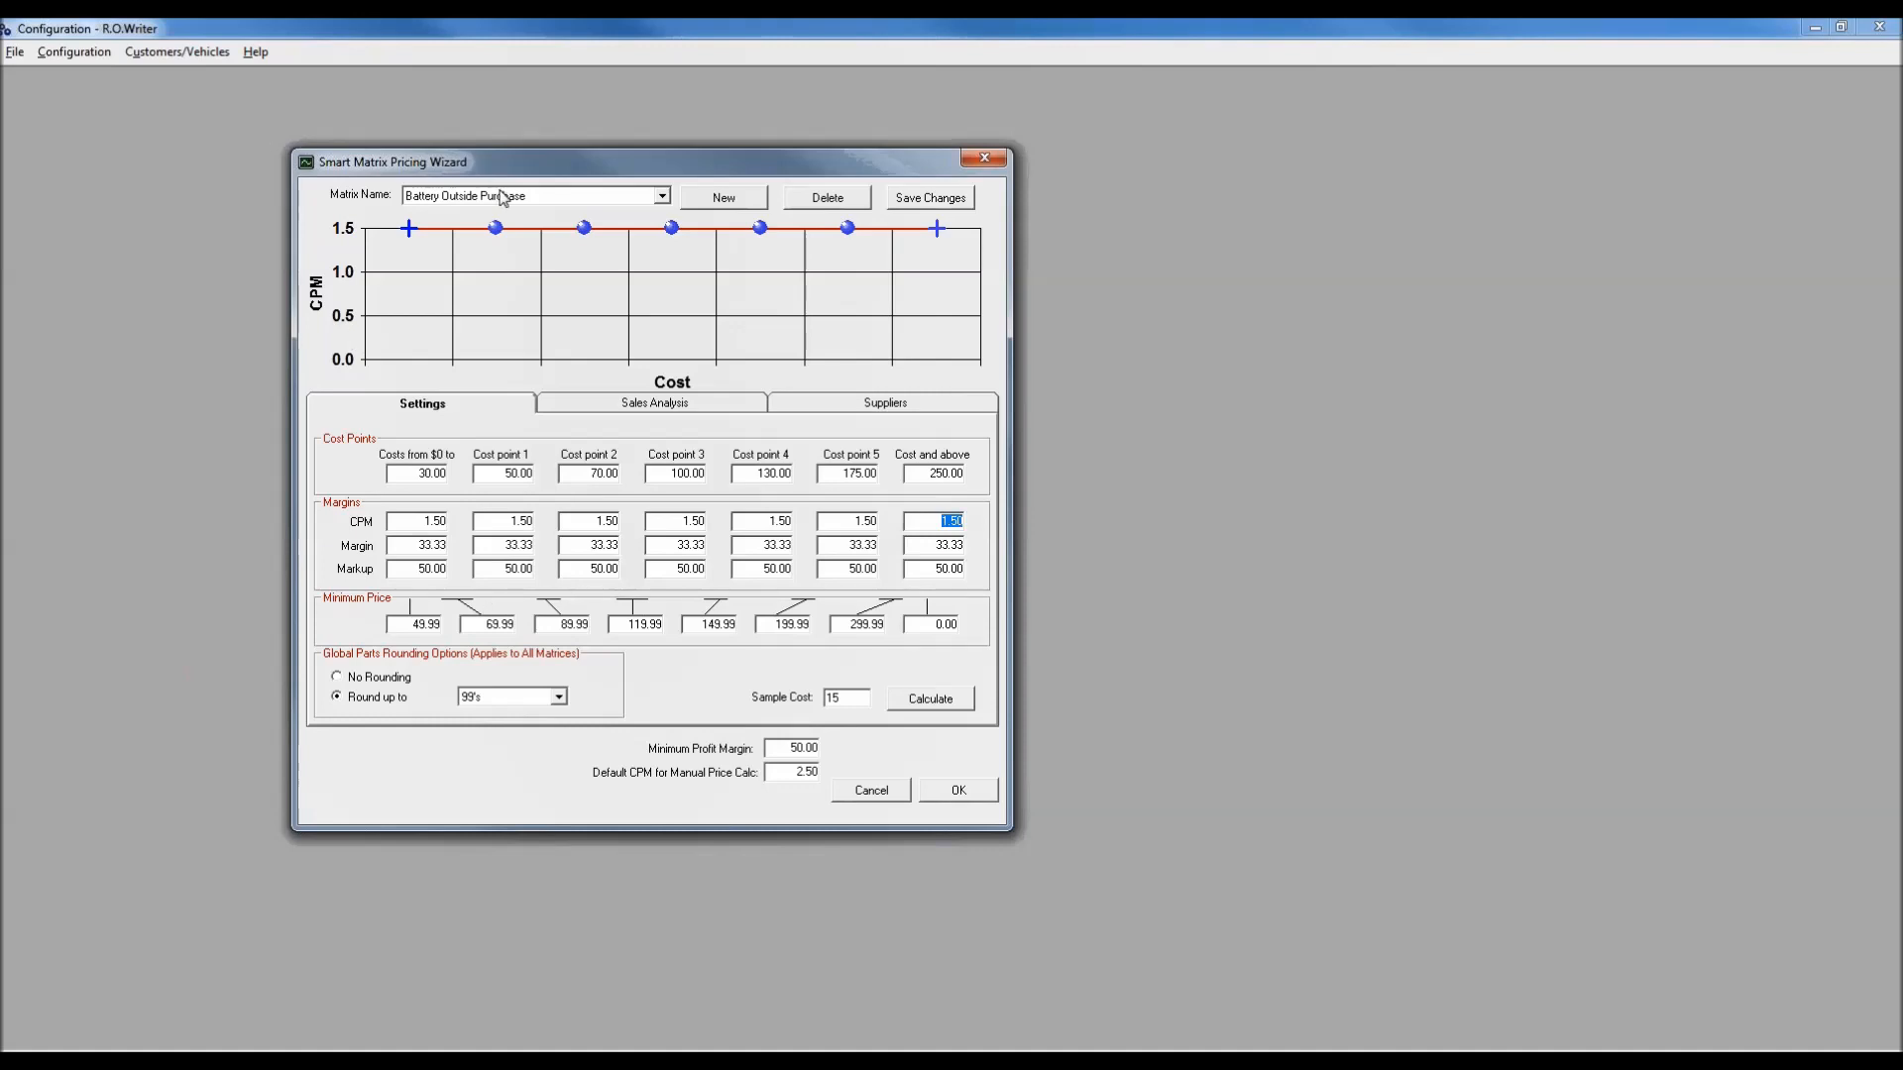
Step: Include BATTERY SUPPLIER in the battery price matrix and save the changes
{"action": "left_click", "coordinate": [862, 408]}
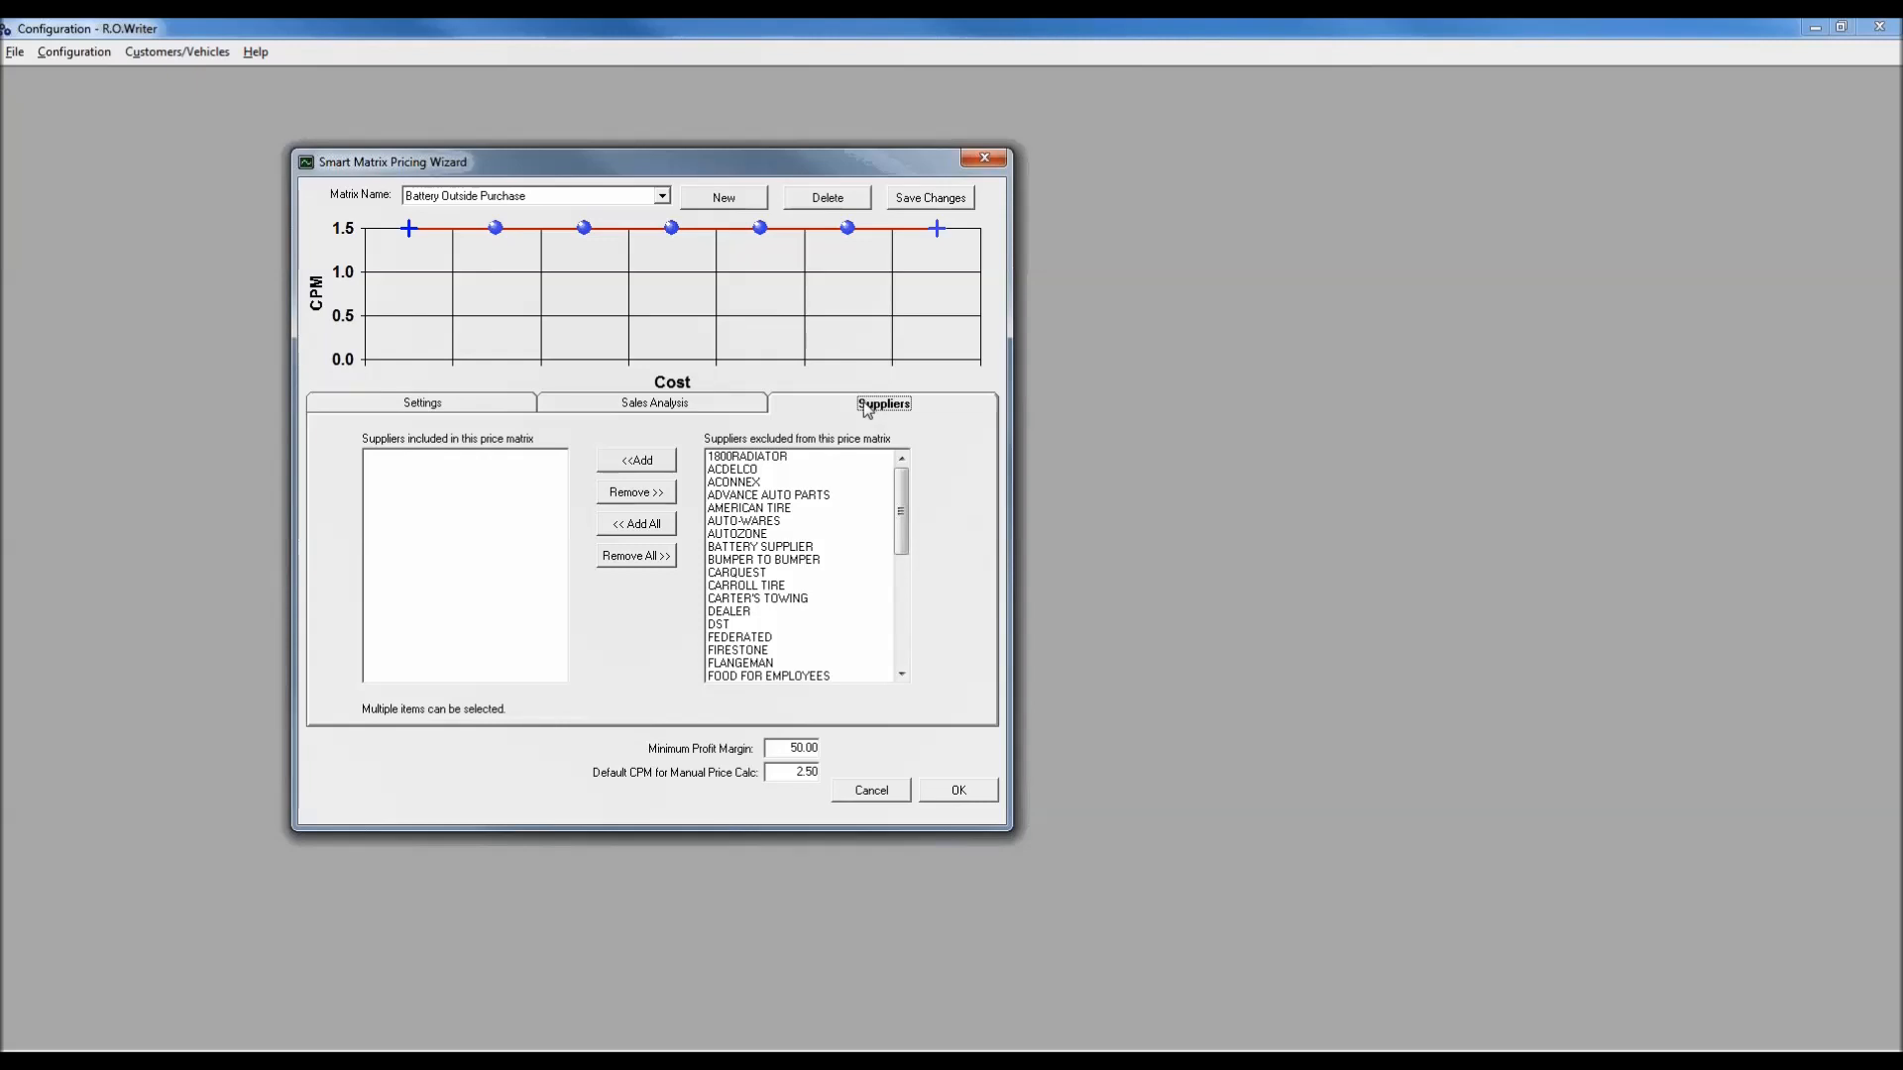
{"action": "left_click", "coordinate": [783, 547]}
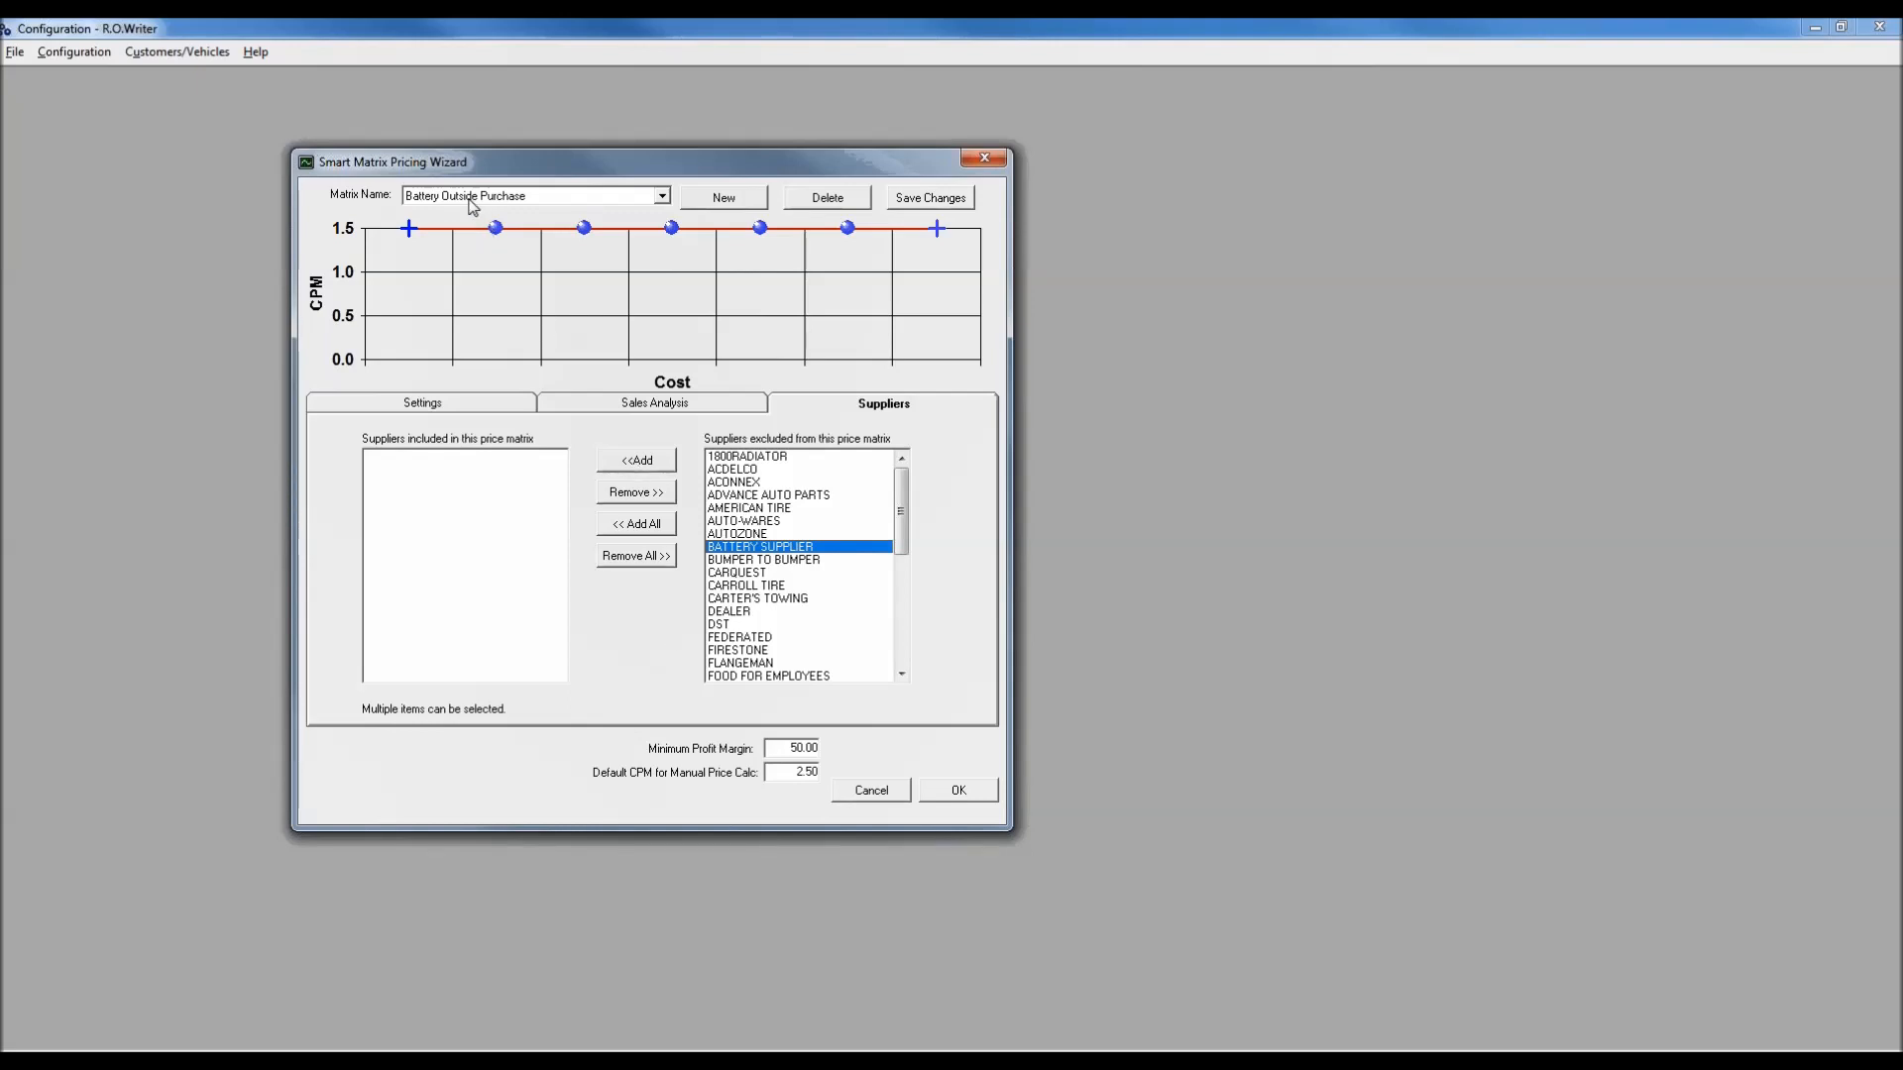
{"action": "left_click", "coordinate": [640, 465]}
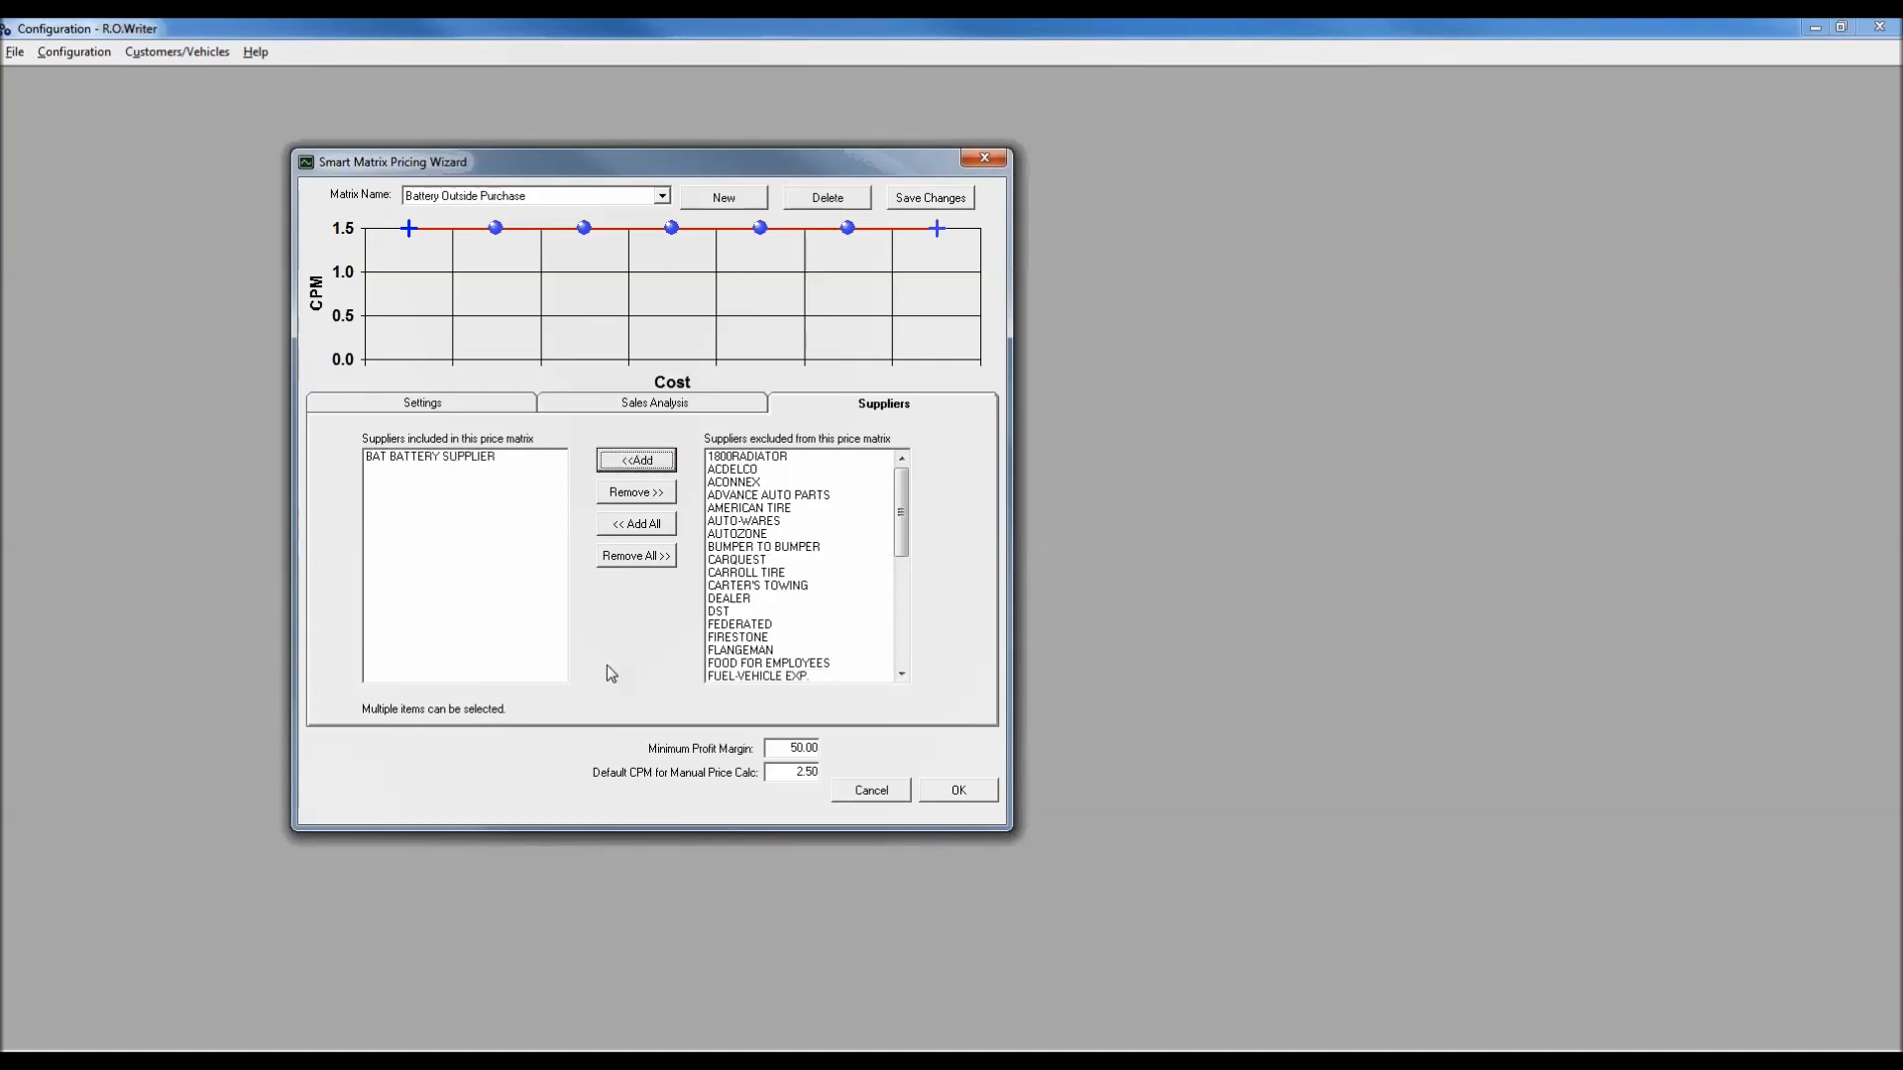
{"action": "left_click", "coordinate": [937, 202]}
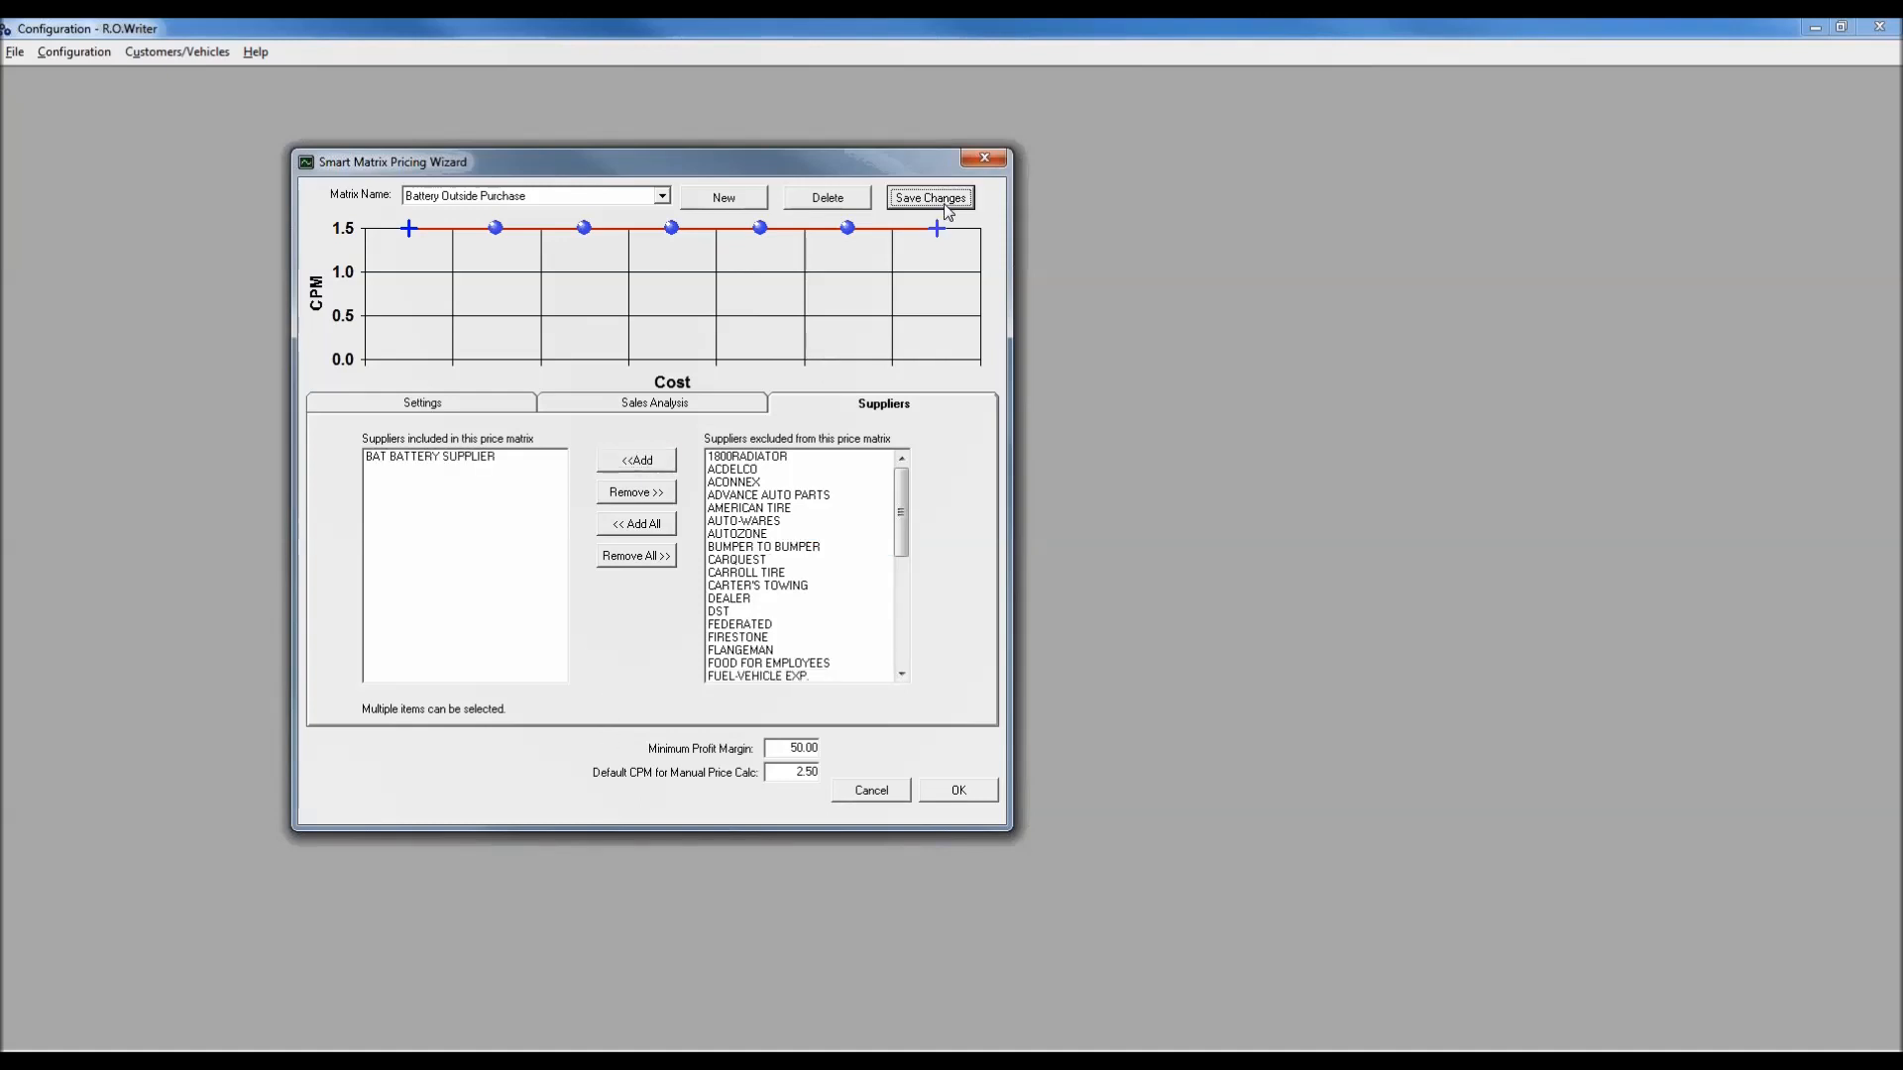
Step: Create another new pricing matrix named Tires OSP
{"action": "left_click", "coordinate": [721, 197]}
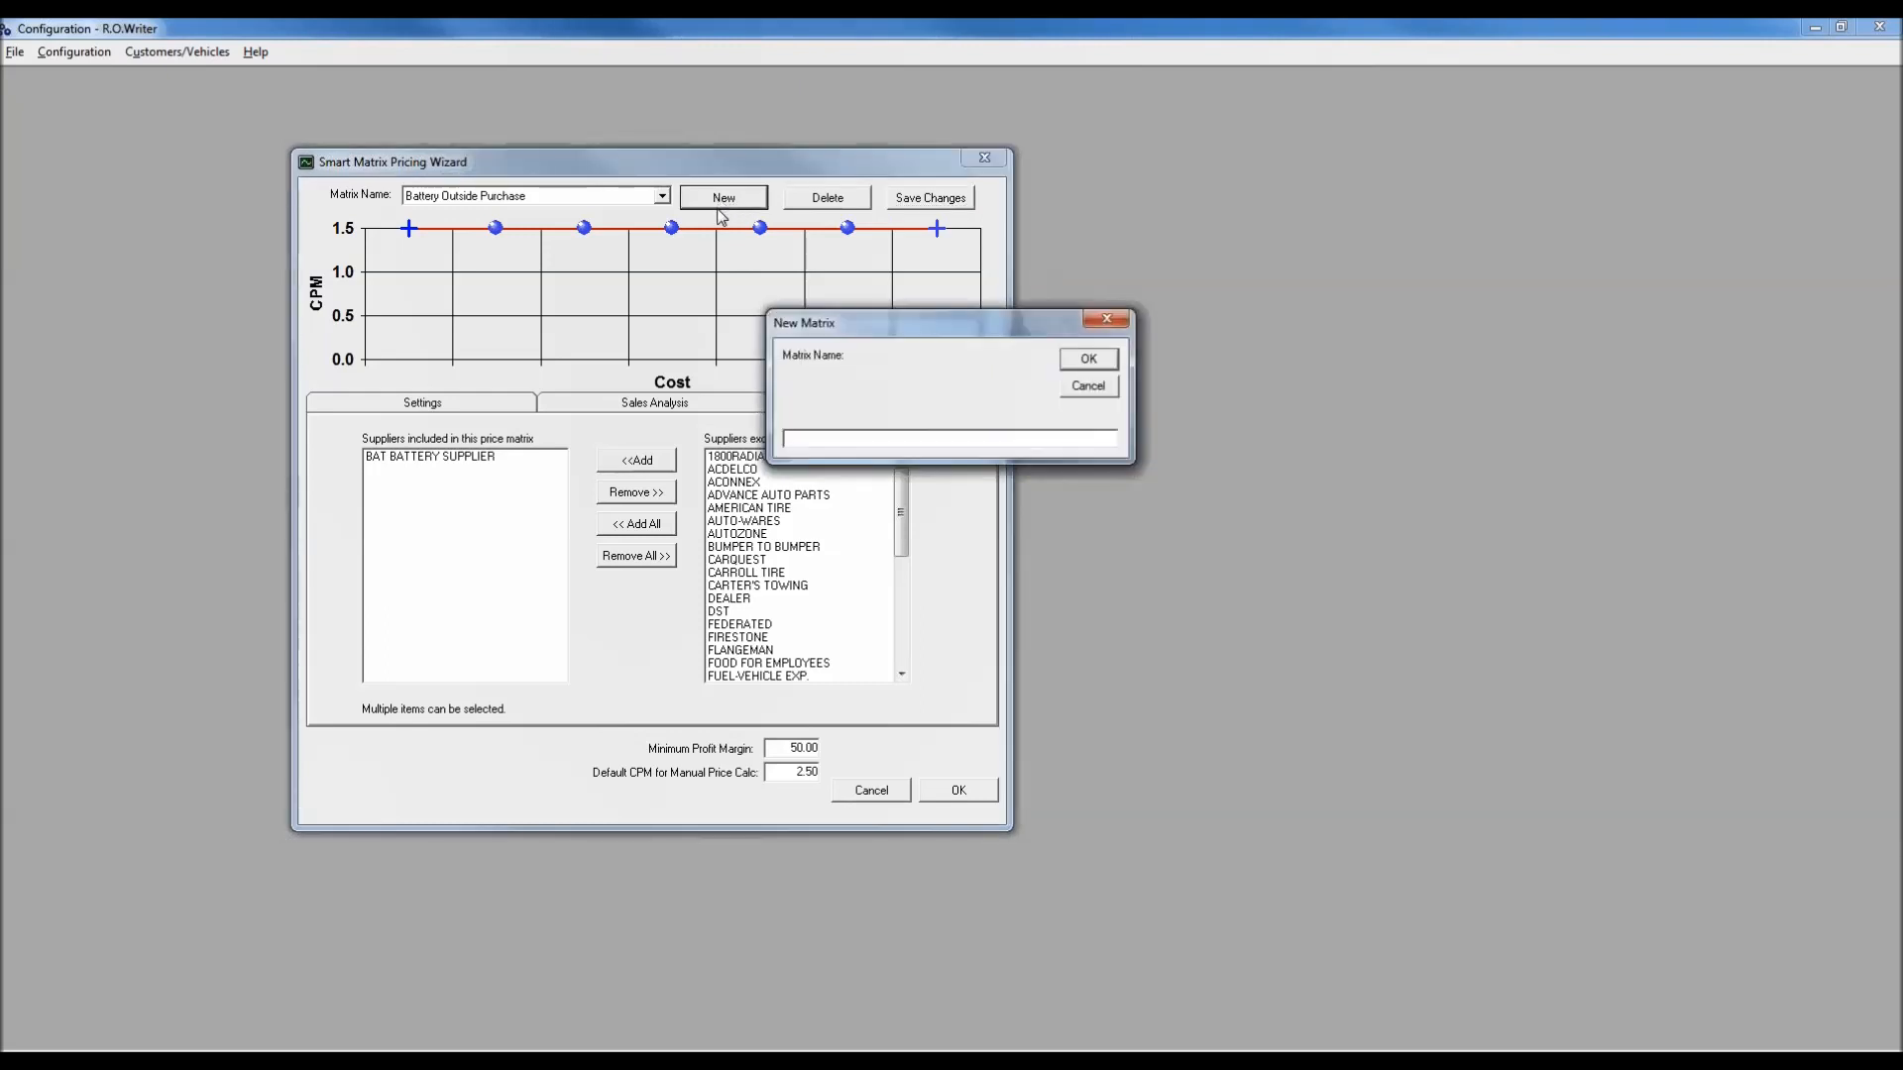
{"action": "type", "text": "Tires OSP"}
{"action": "left_click", "coordinate": [1088, 361]}
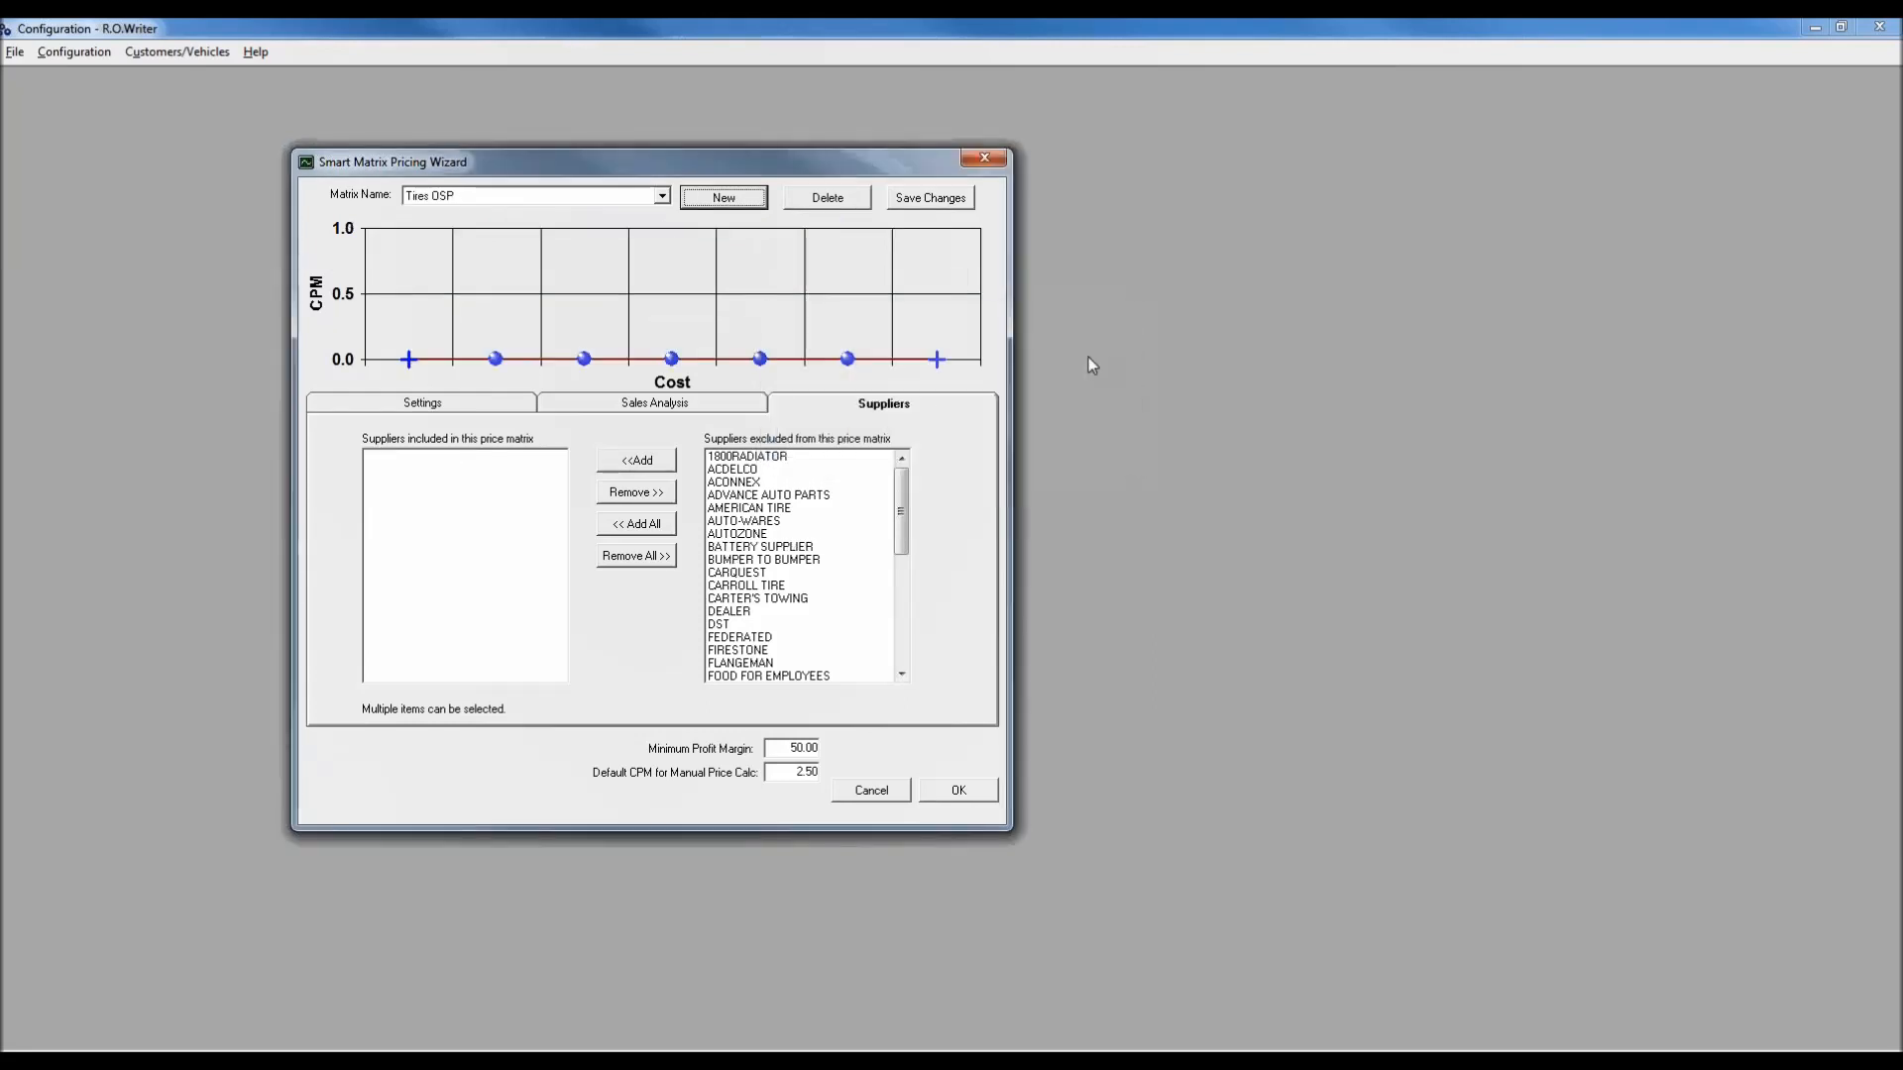
Step: Set the tire matrix's first cost range to 10,000.00 with a 30.00 margin and save the changes
{"action": "left_click", "coordinate": [419, 406]}
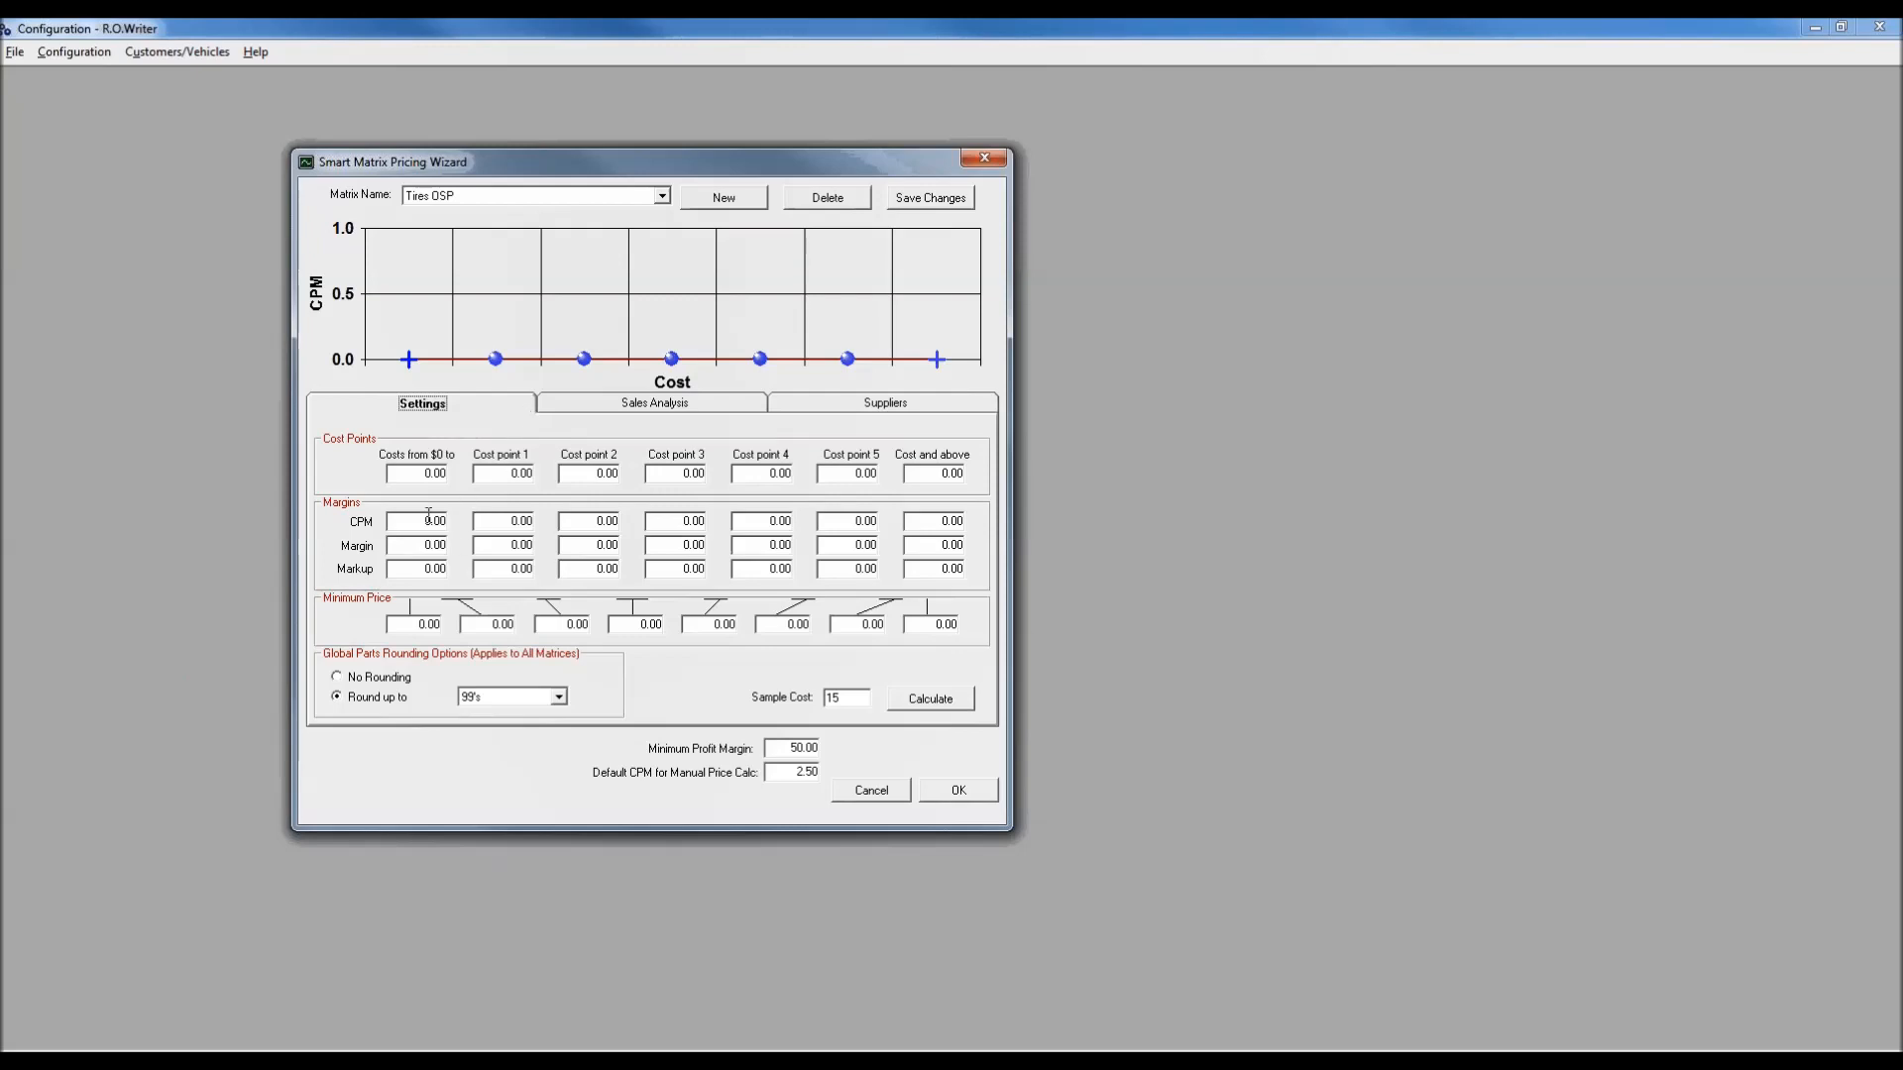
{"action": "left_click", "coordinate": [415, 470]}
{"action": "type", "text": "1"}
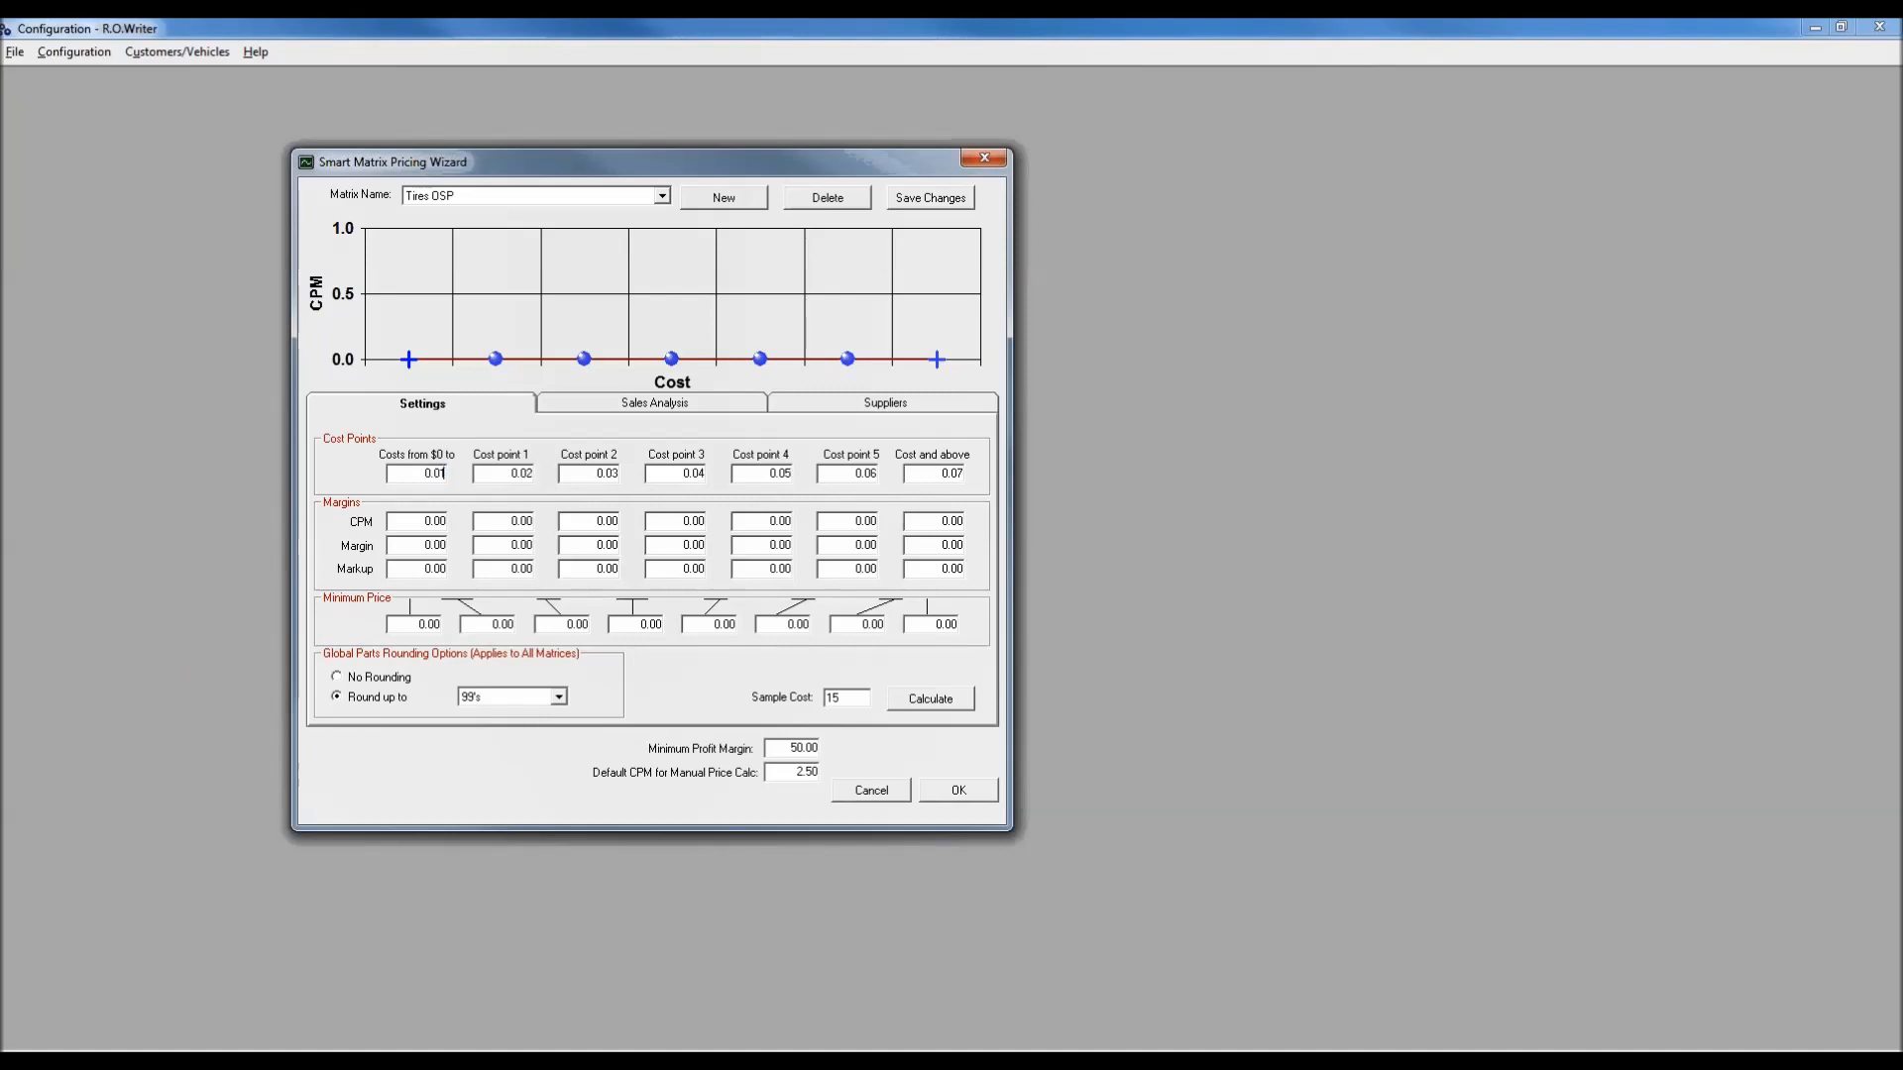
{"action": "type", "text": "0.00000"}
{"action": "left_click_drag", "start_coordinate": [427, 546], "coordinate": [511, 550]}
{"action": "type", "text": "3"}
{"action": "key", "text": "Tab"}
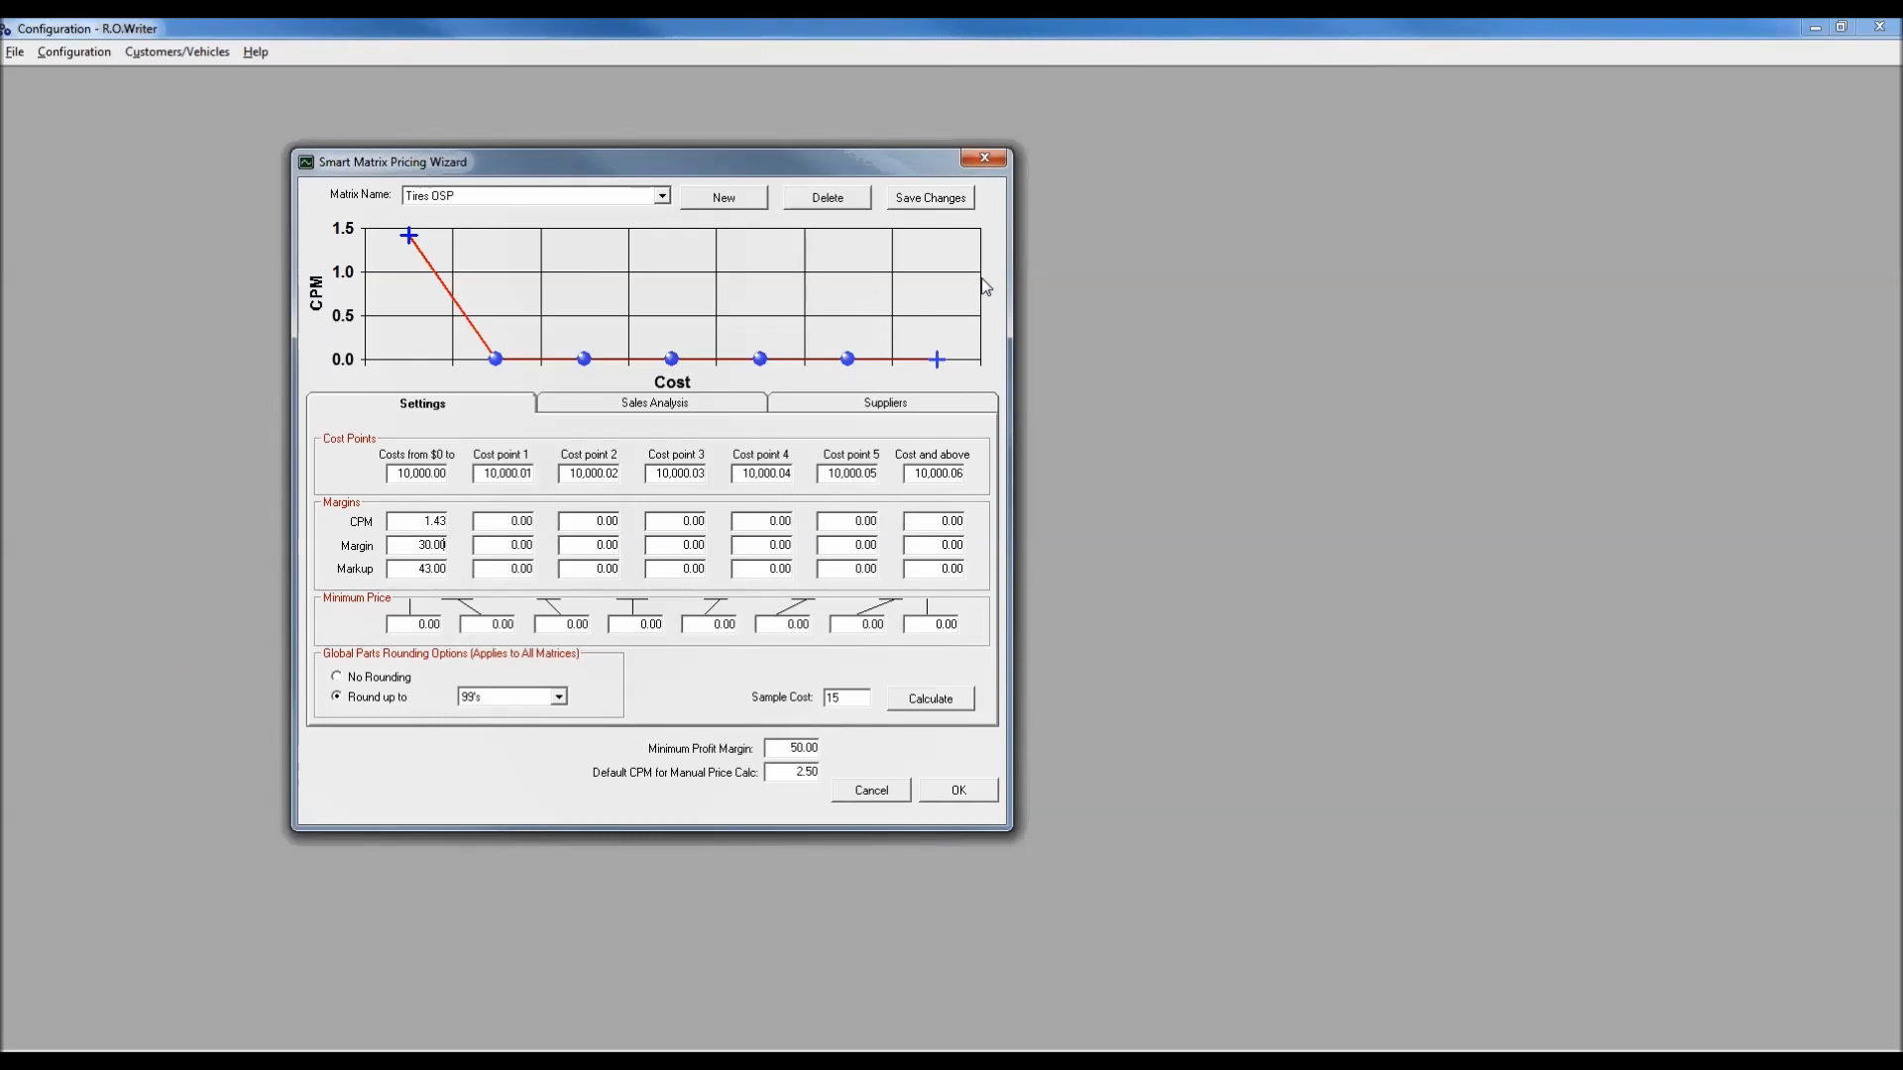
{"action": "left_click", "coordinate": [933, 199]}
Step: Include AMERICAN TIRE, CARROLL TIRE, GOODYEAR and TIRE SUPPLIER in the tire matrix and save the changes
{"action": "left_click", "coordinate": [892, 407]}
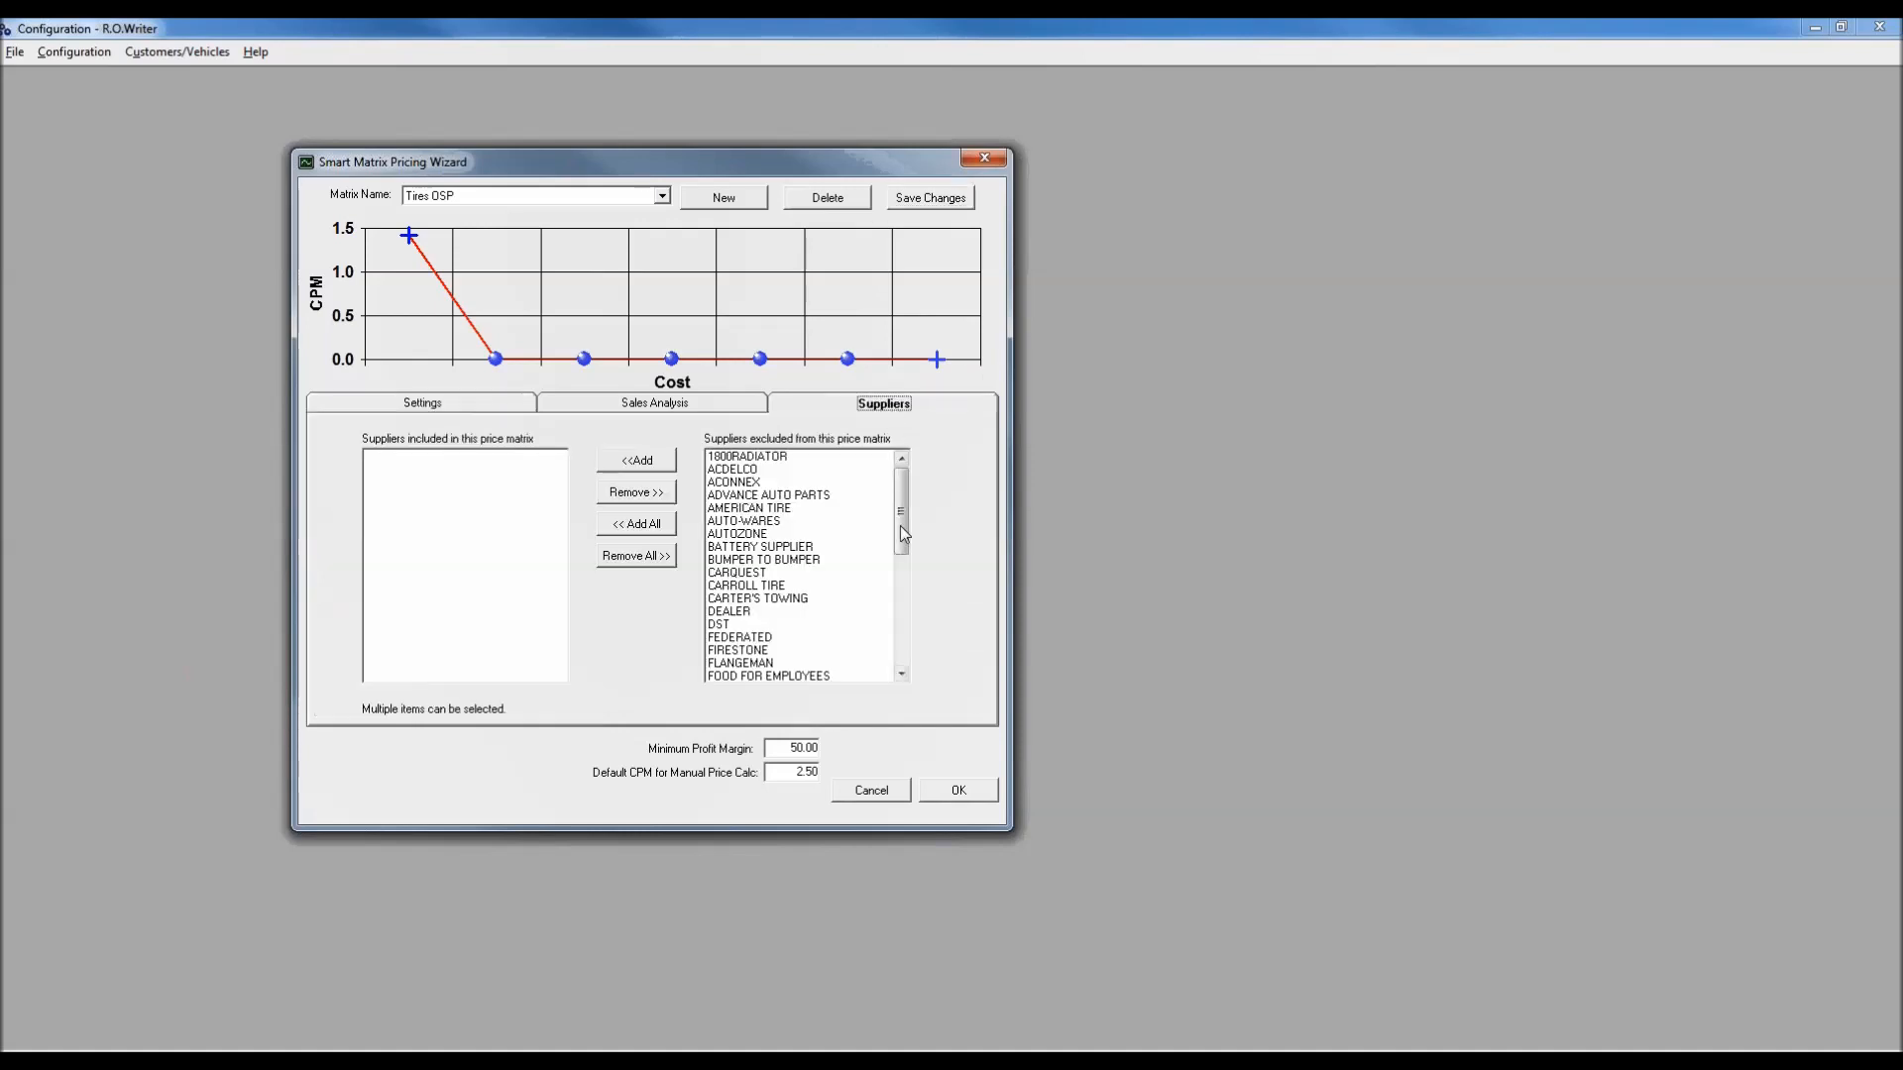
{"action": "left_click", "coordinate": [763, 508]}
{"action": "left_click", "coordinate": [625, 464]}
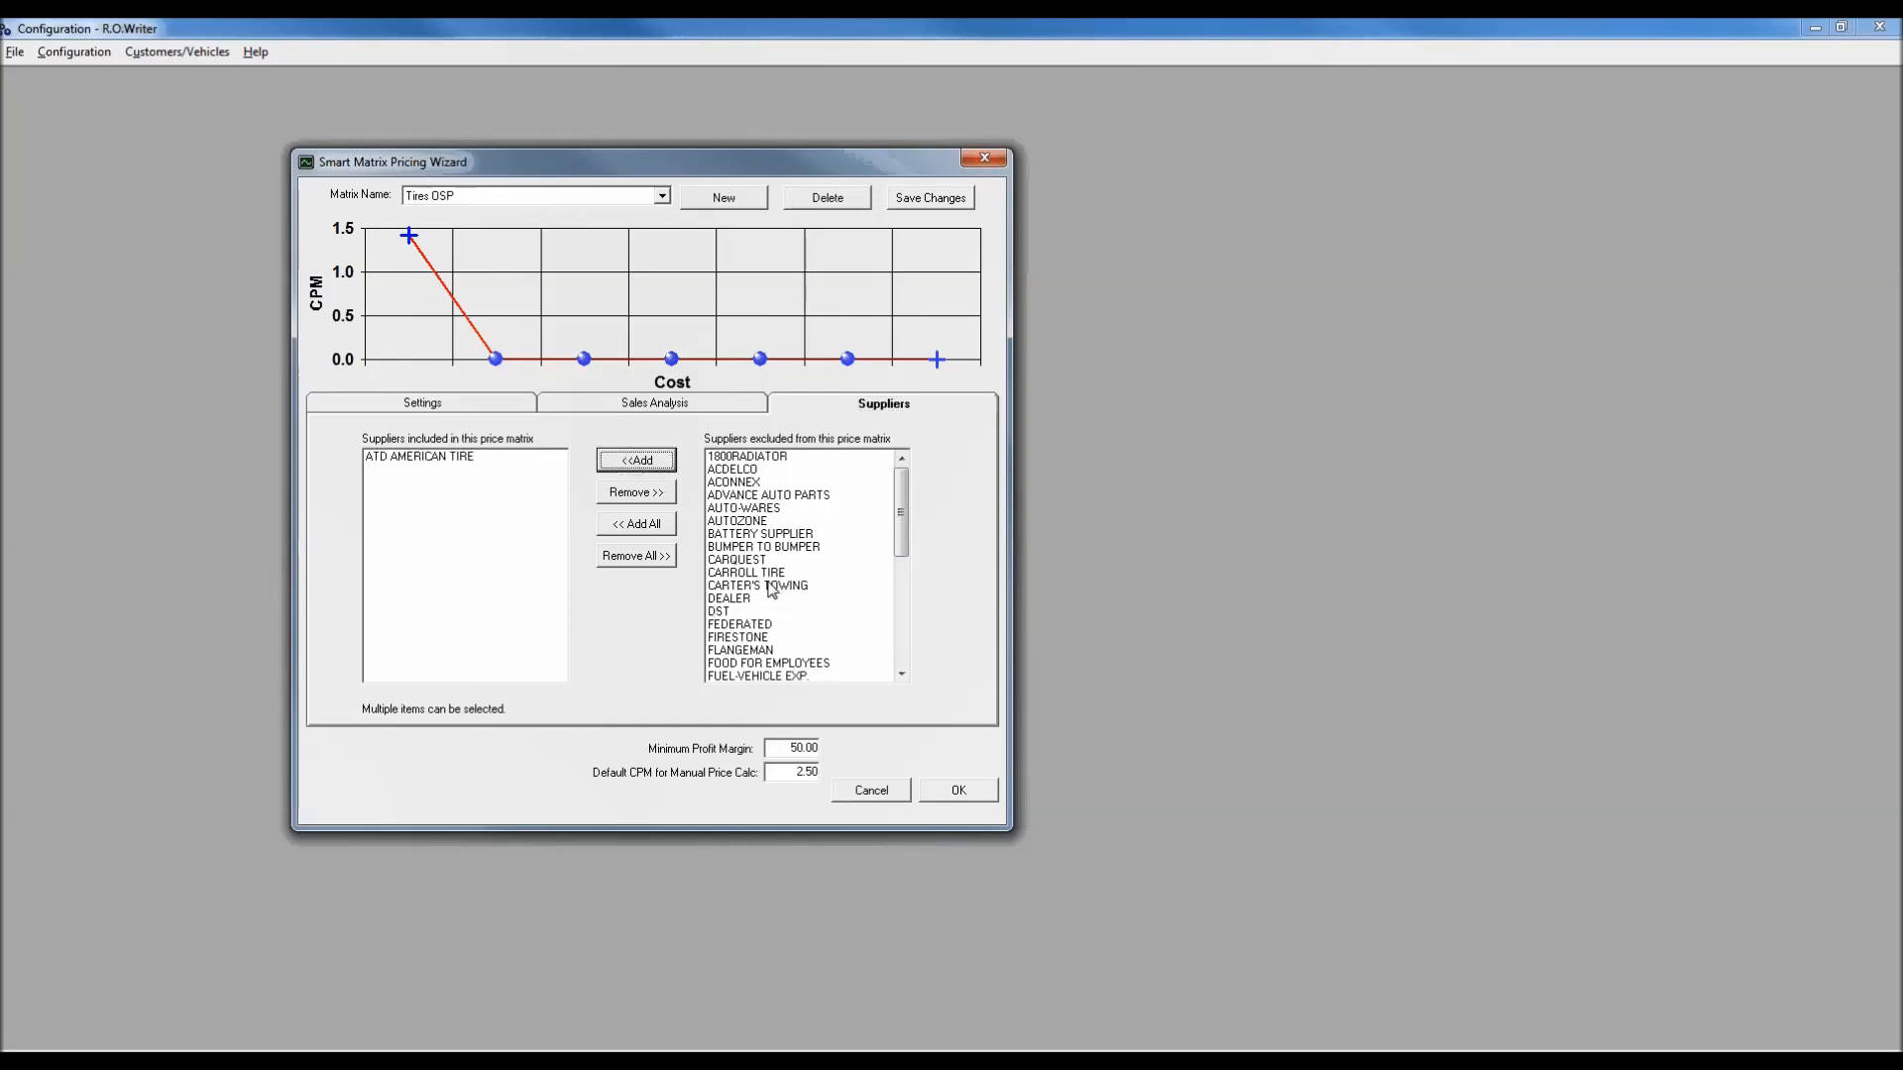
{"action": "left_click", "coordinate": [763, 573]}
{"action": "left_click", "coordinate": [635, 466]}
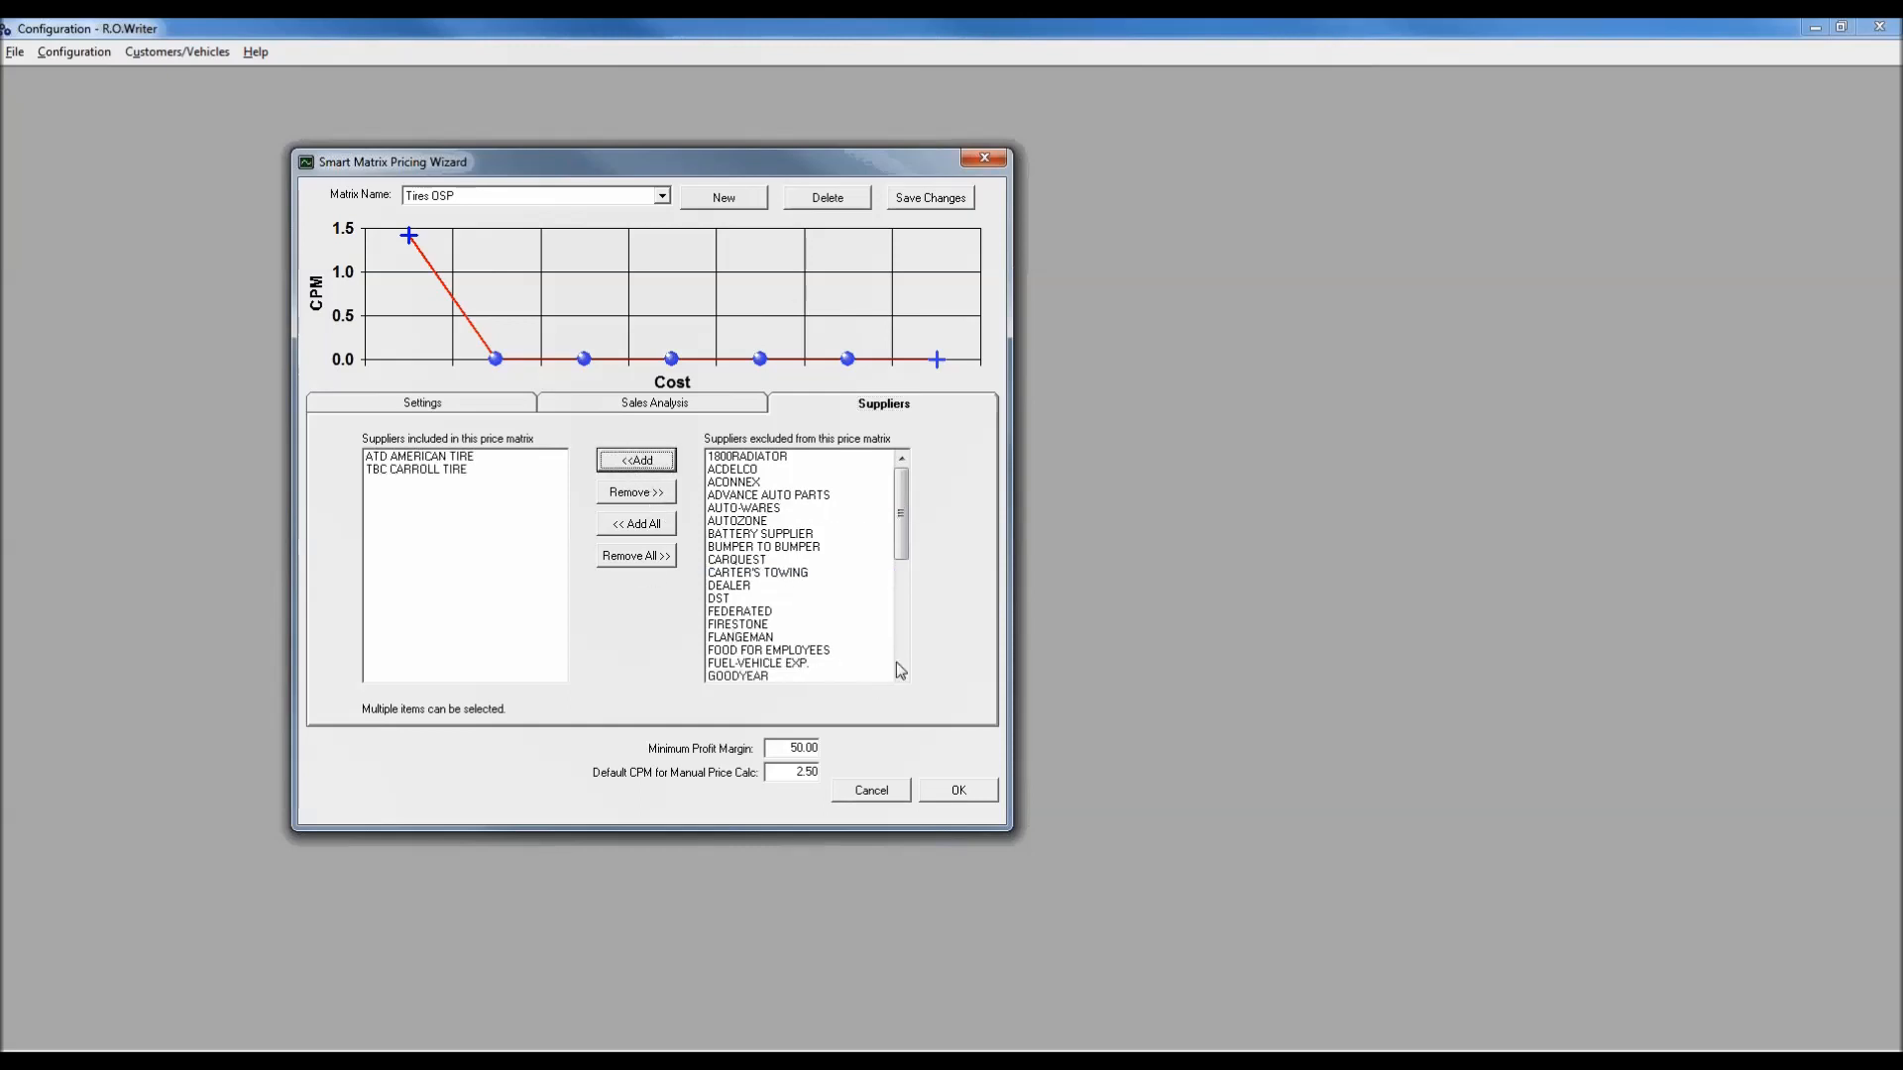
{"action": "left_click", "coordinate": [773, 677]}
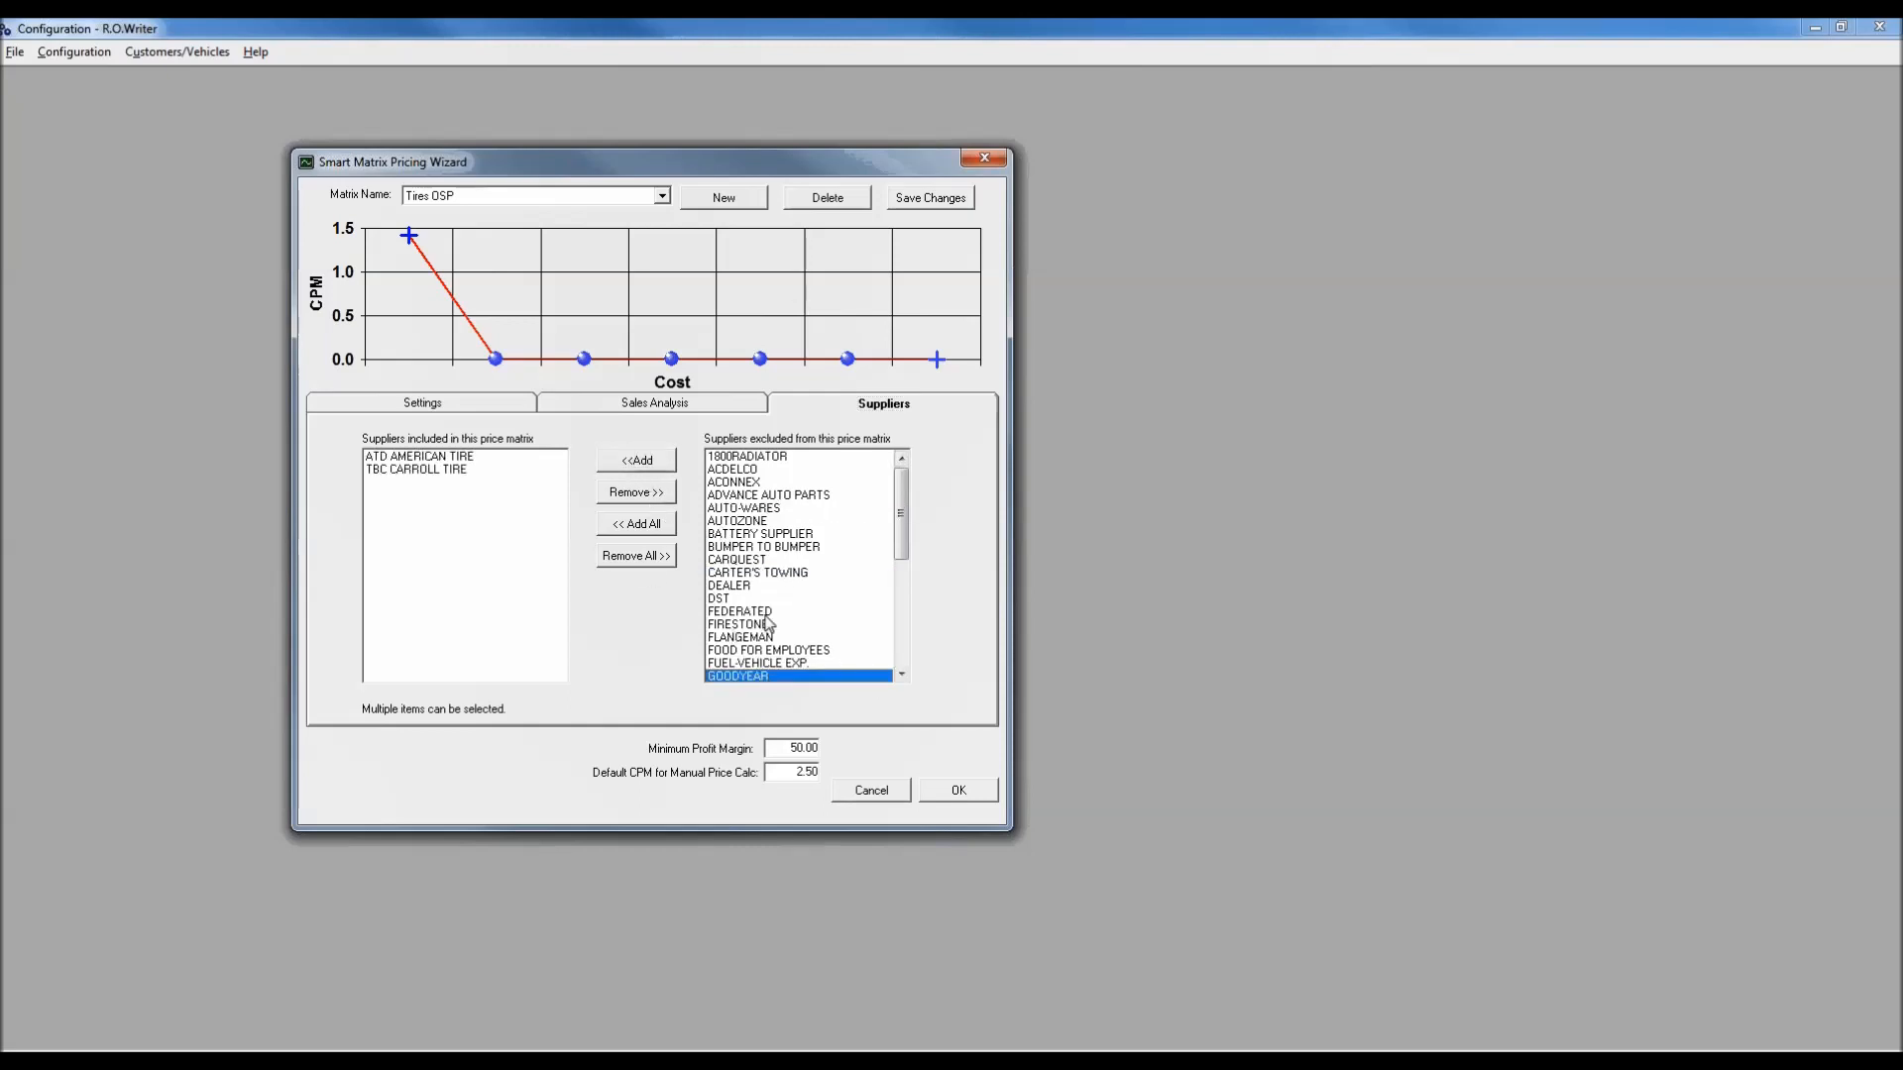
{"action": "left_click", "coordinate": [650, 464]}
{"action": "left_click", "coordinate": [902, 651]}
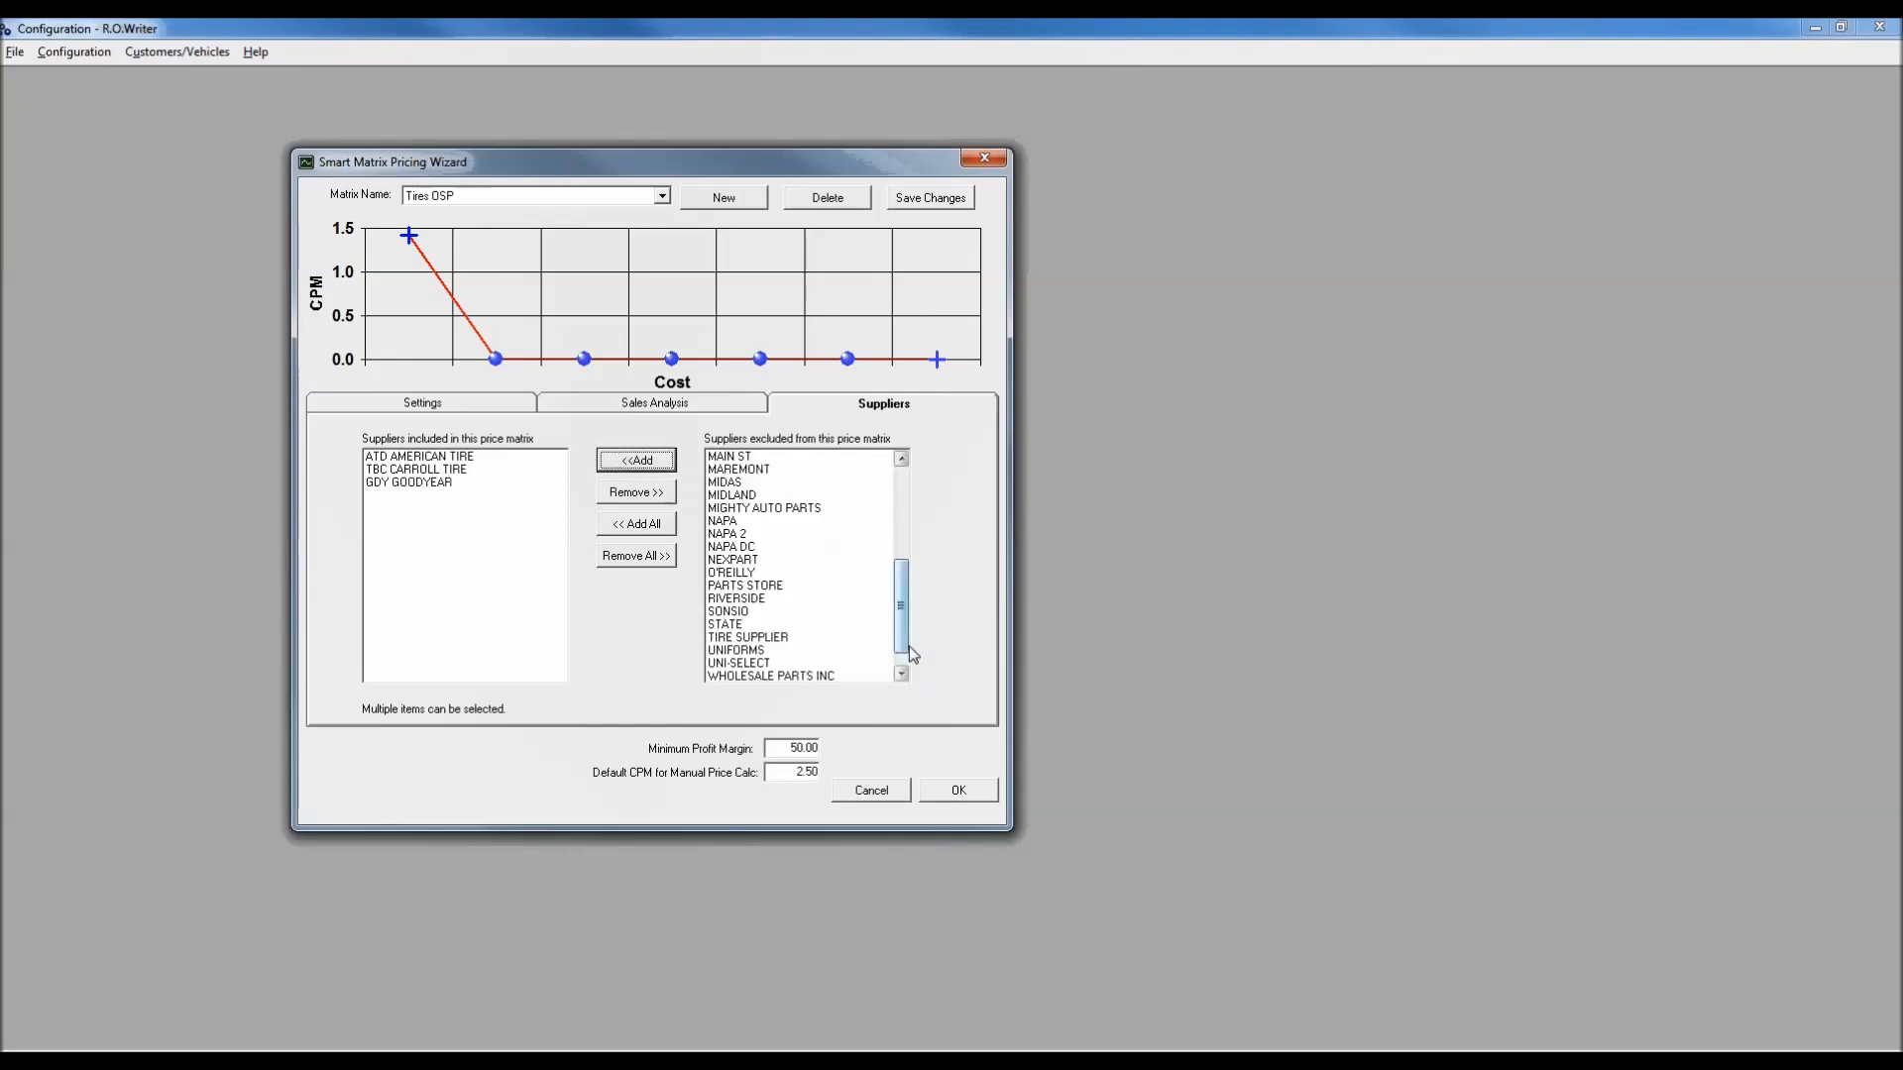
{"action": "left_click", "coordinate": [774, 639]}
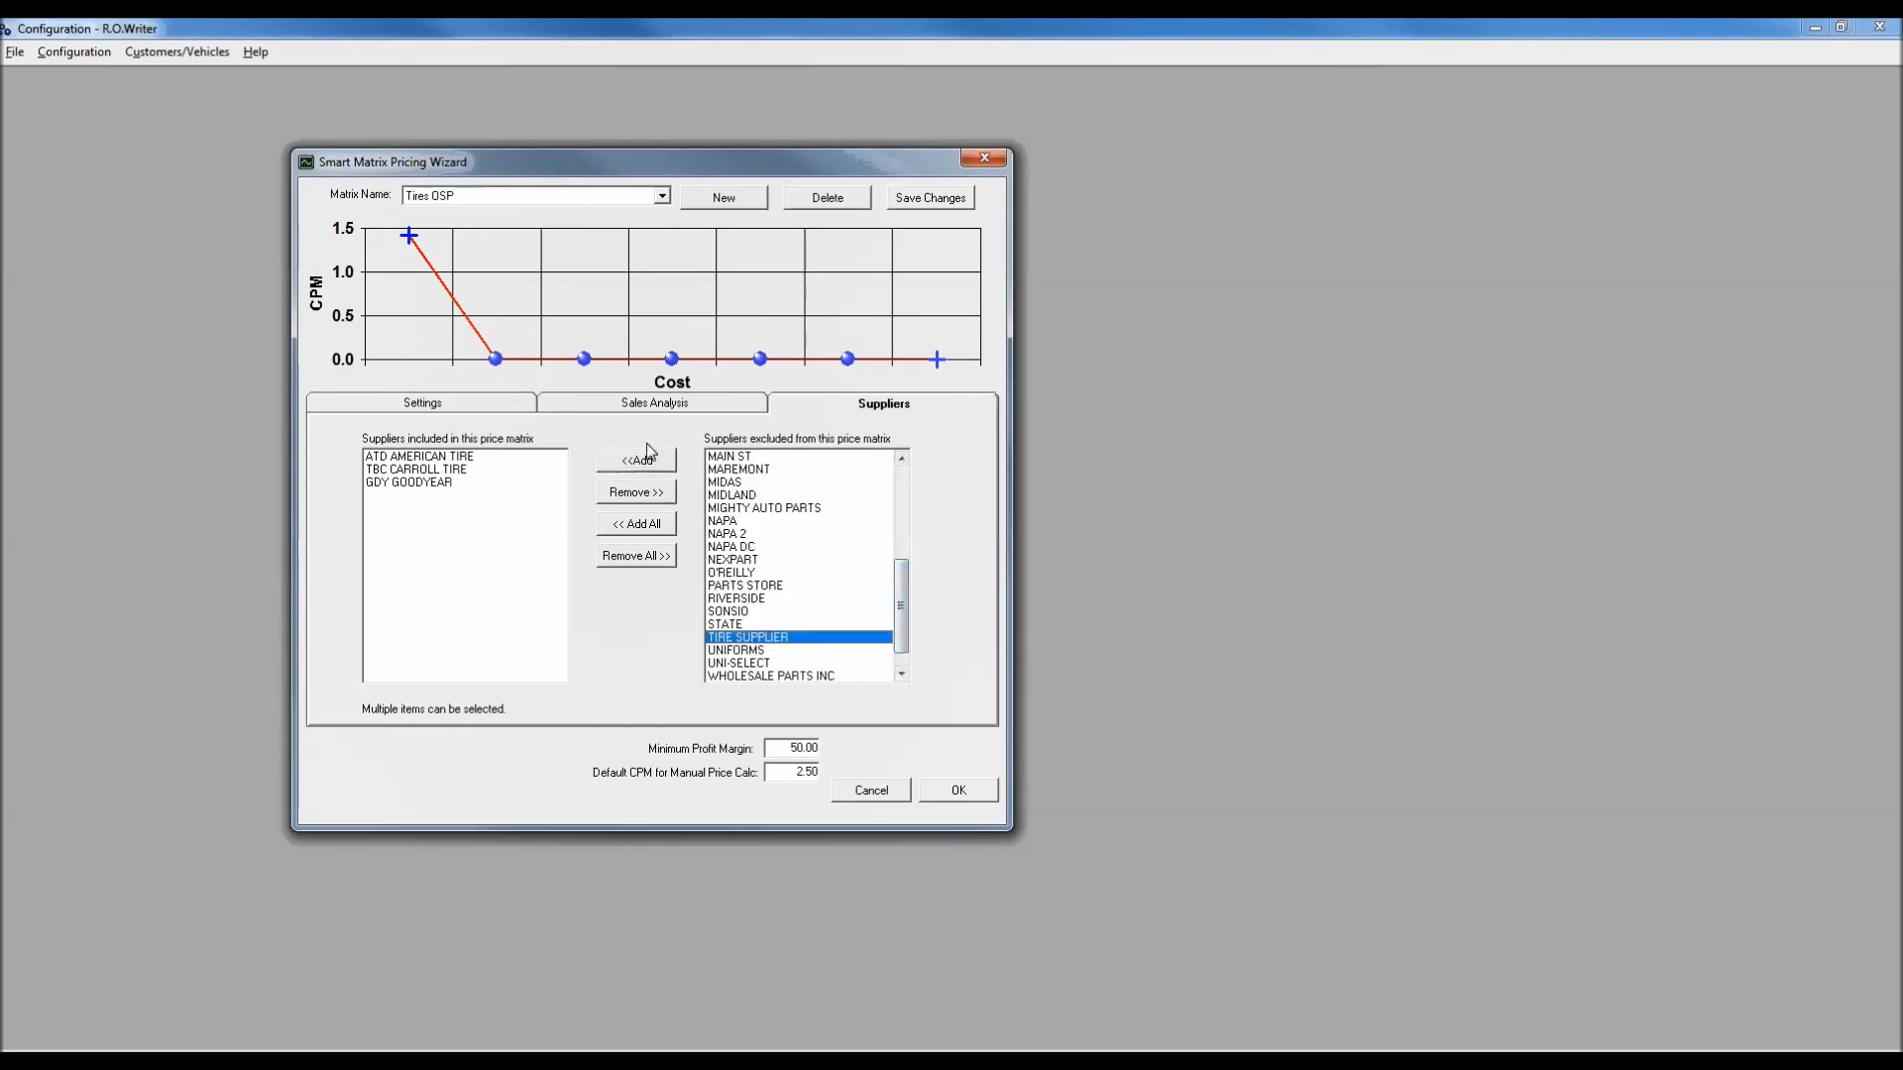
{"action": "left_click", "coordinate": [636, 464]}
{"action": "scroll", "coordinate": [913, 502], "scroll_direction": "up", "scroll_amount": 6}
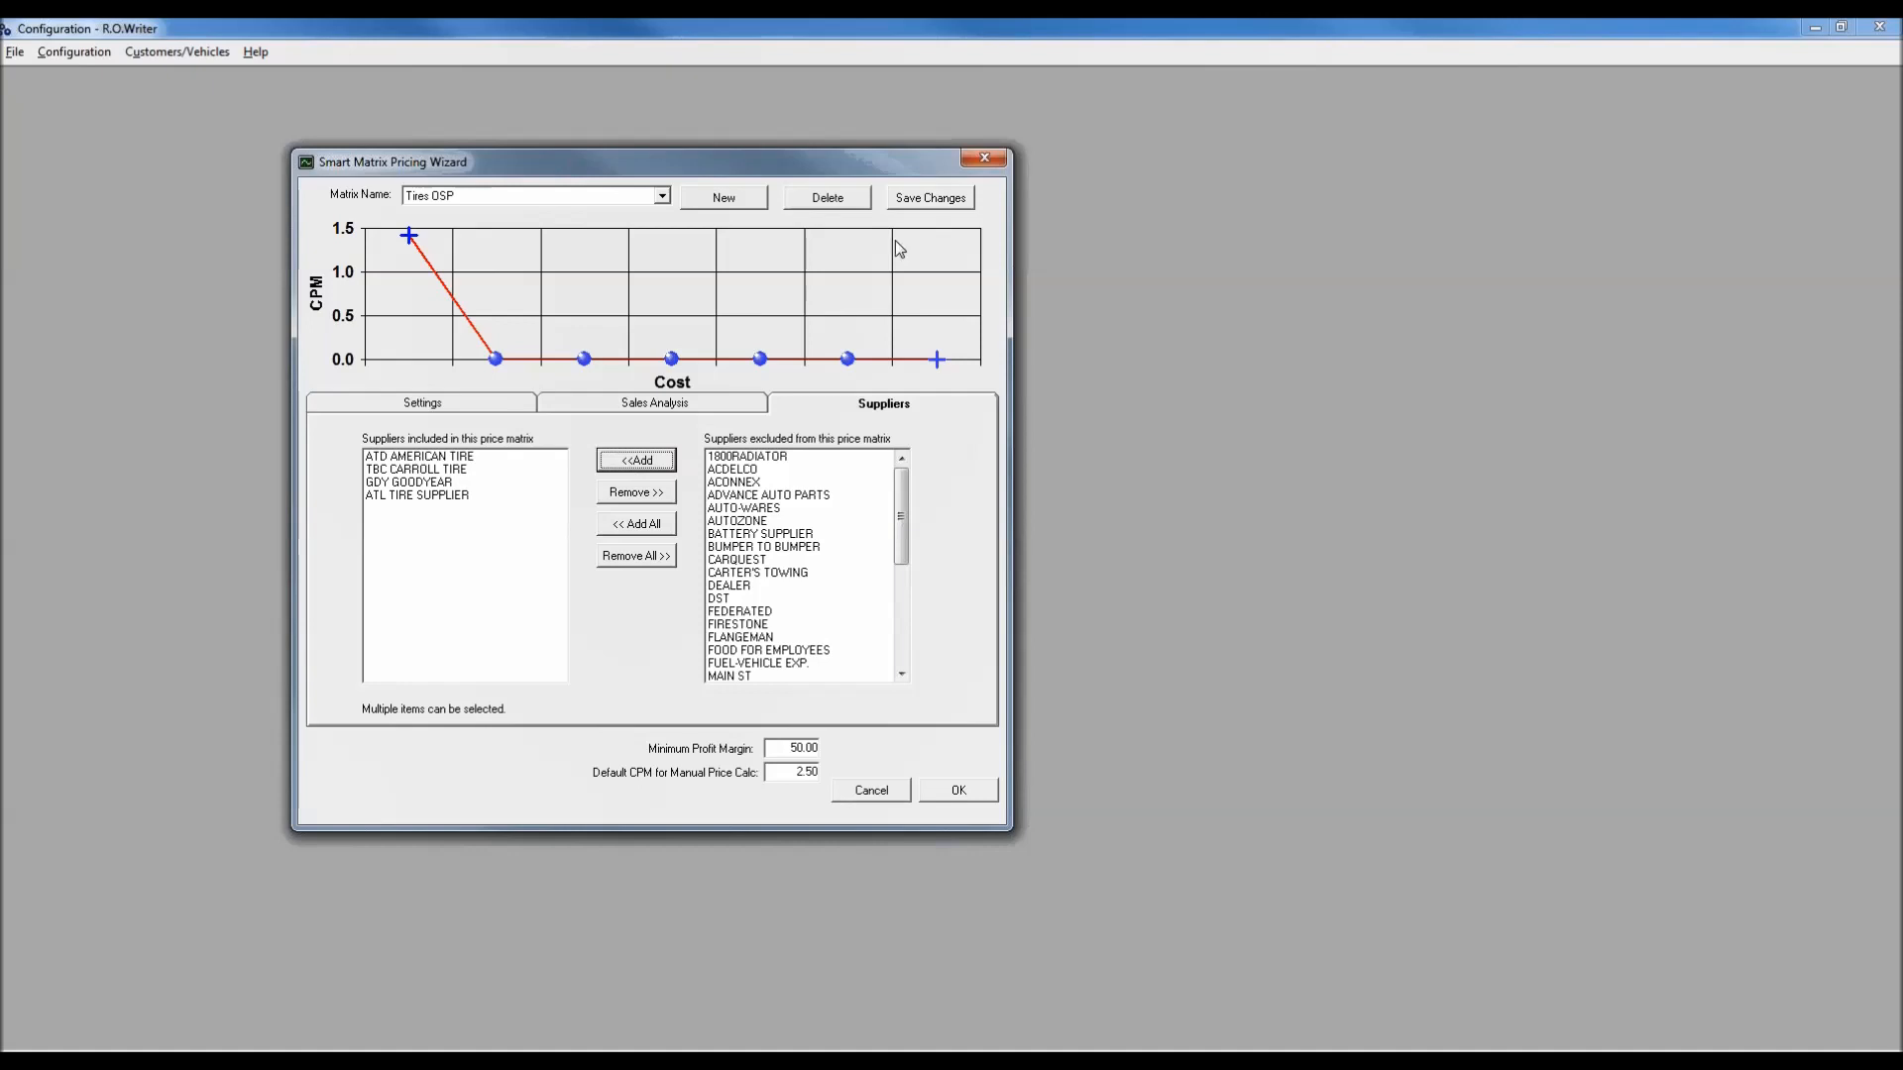
{"action": "left_click", "coordinate": [918, 203]}
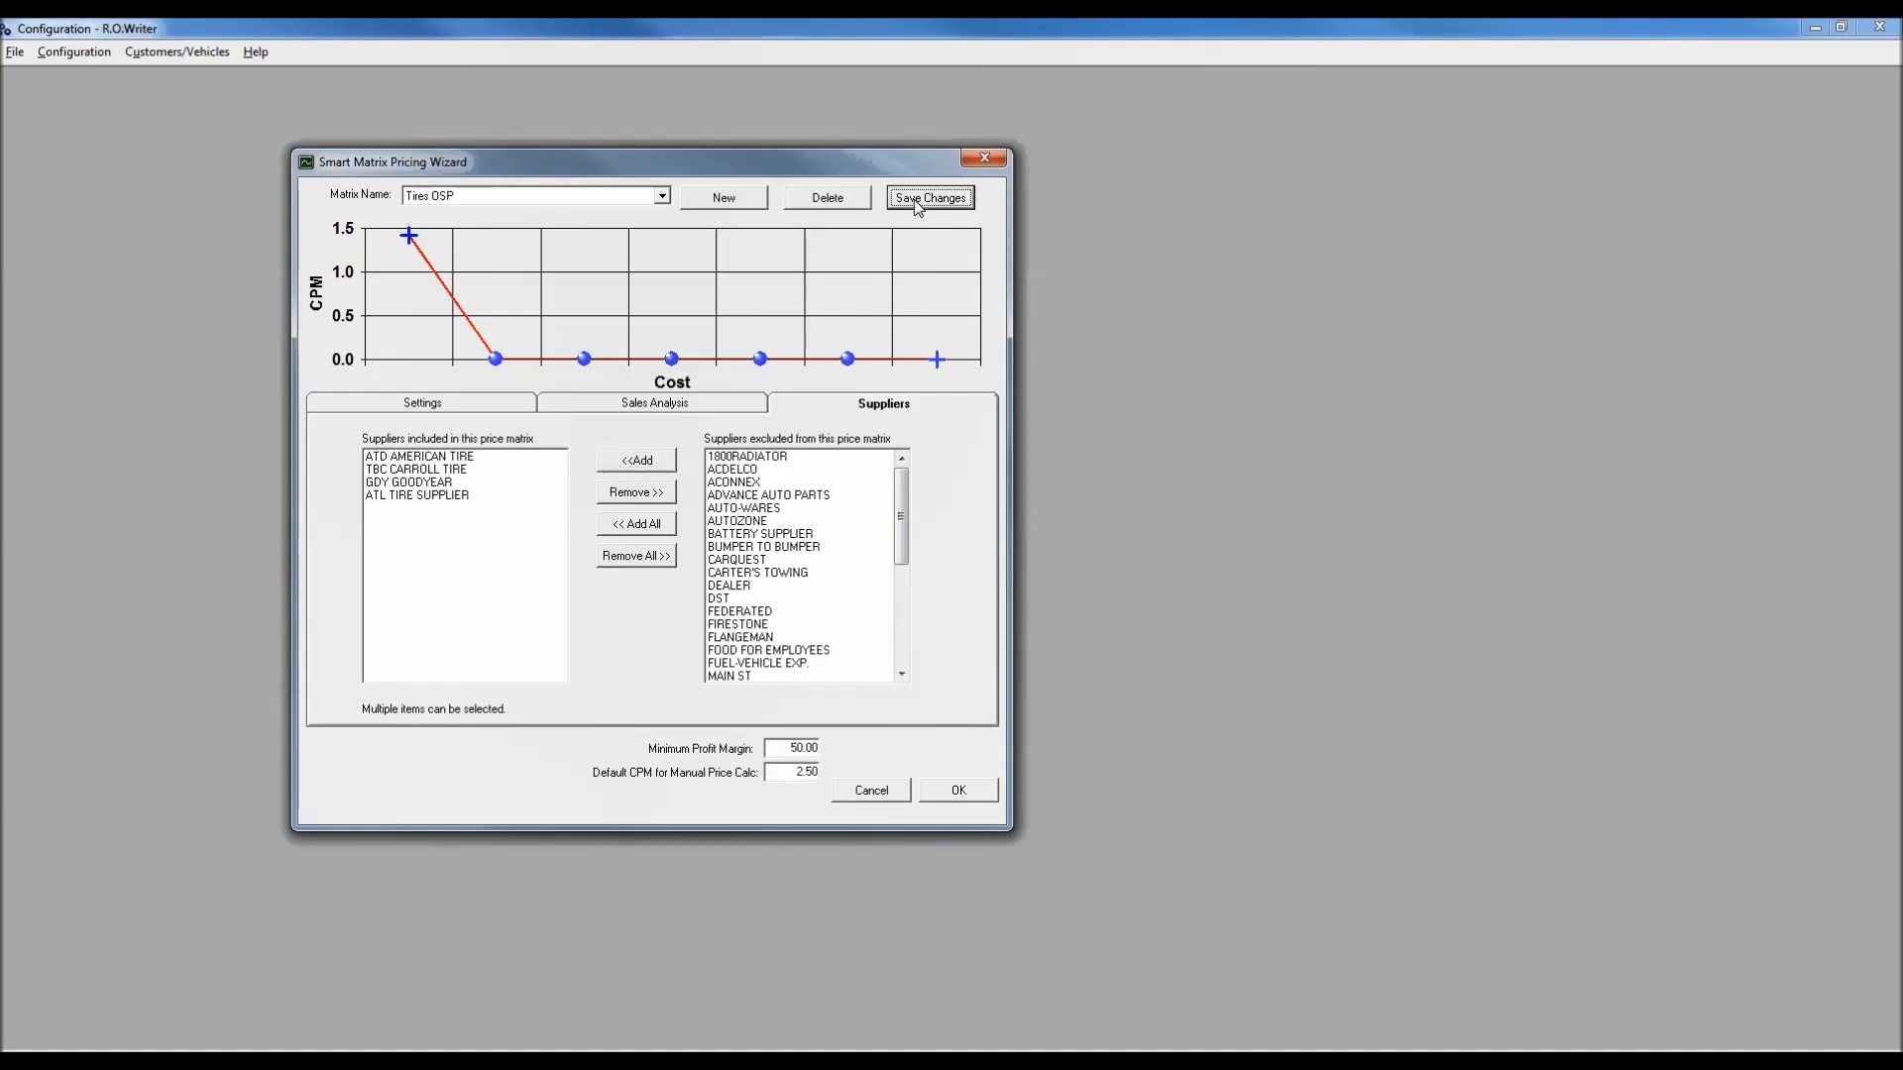
Step: Run the sales analysis for the Tires OSP matrix and review its margins, included suppliers and settings
{"action": "left_click", "coordinate": [611, 405]}
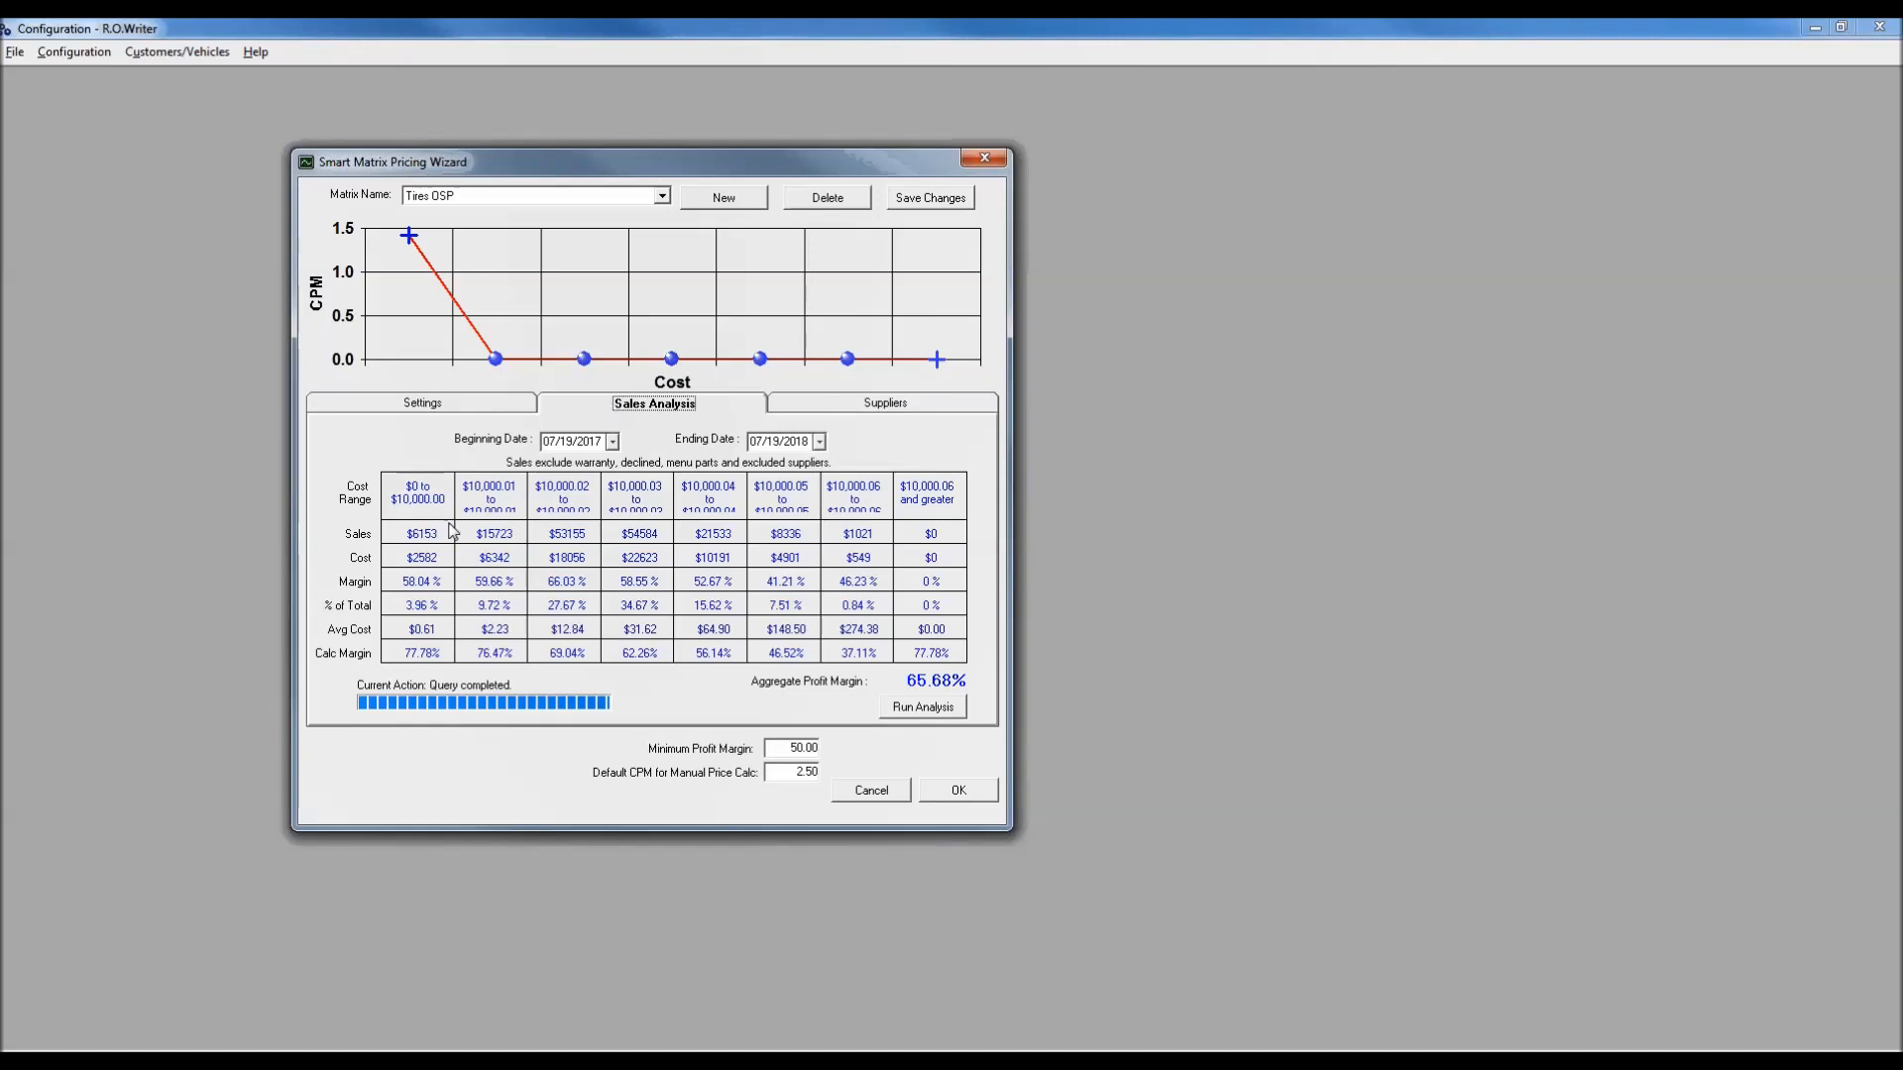
{"action": "left_click", "coordinate": [934, 709]}
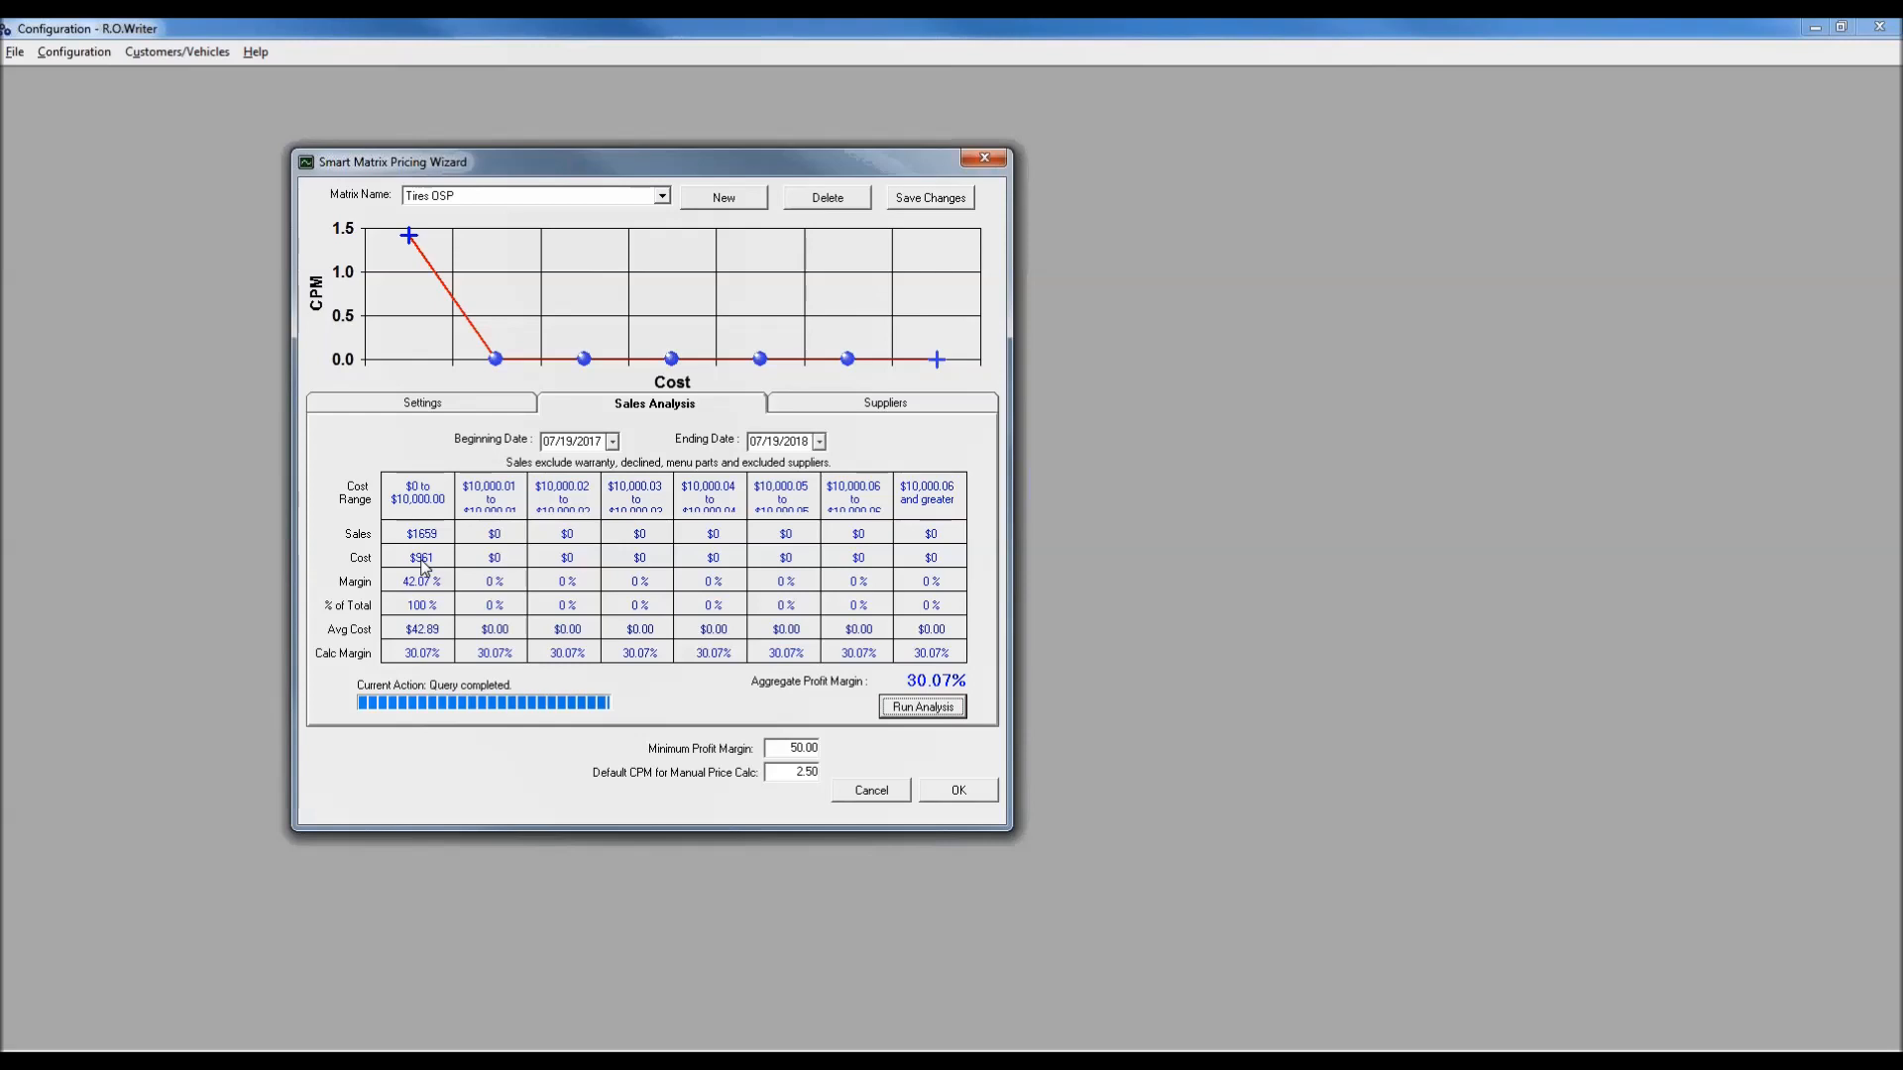
{"action": "left_click", "coordinate": [823, 406]}
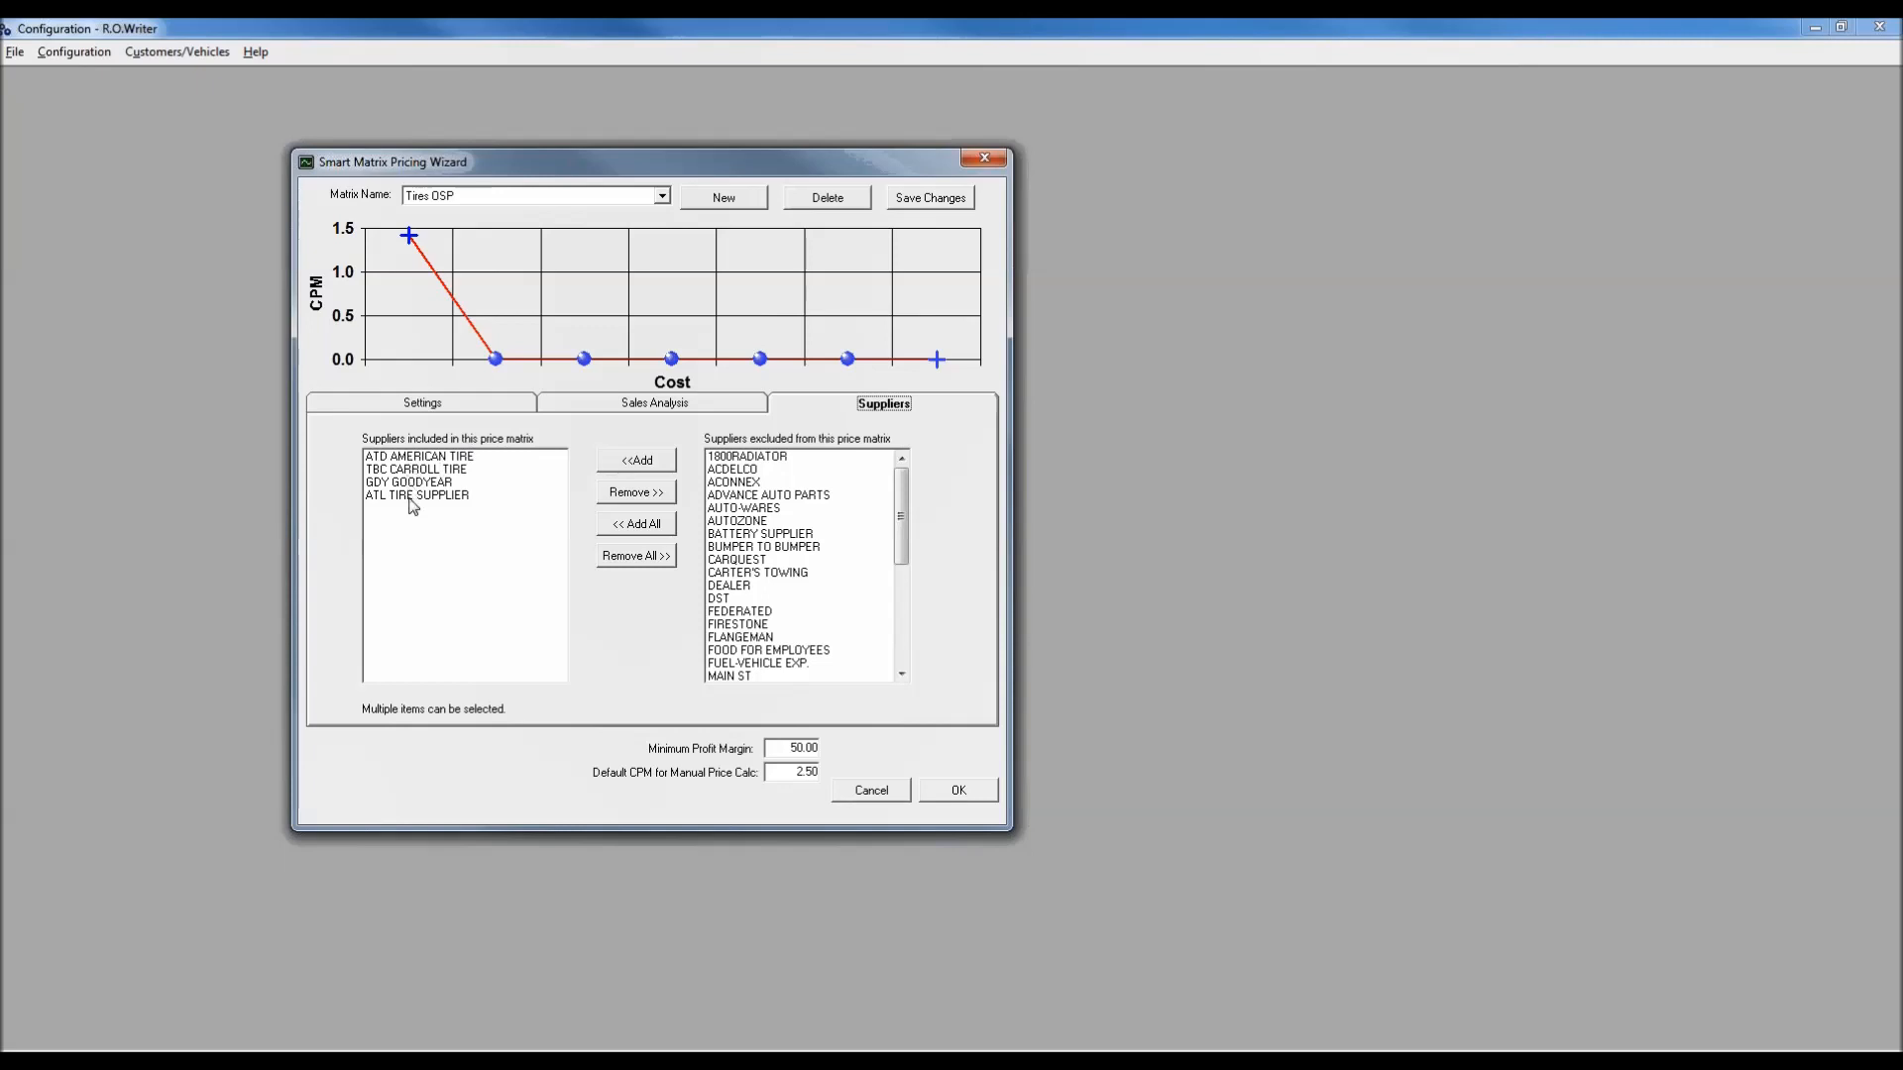
{"action": "left_click", "coordinate": [564, 407]}
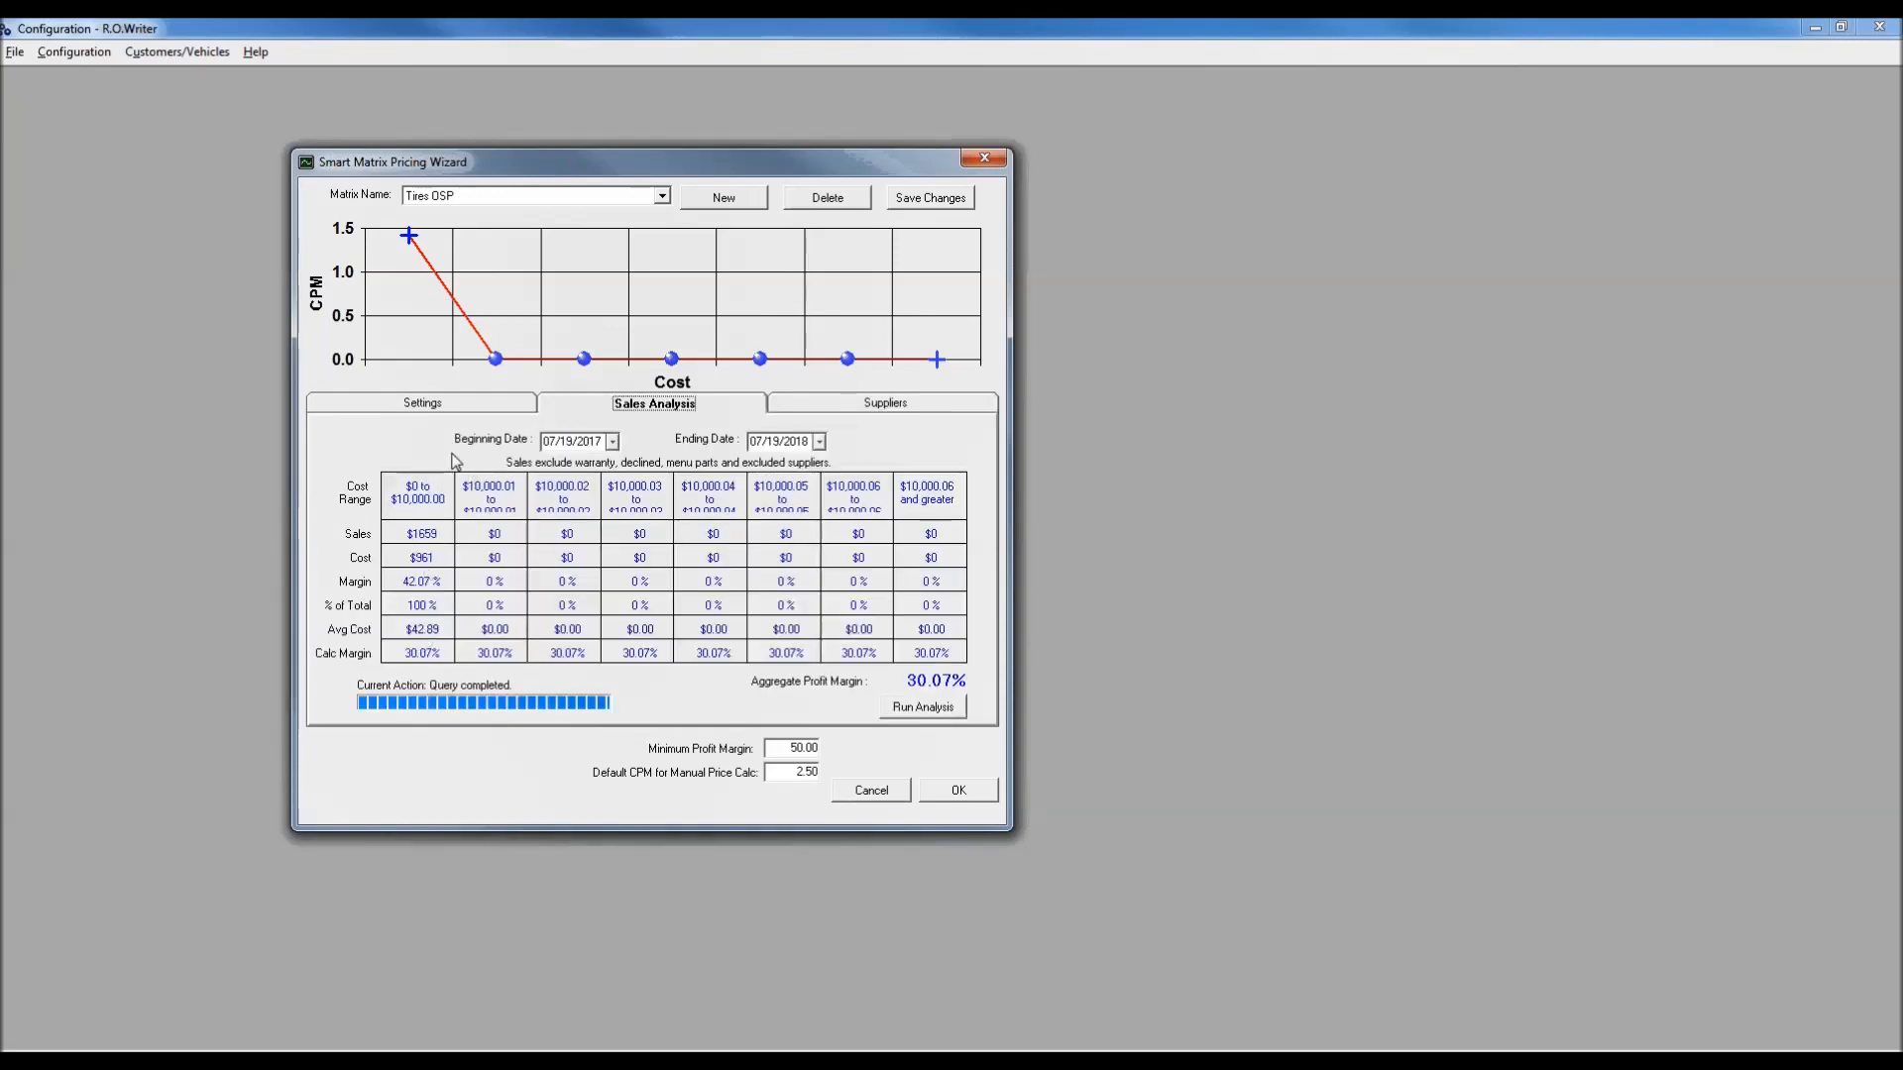
{"action": "left_click", "coordinate": [394, 406]}
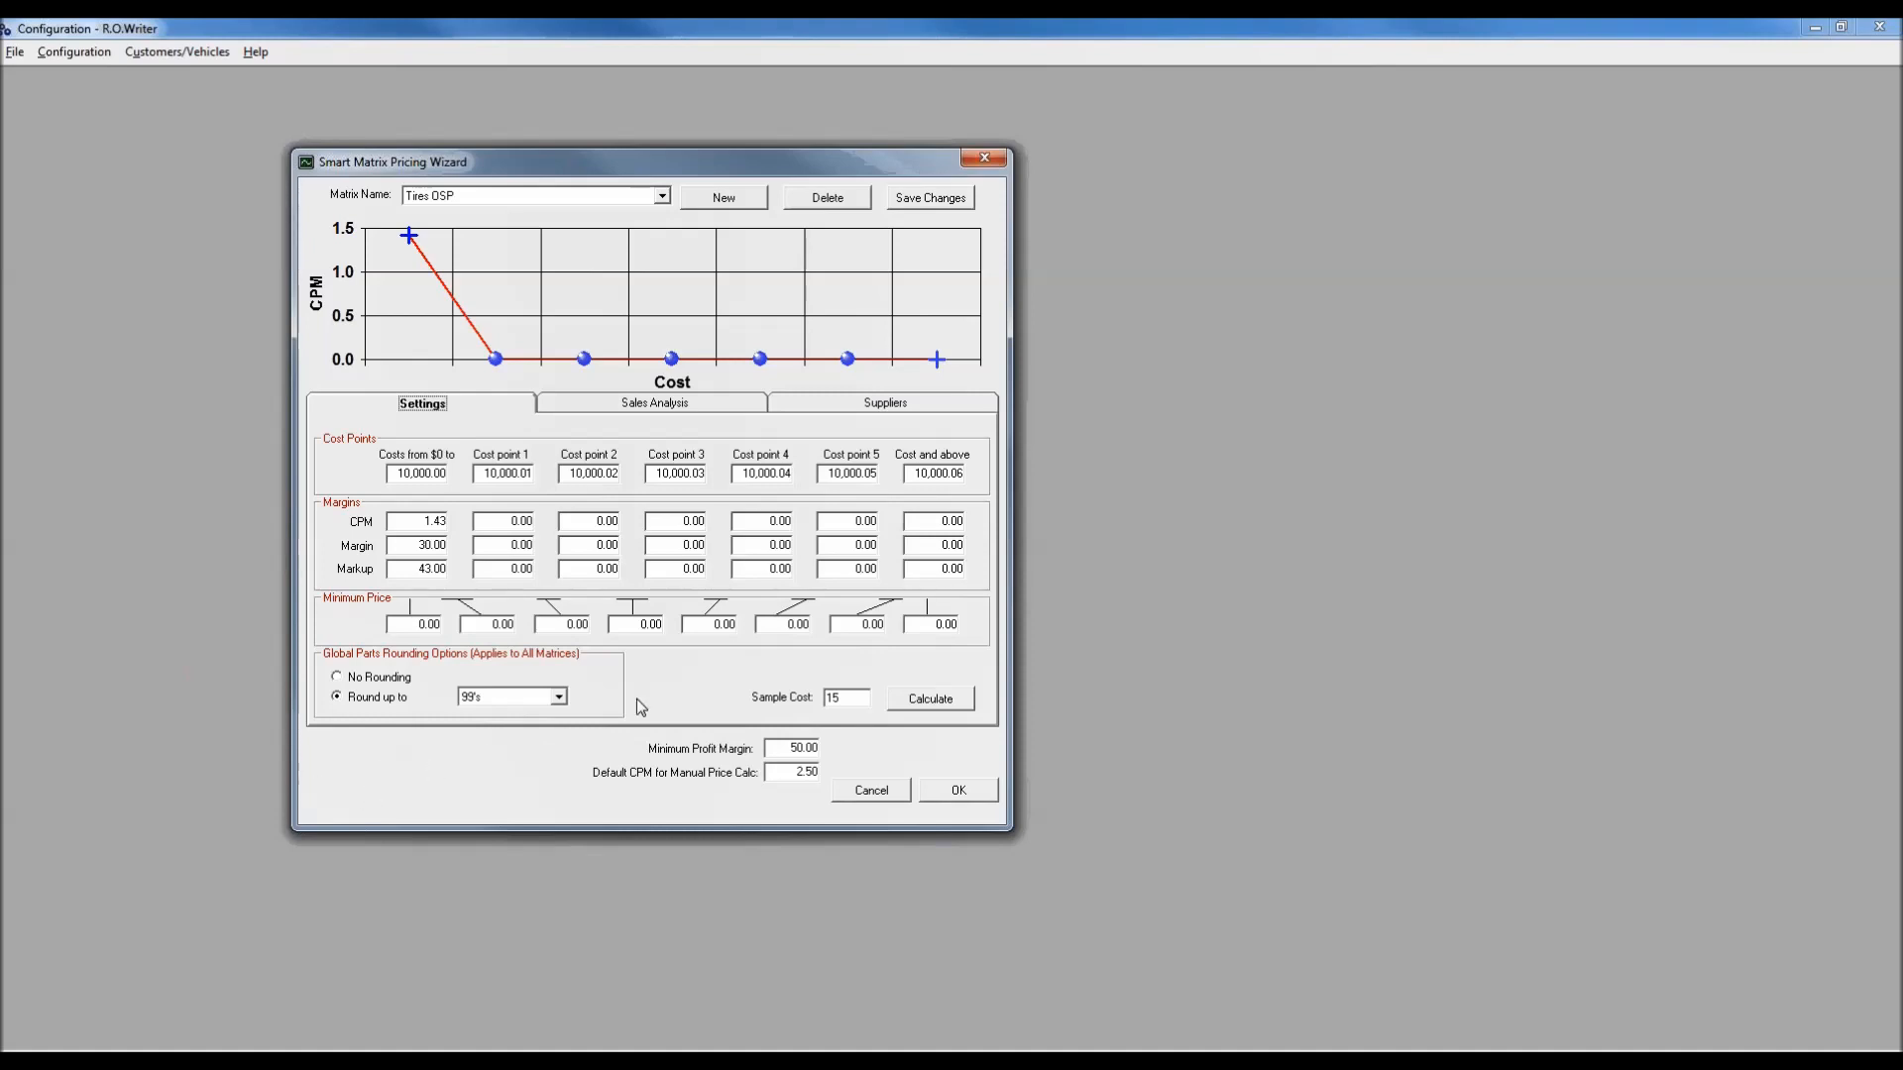
Step: Close the smart matrix pricing wizard and open the default inventory pricing settings for parts
{"action": "left_click", "coordinate": [984, 161]}
{"action": "left_click", "coordinate": [75, 51]}
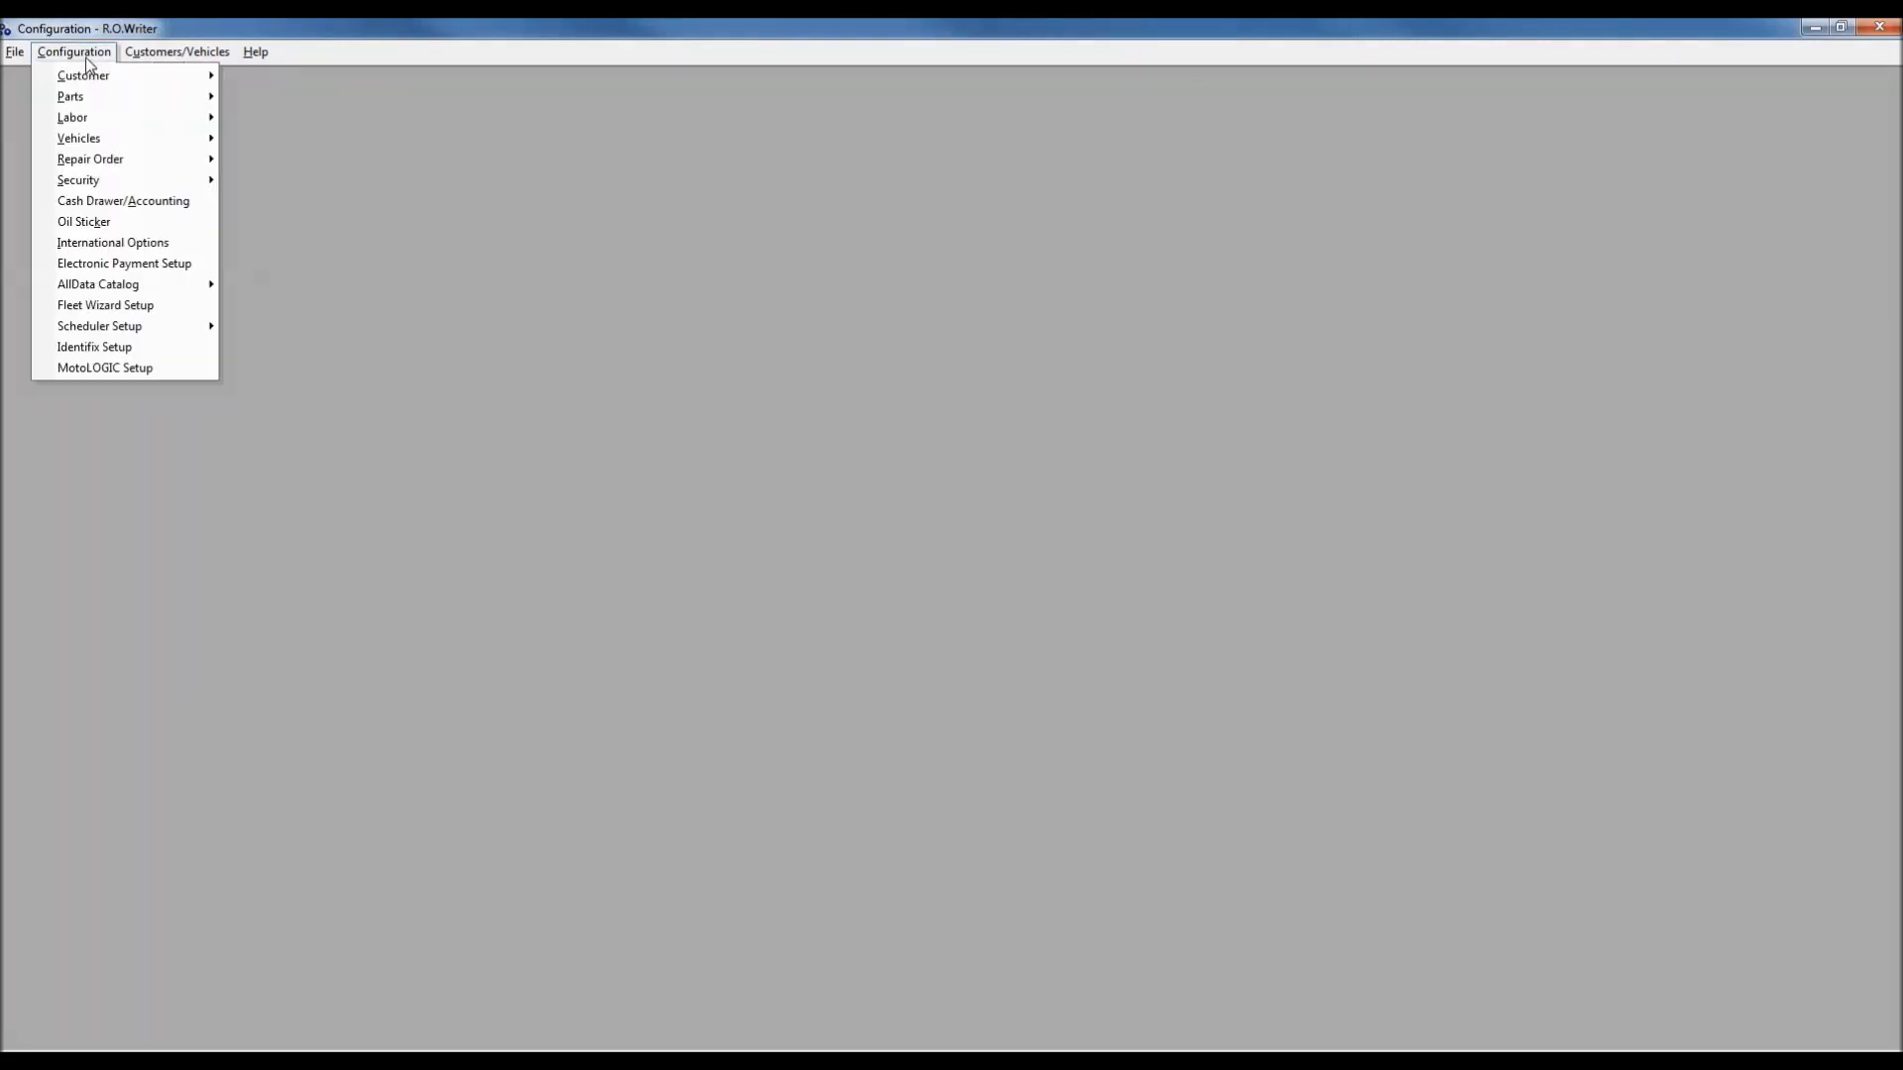
{"action": "mouse_move", "coordinate": [166, 106]}
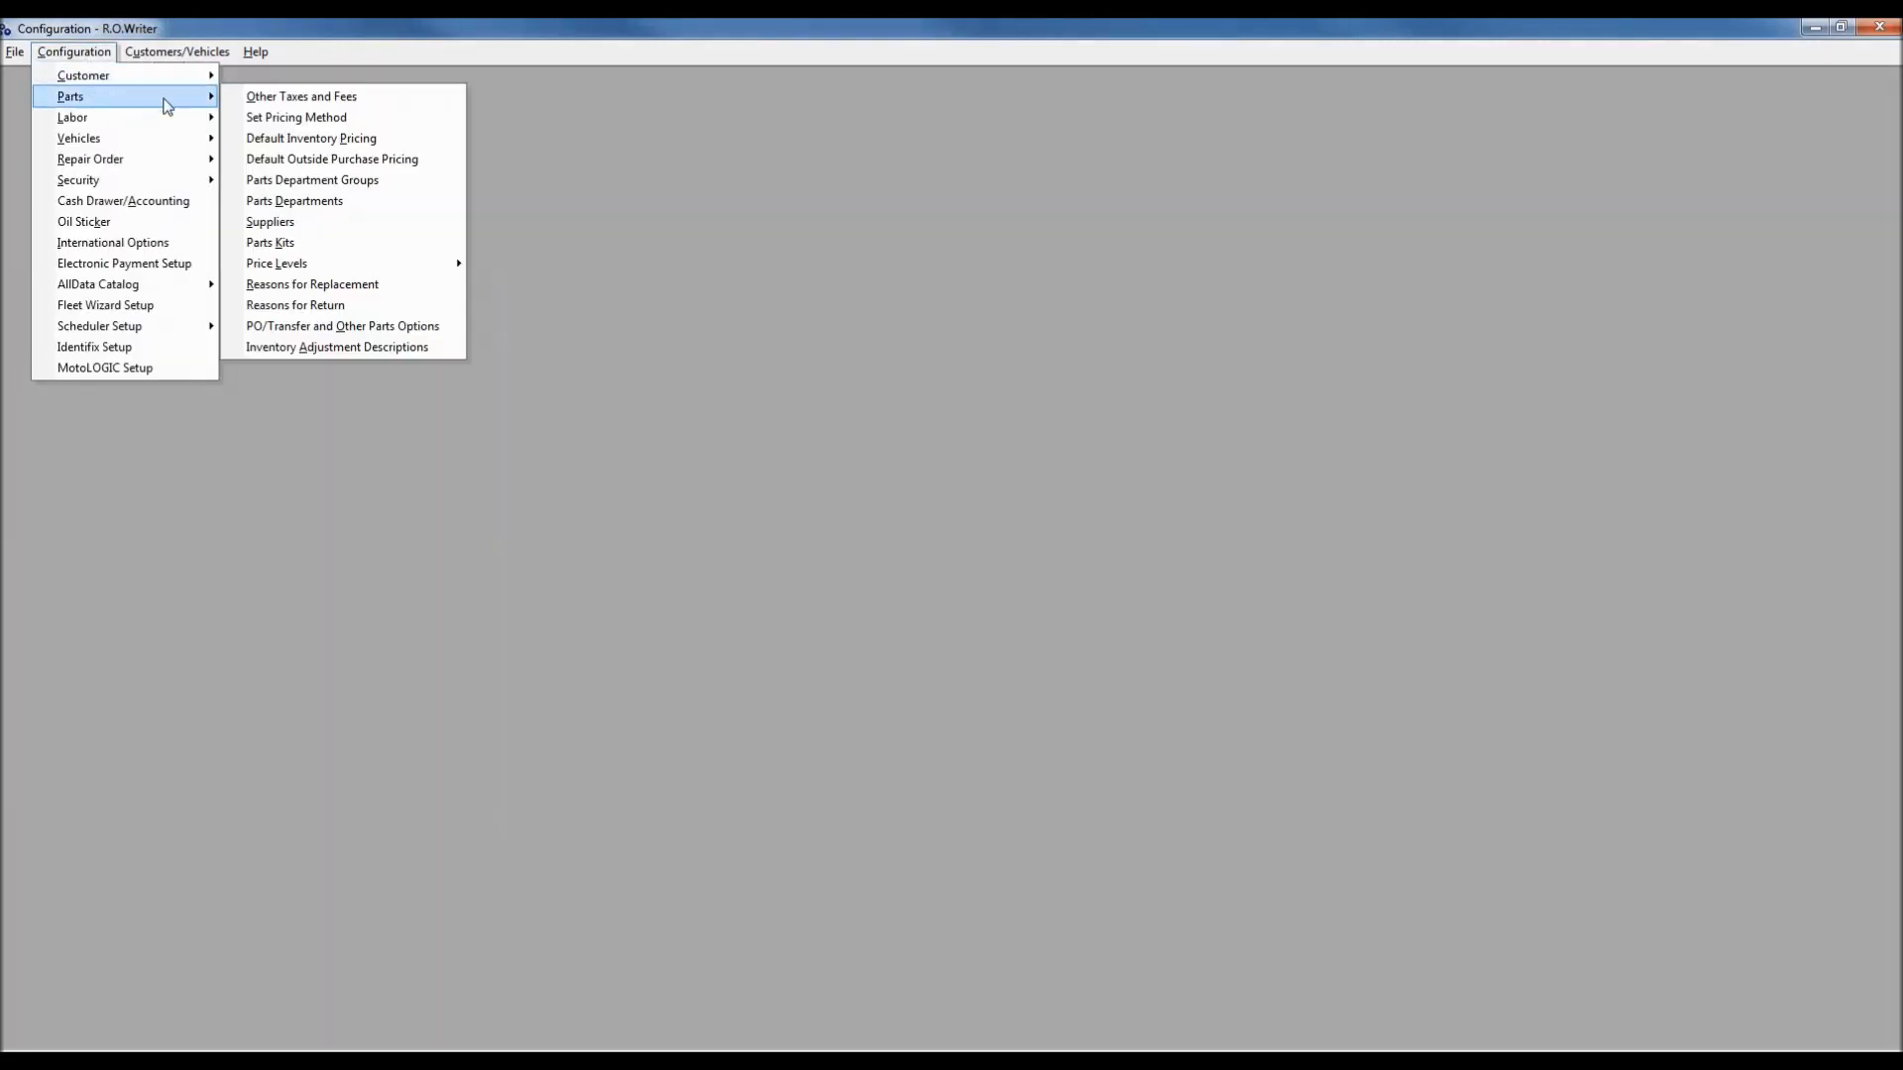
{"action": "left_click", "coordinate": [288, 139]}
{"action": "key", "text": "Return"}
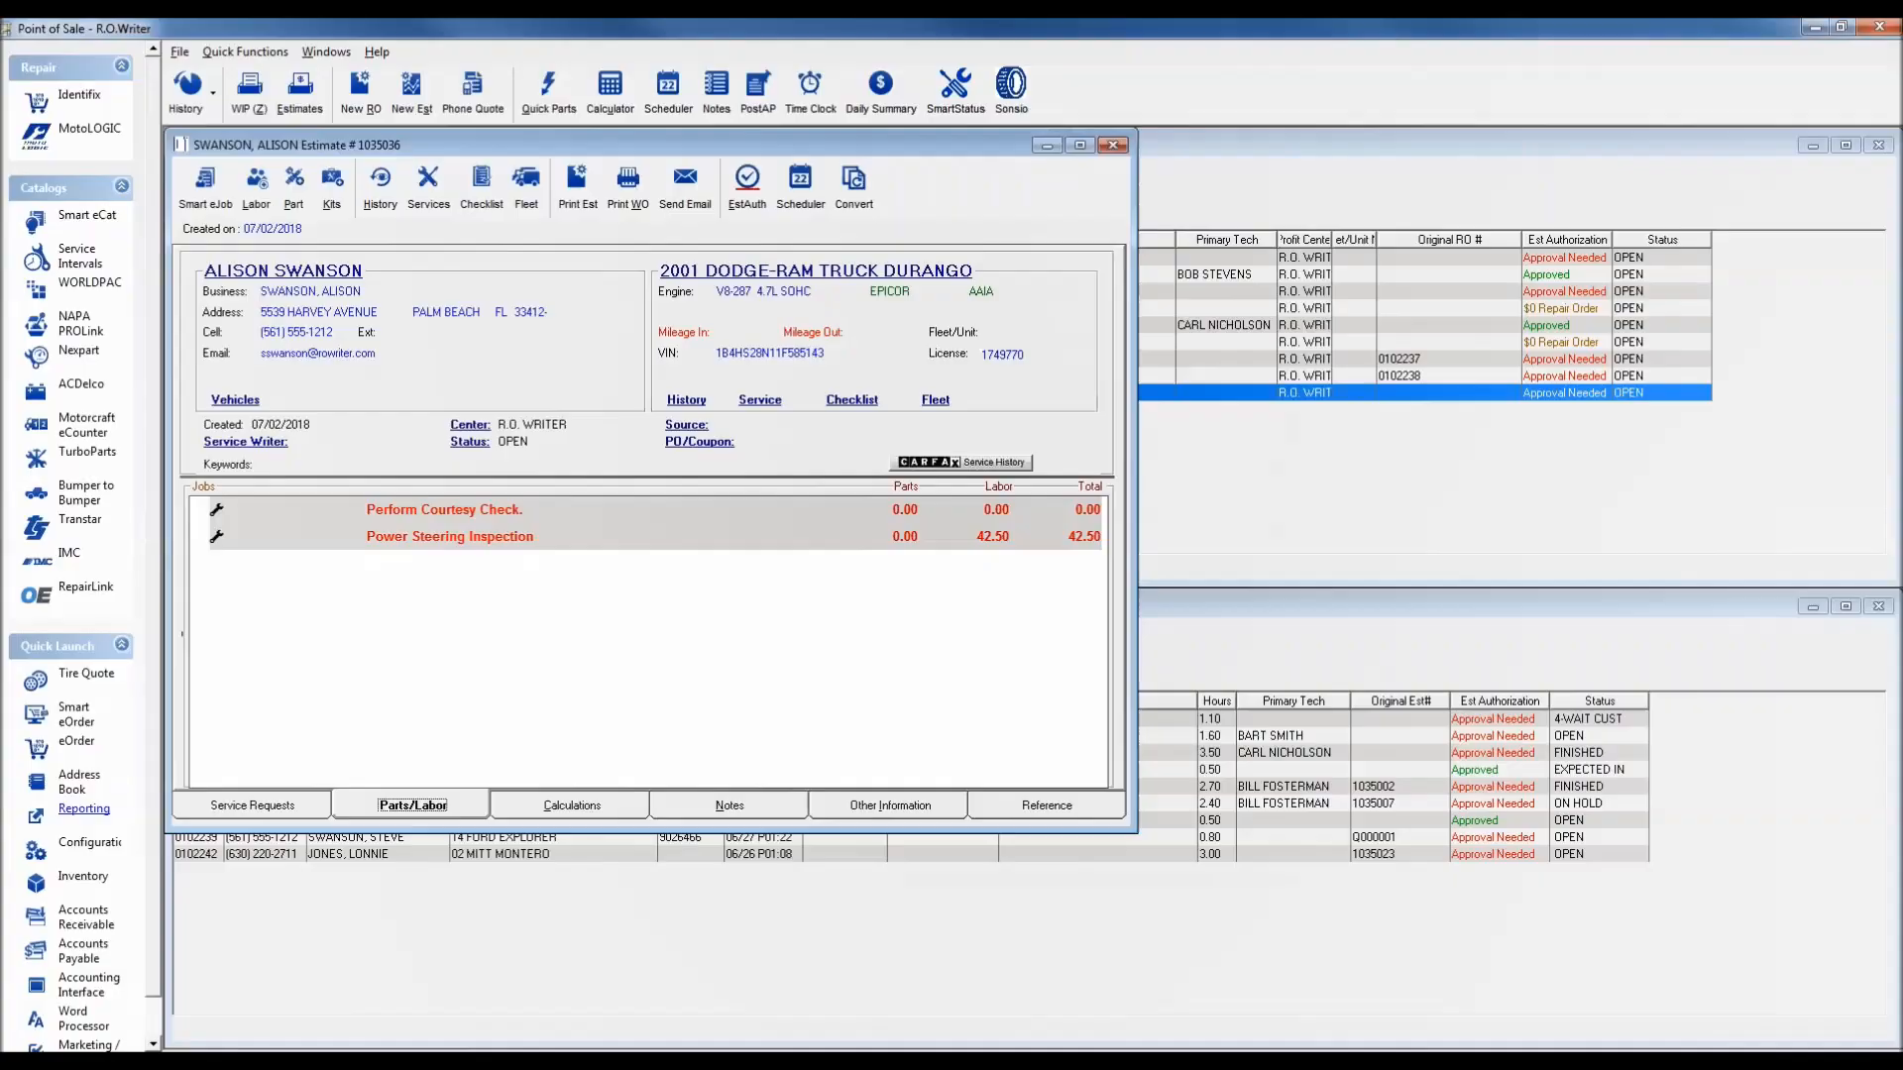
Step: Start adding a part to the open Dodge Durango estimate and look up part number 21334
{"action": "left_click", "coordinate": [295, 188]}
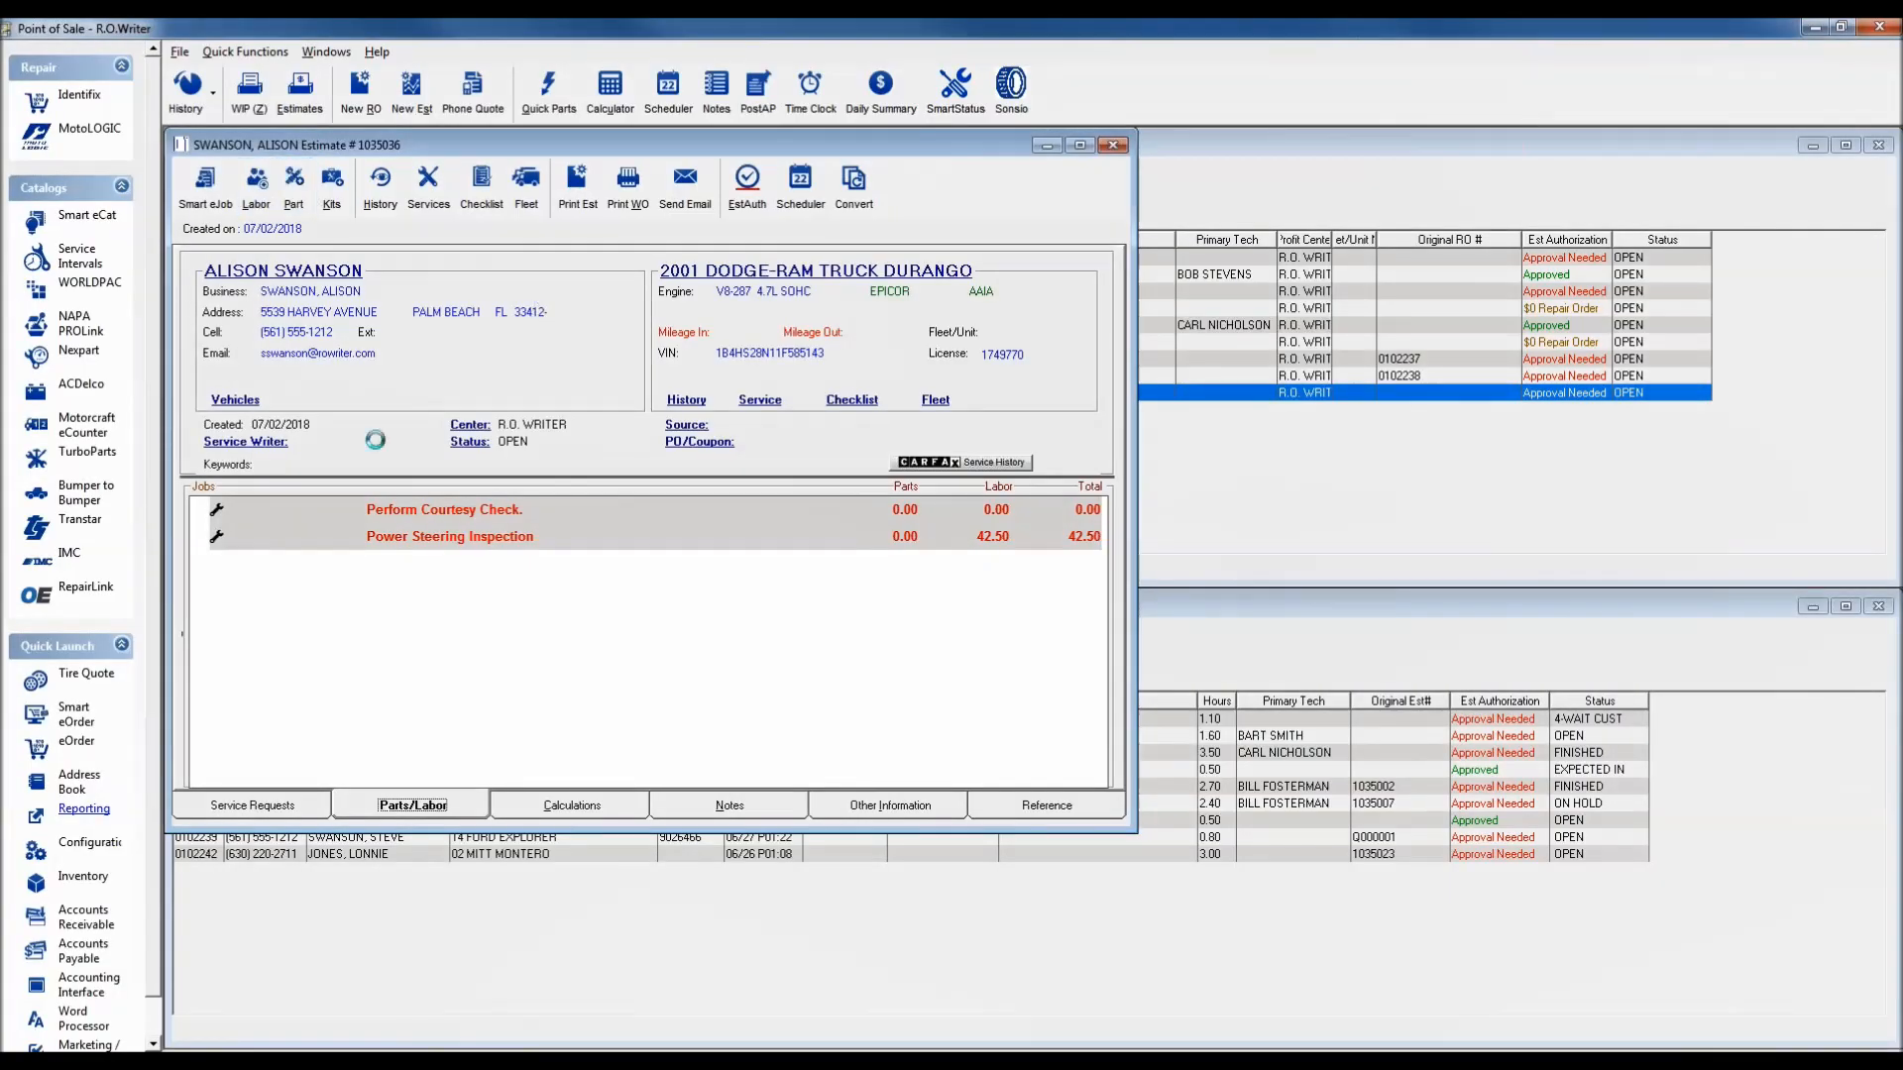
{"action": "type", "text": "4"}
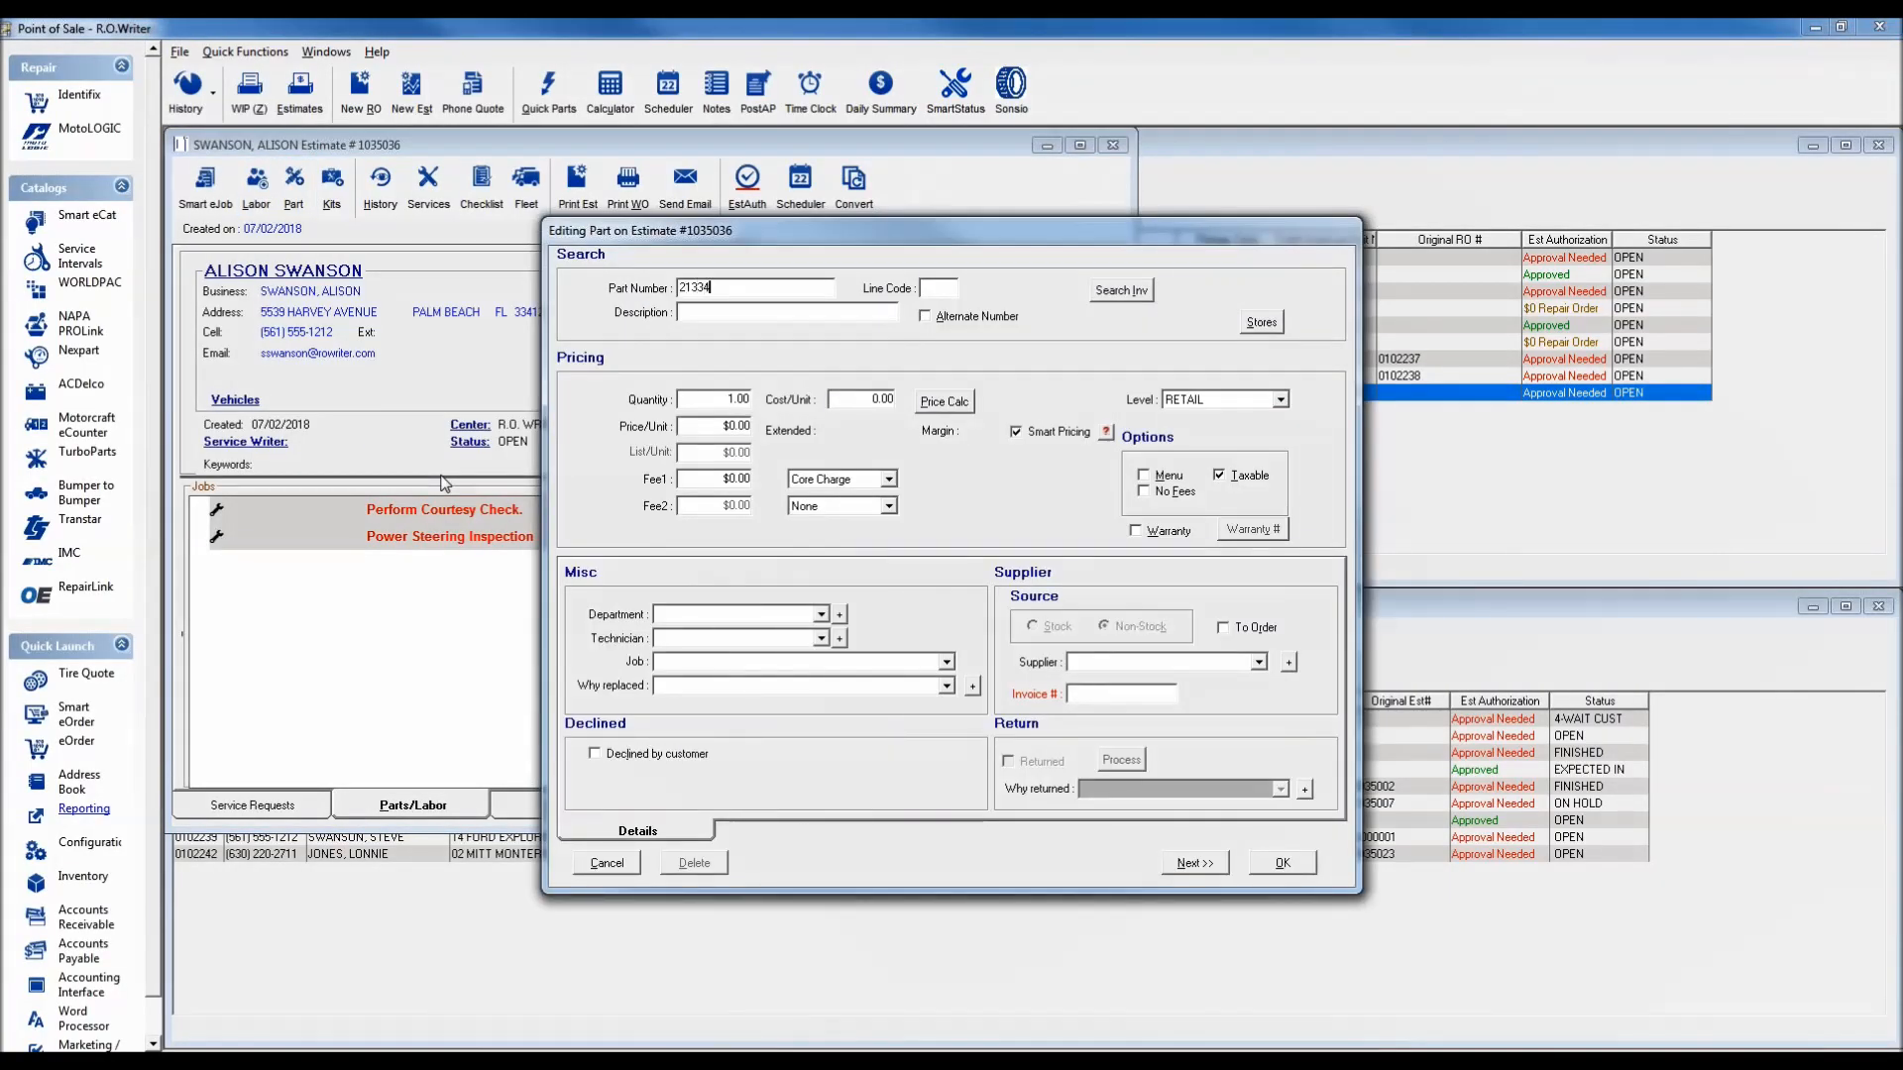
{"action": "key", "text": "Return"}
Step: Open the inventory record of the NAPA OIL FILTER, review its general and other information, and close the record
{"action": "left_click", "coordinate": [793, 517]}
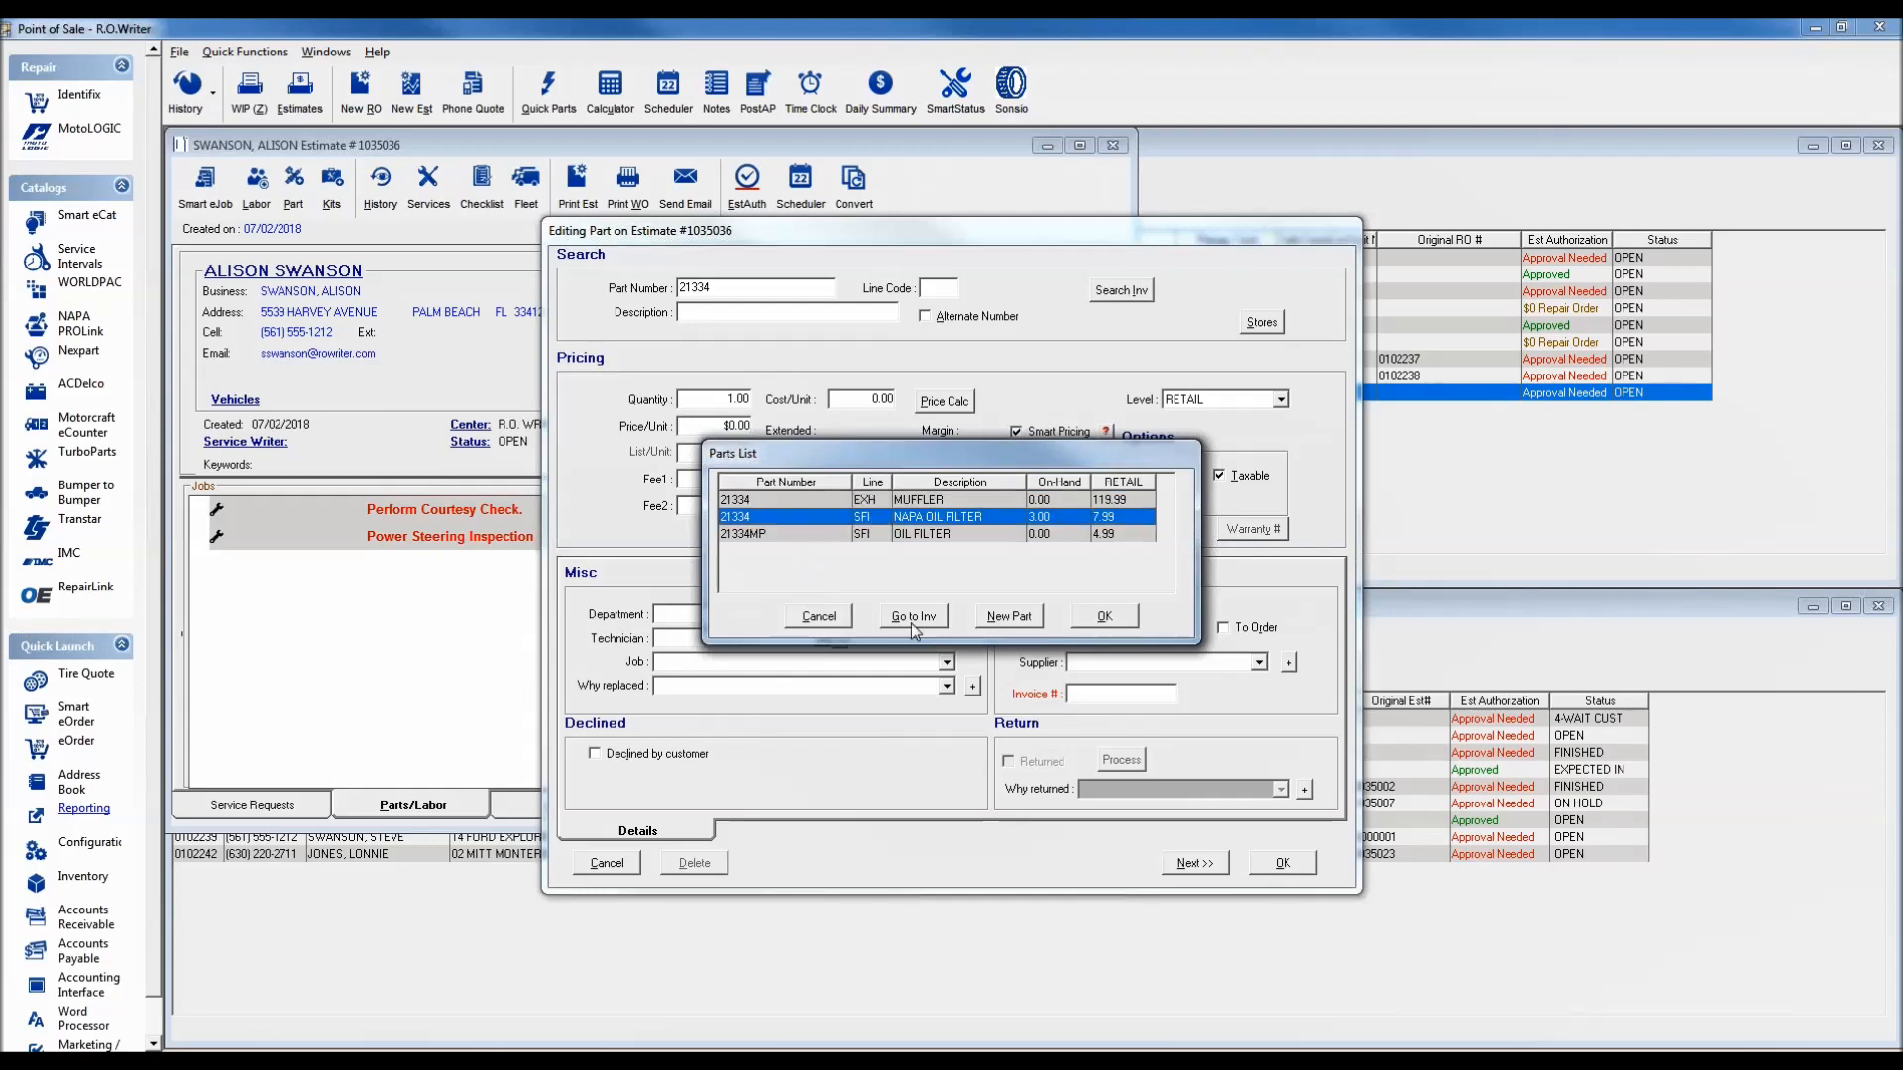
{"action": "left_click", "coordinate": [912, 618]}
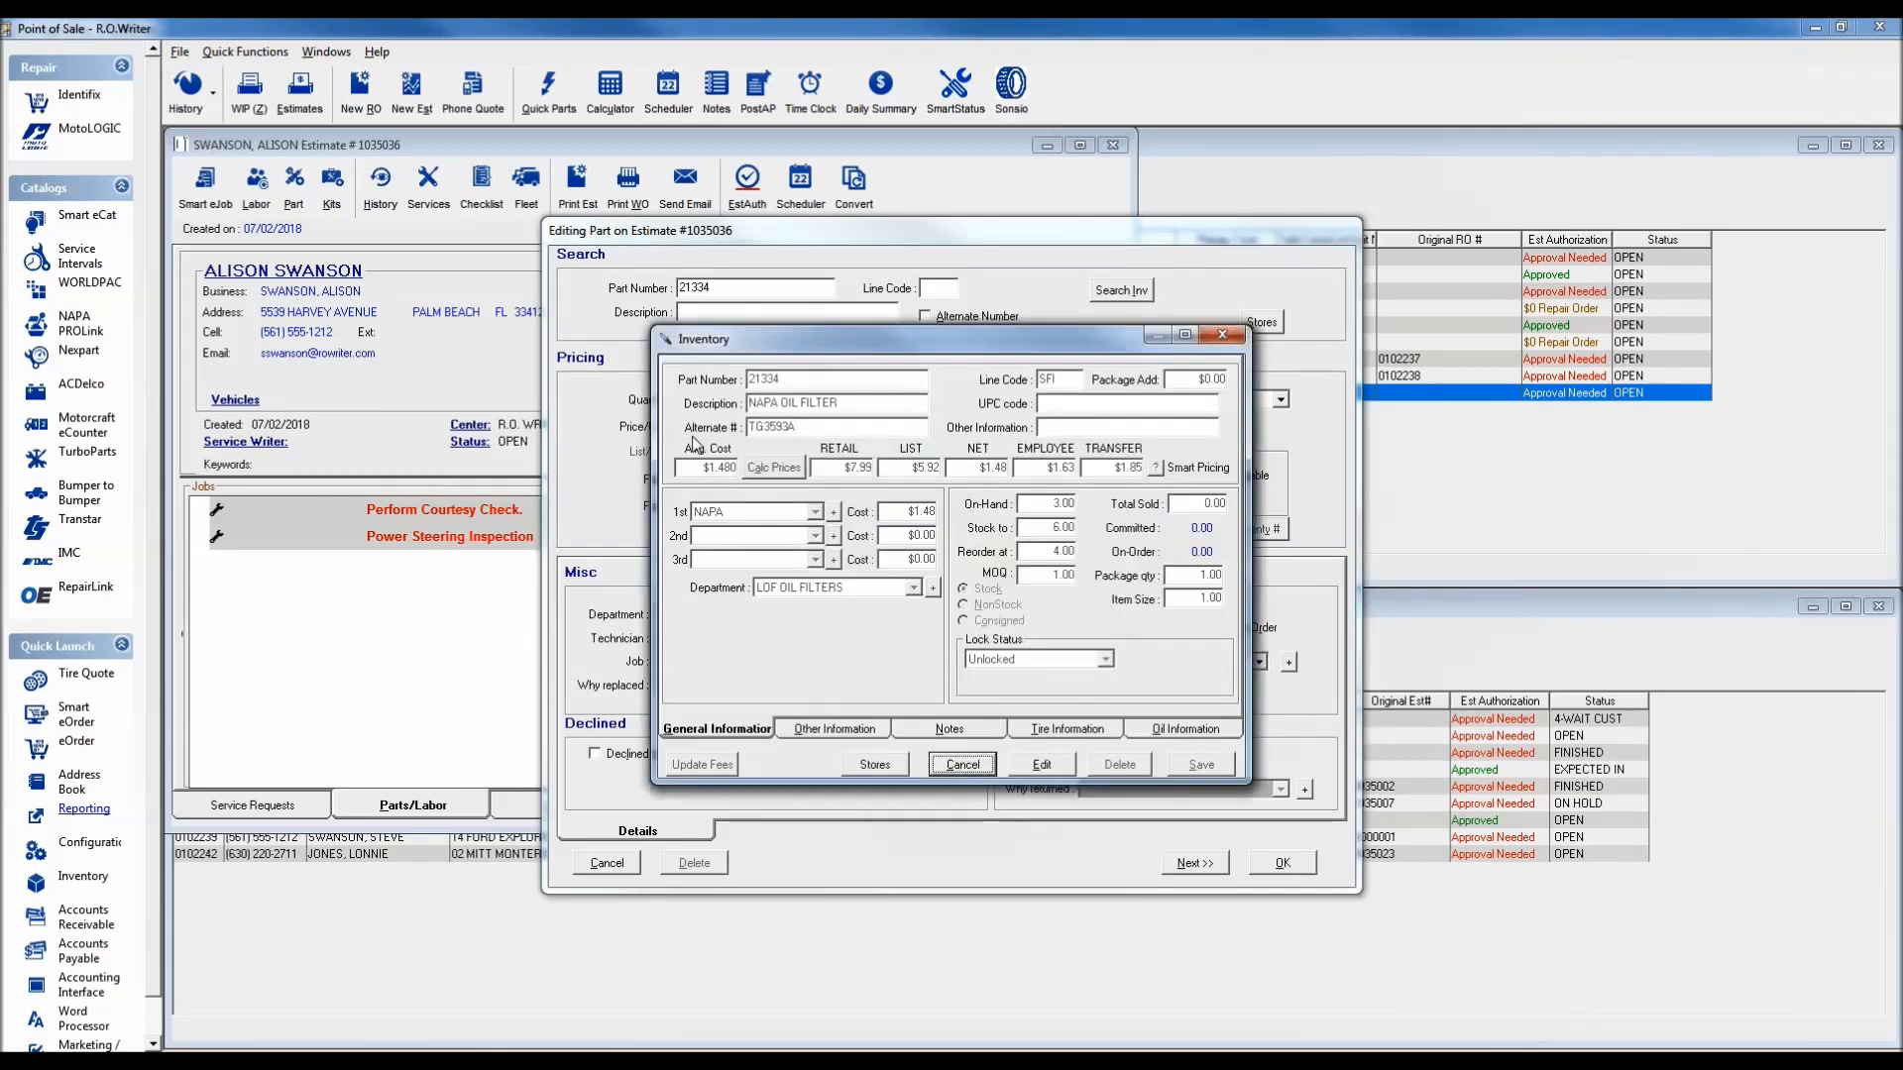
{"action": "left_click", "coordinate": [838, 734]}
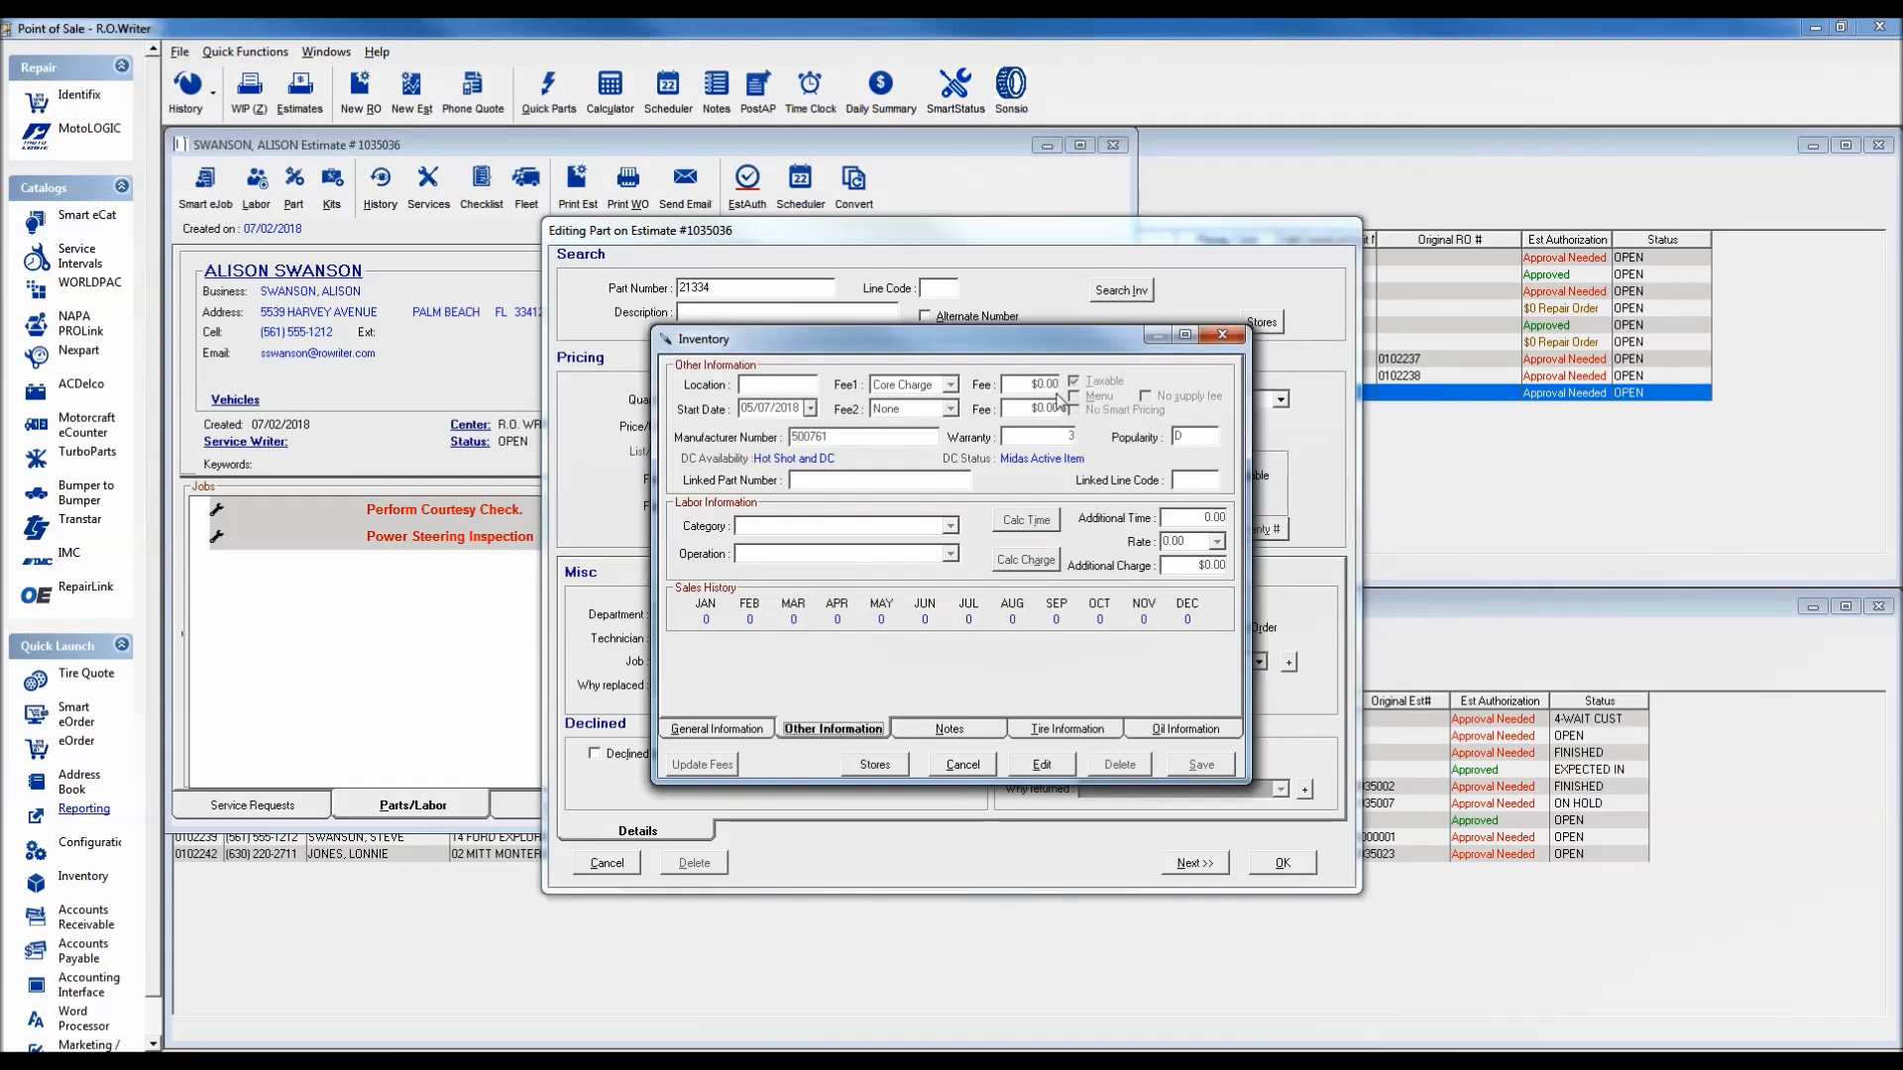
{"action": "left_click", "coordinate": [962, 766]}
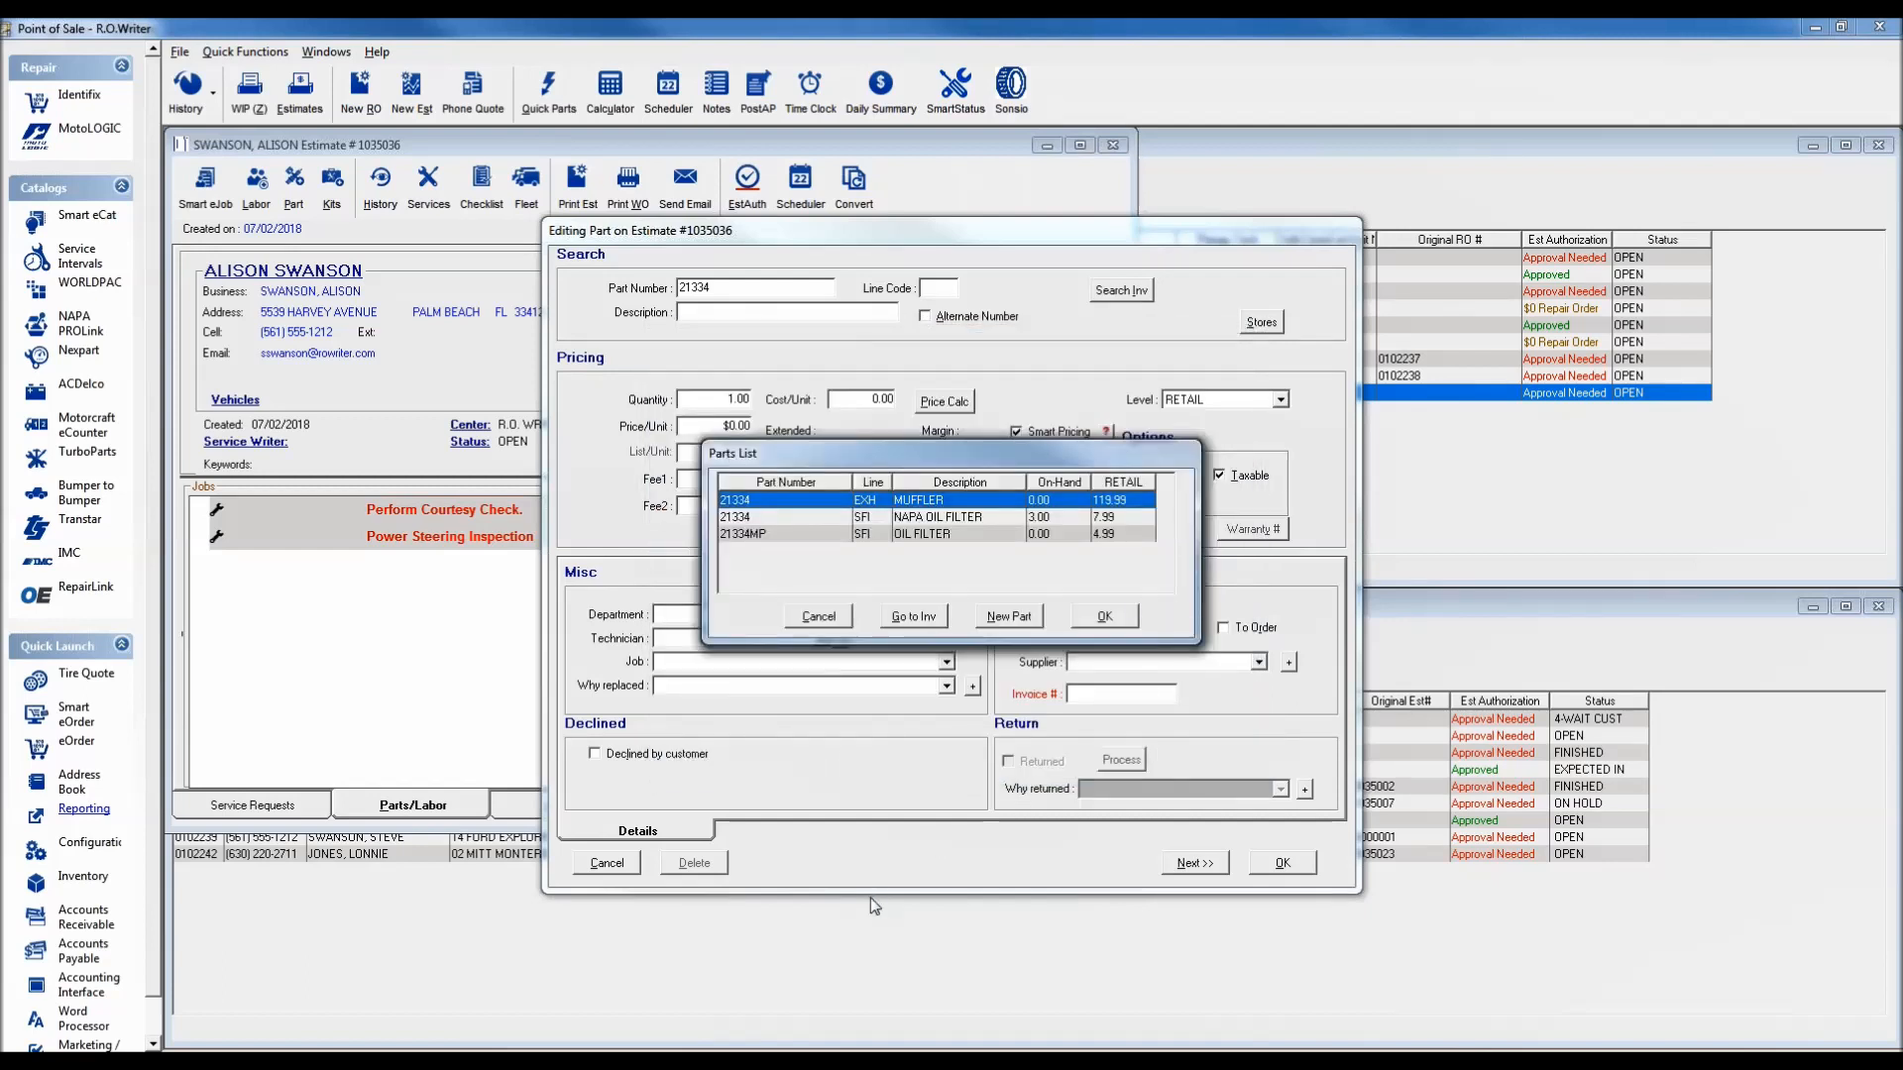